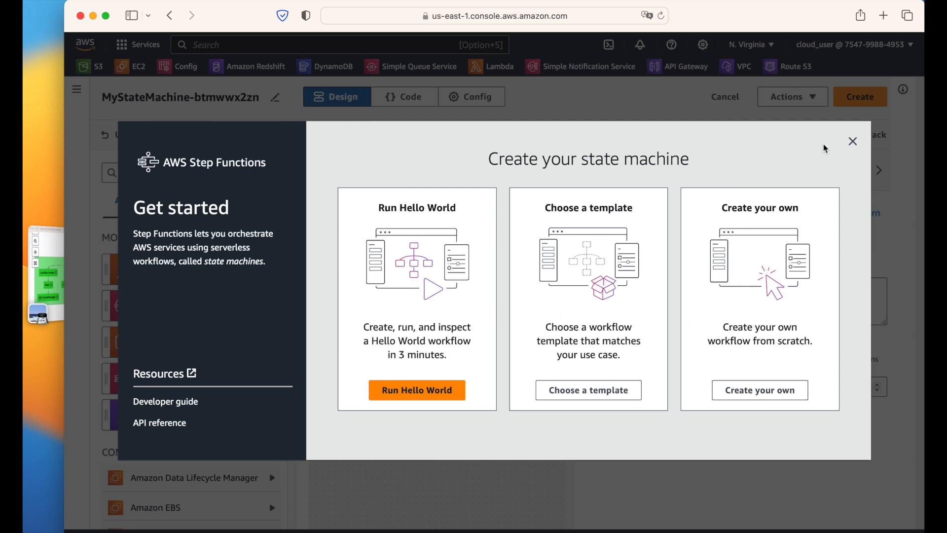
Step: Close the getting-started dialog and remove a trial Lambda Invoke state, leaving only Start and End
left_click(852, 144)
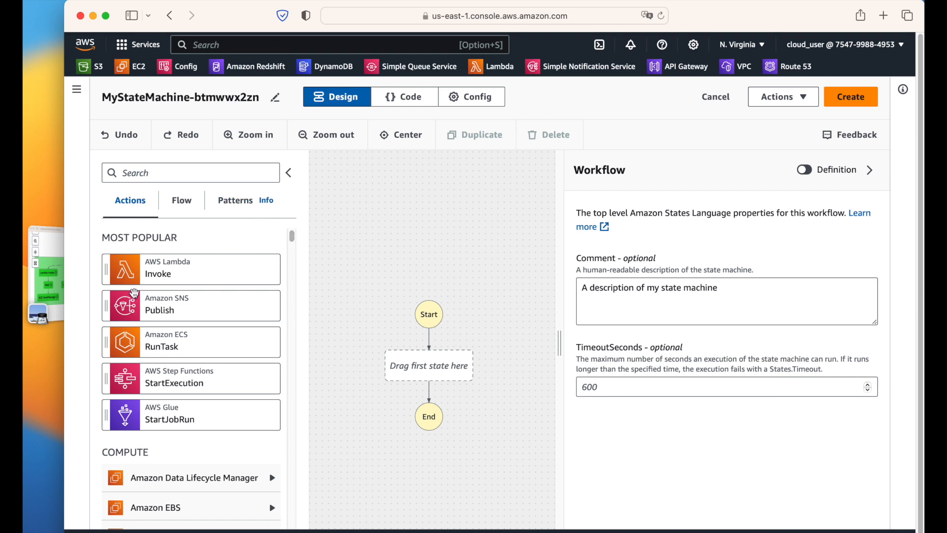
left_click_drag(195, 271, 445, 366)
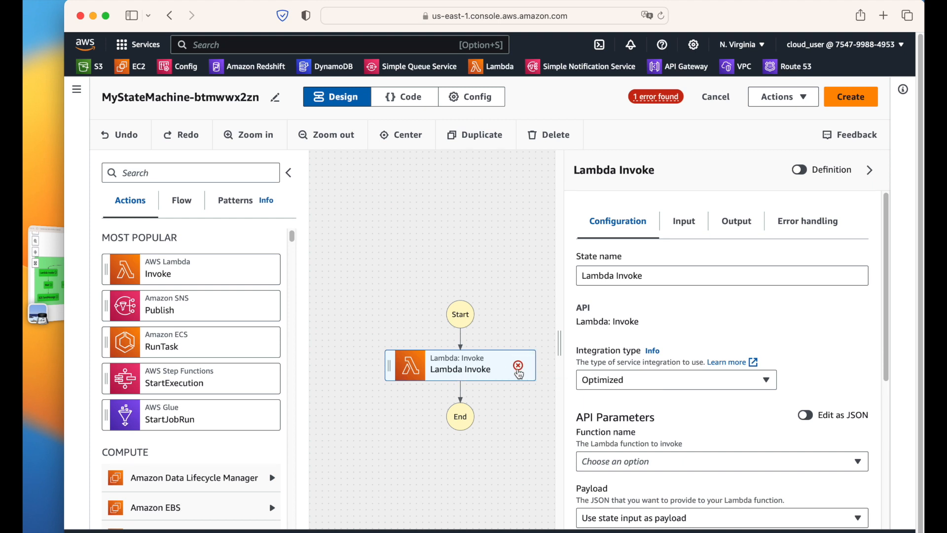
key("Delete")
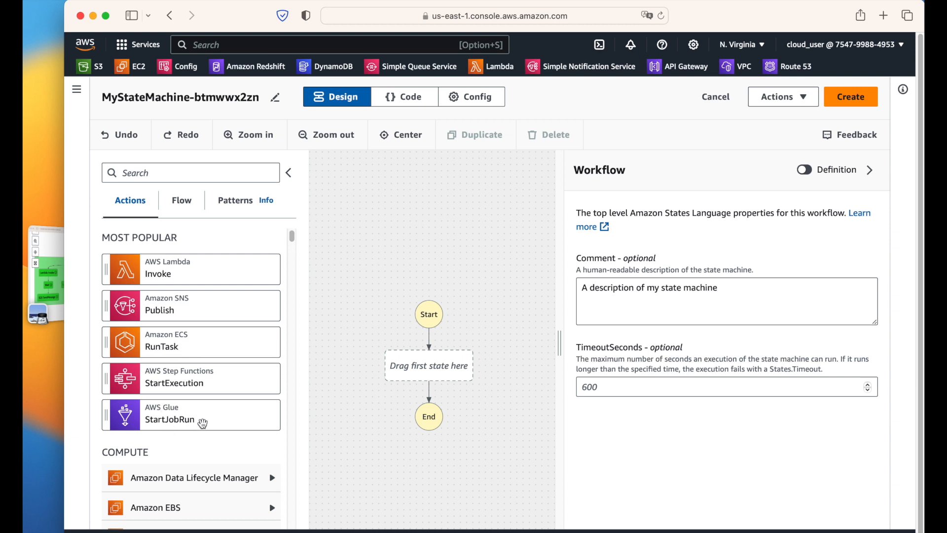
left_click(187, 409)
left_click(405, 98)
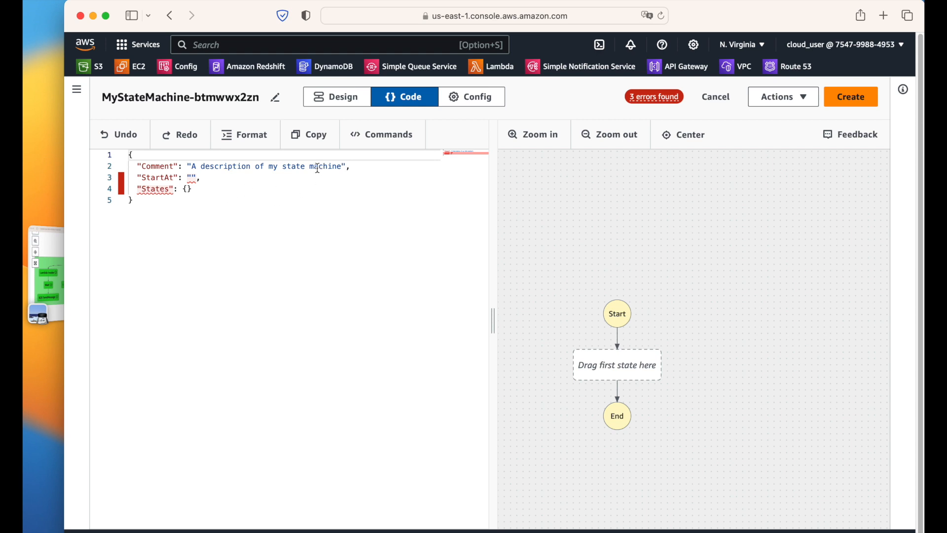
mouse_move(317, 169)
left_click(471, 97)
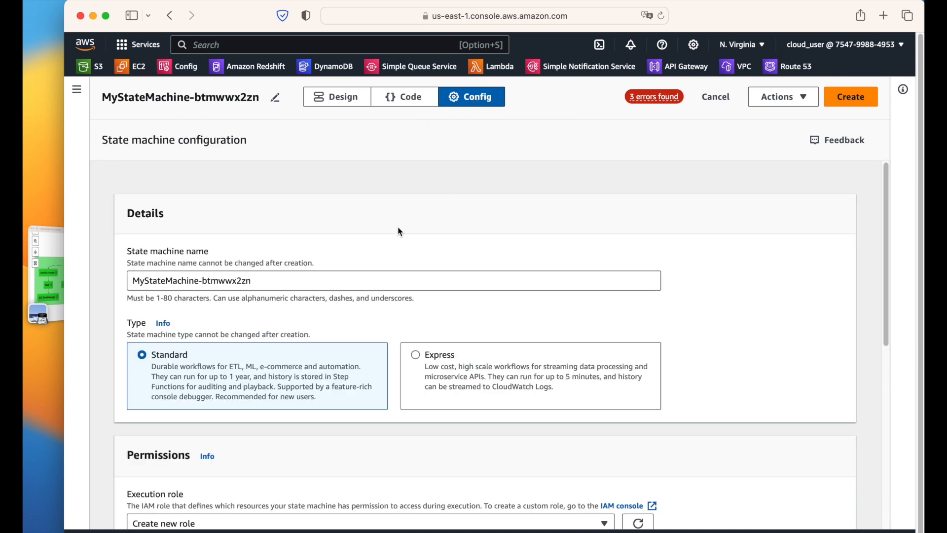
scroll(398, 231, "down", 10)
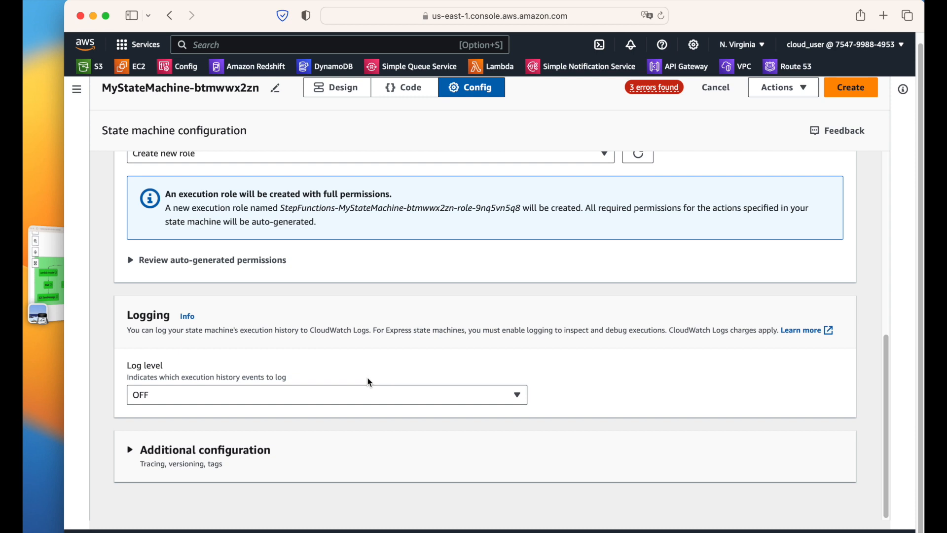
scroll(369, 382, "up", 10)
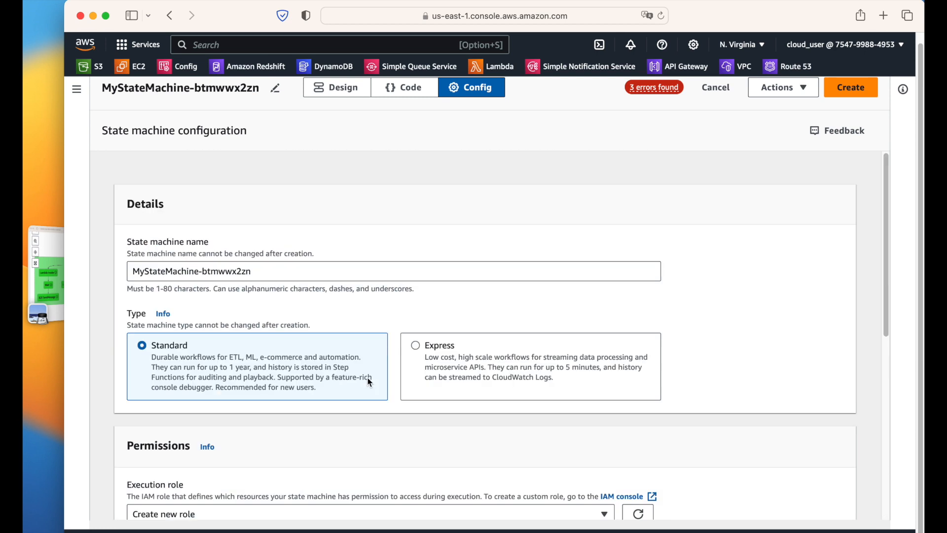
left_click(327, 97)
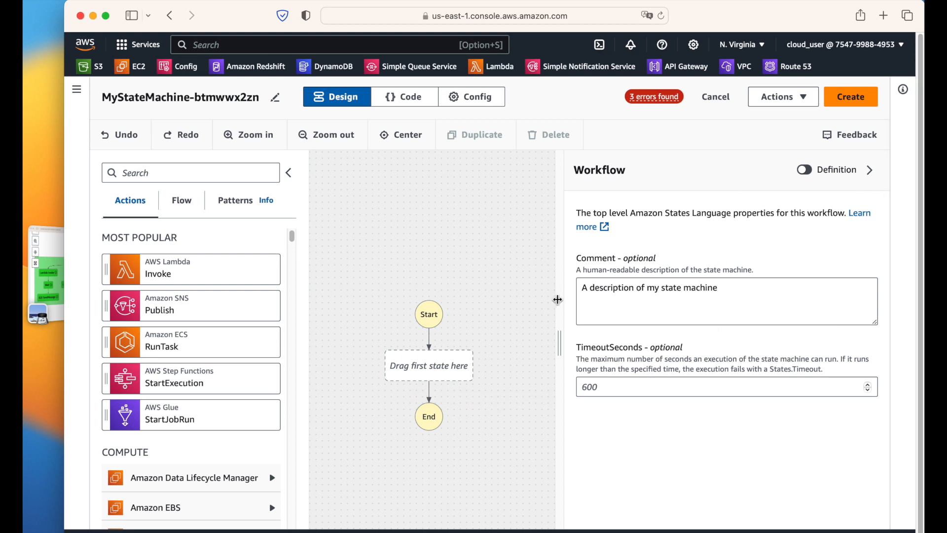
Step: Widen the workflow canvas and compare it with the reference screenshot of the finished workflow
left_click_drag(563, 340, 667, 327)
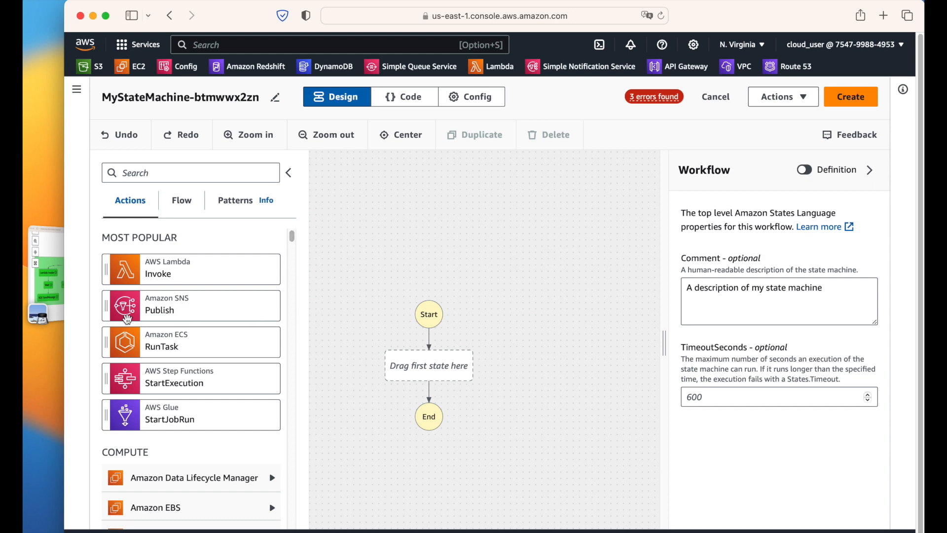
left_click(53, 279)
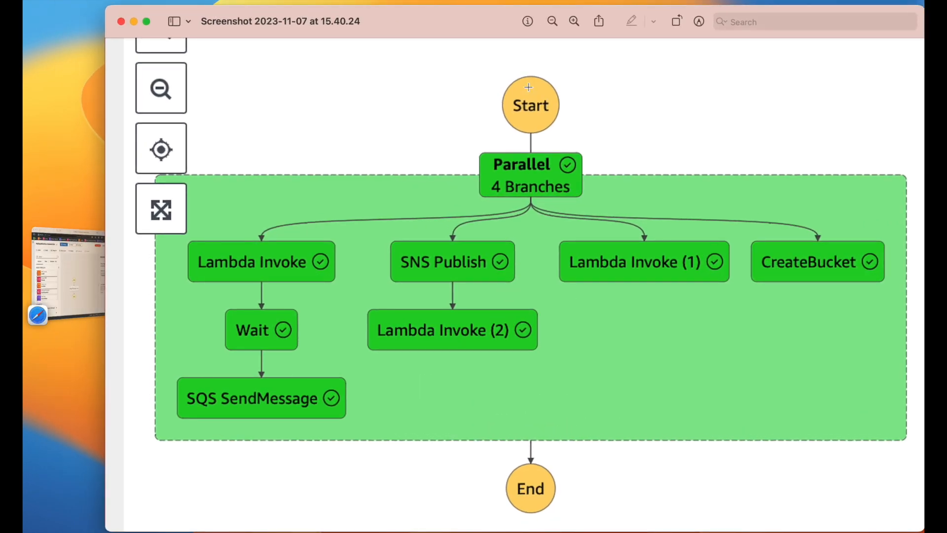
left_click(77, 278)
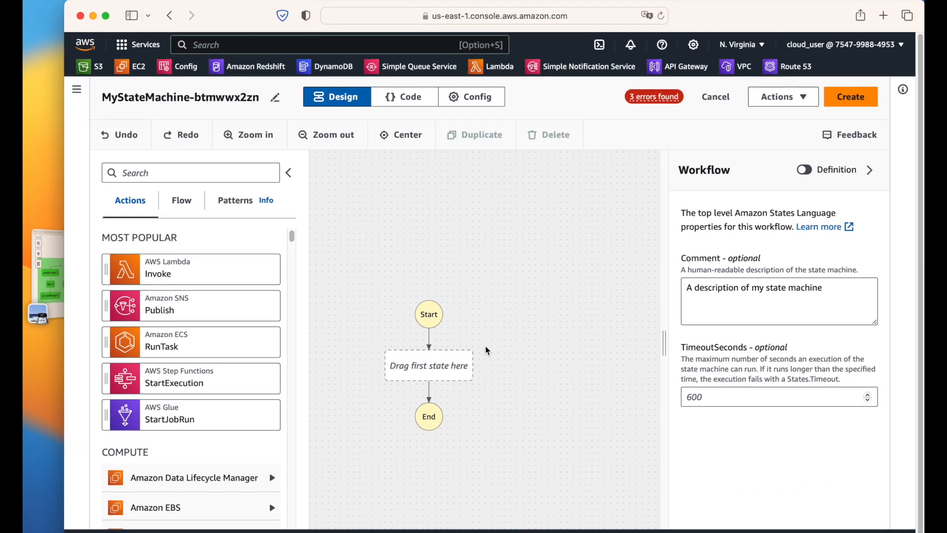
Step: Zoom and pan the canvas, recheck the reference screenshot, and show the Flow states list
scroll(434, 349, "up", 3)
scroll(436, 348, "up", 2)
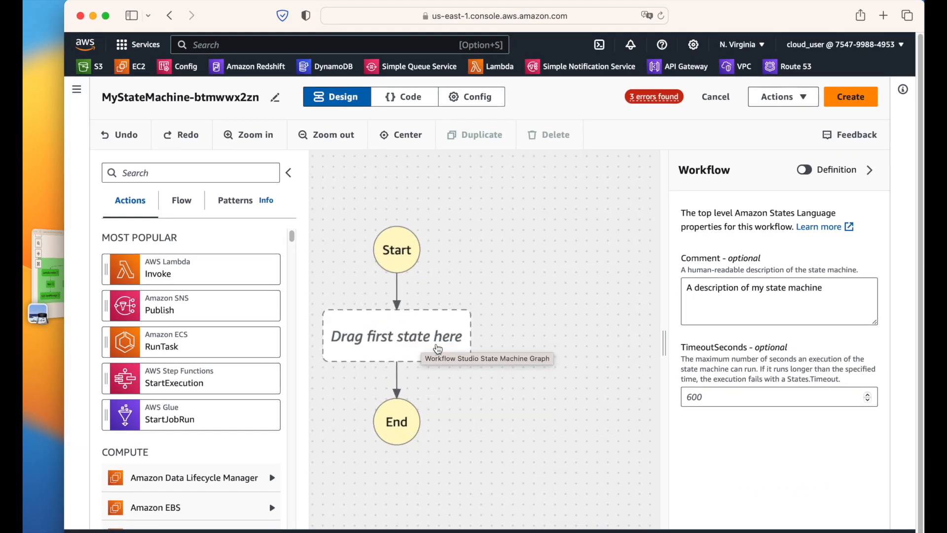
left_click(562, 314)
left_click_drag(521, 309, 611, 304)
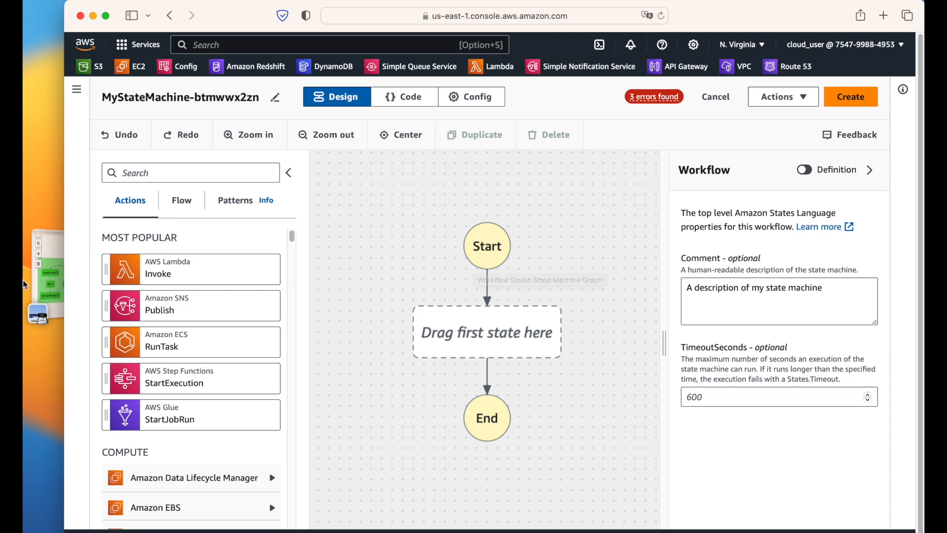
left_click(48, 286)
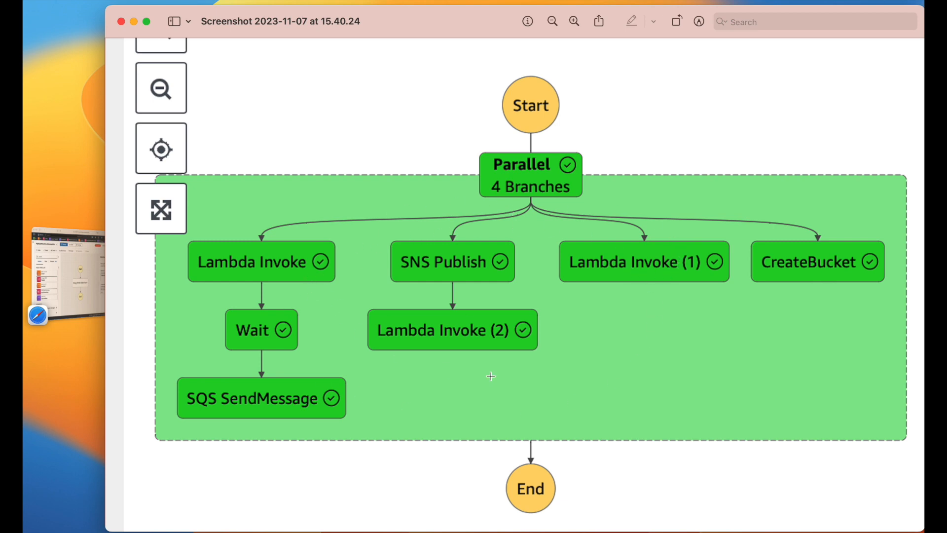
left_click(71, 279)
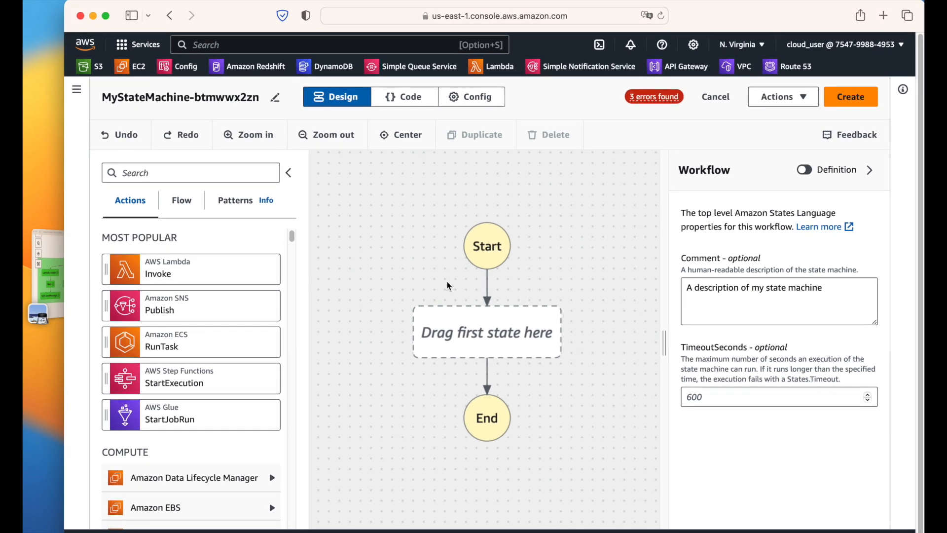
left_click(191, 212)
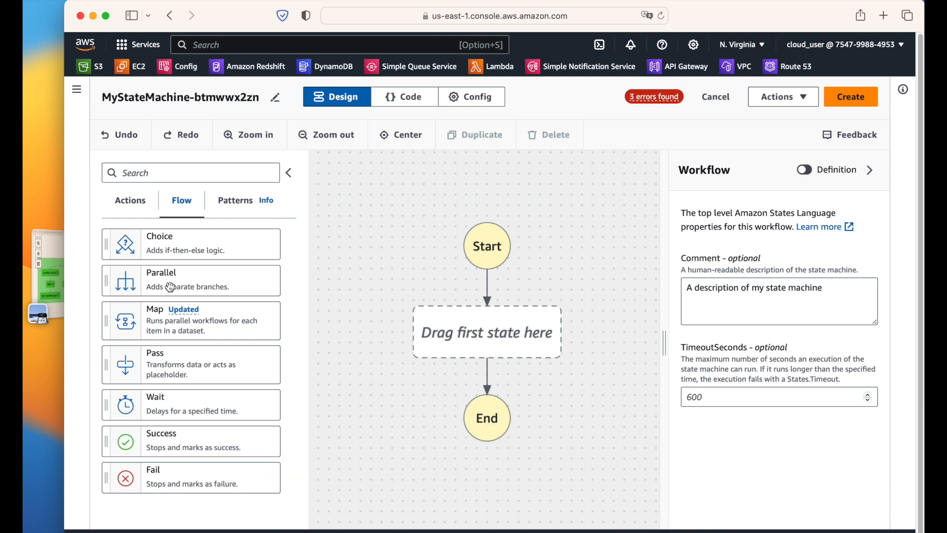
Step: Add a Parallel state as the first state and collapse the Inspector to view it fully
left_click_drag(170, 288, 471, 332)
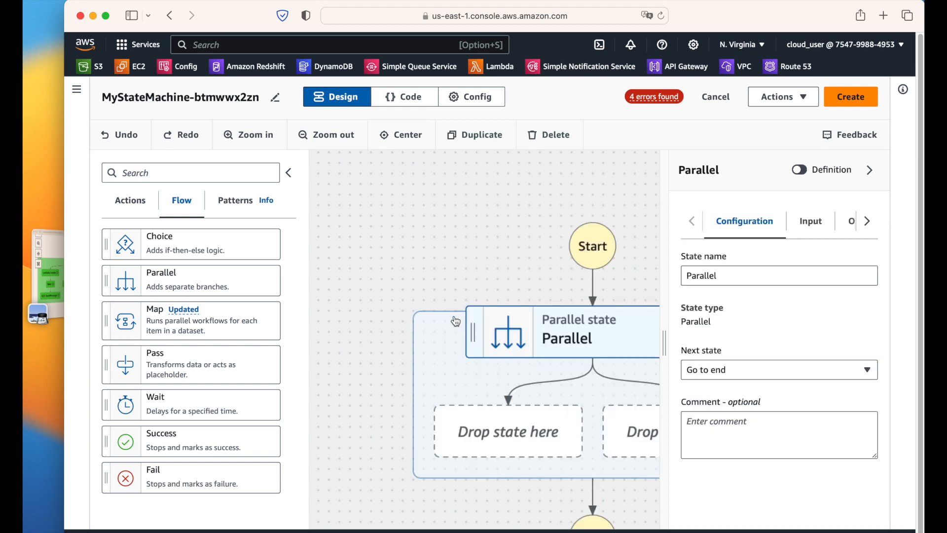
left_click(870, 170)
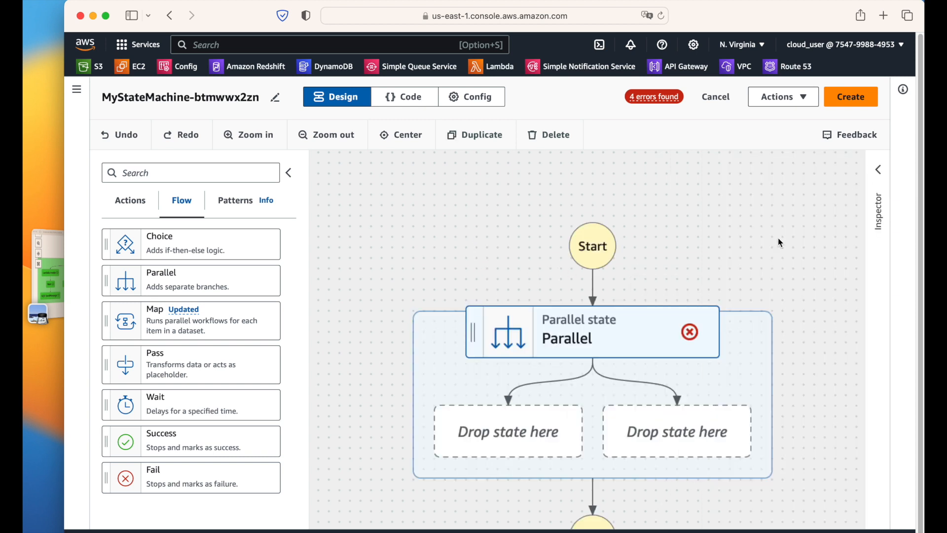
left_click_drag(736, 283, 682, 202)
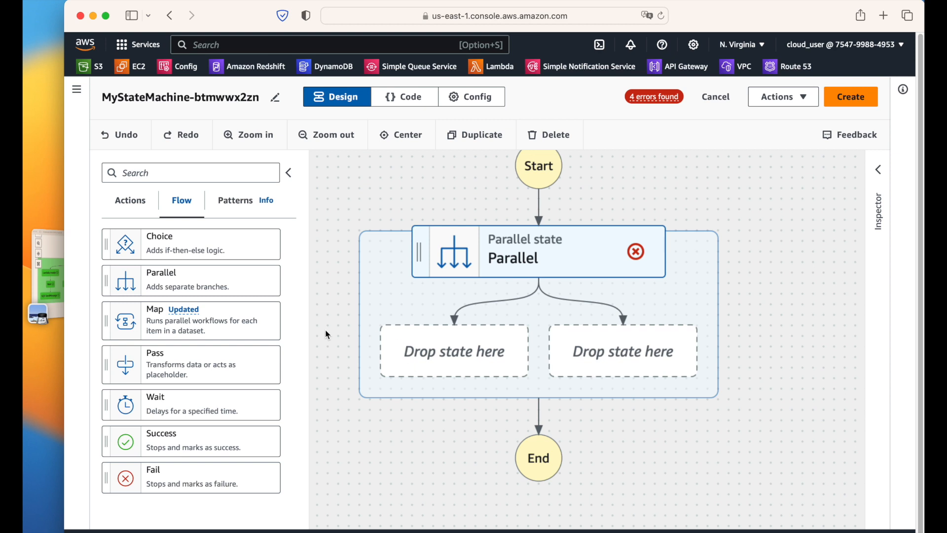
Step: Toggle between the Actions and Flow lists, then check the reference workflow screenshot
left_click(130, 207)
left_click(191, 211)
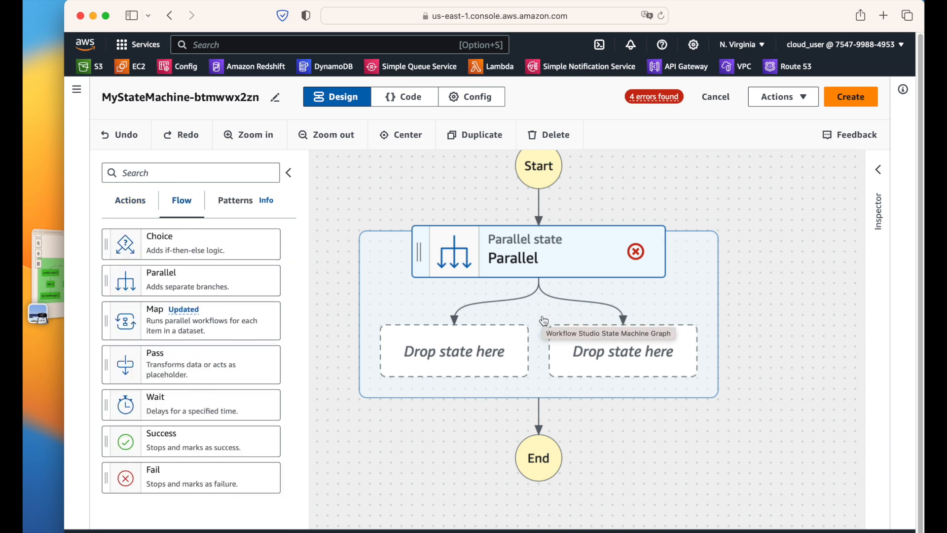
left_click(123, 211)
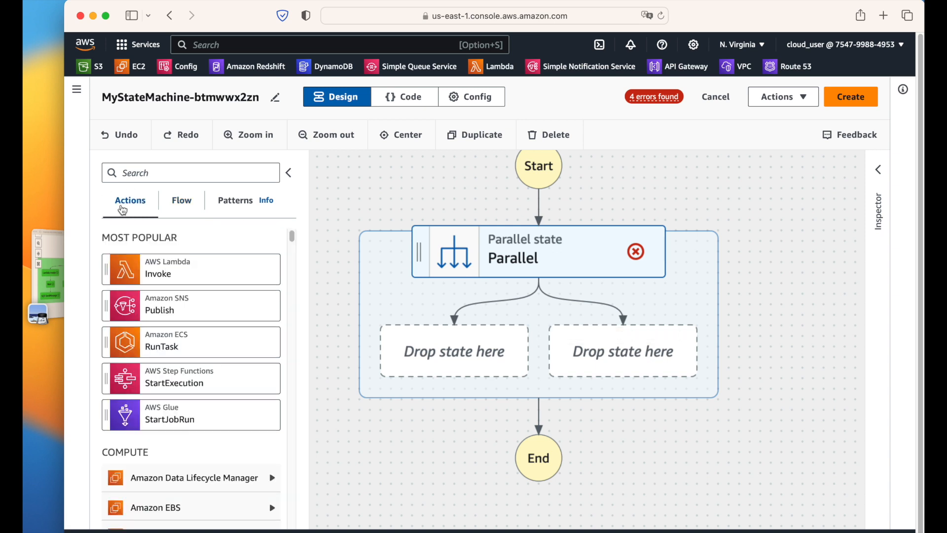
left_click(172, 211)
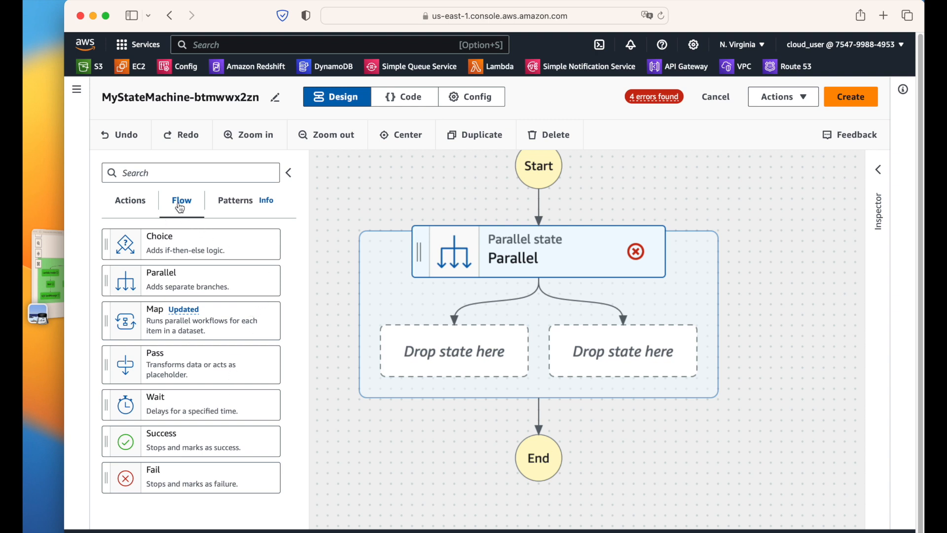
left_click(119, 213)
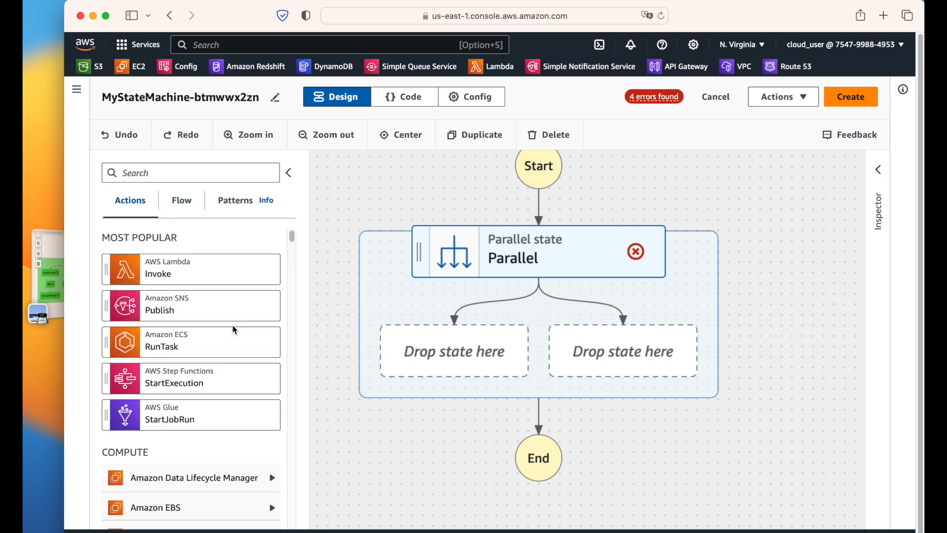
left_click(48, 276)
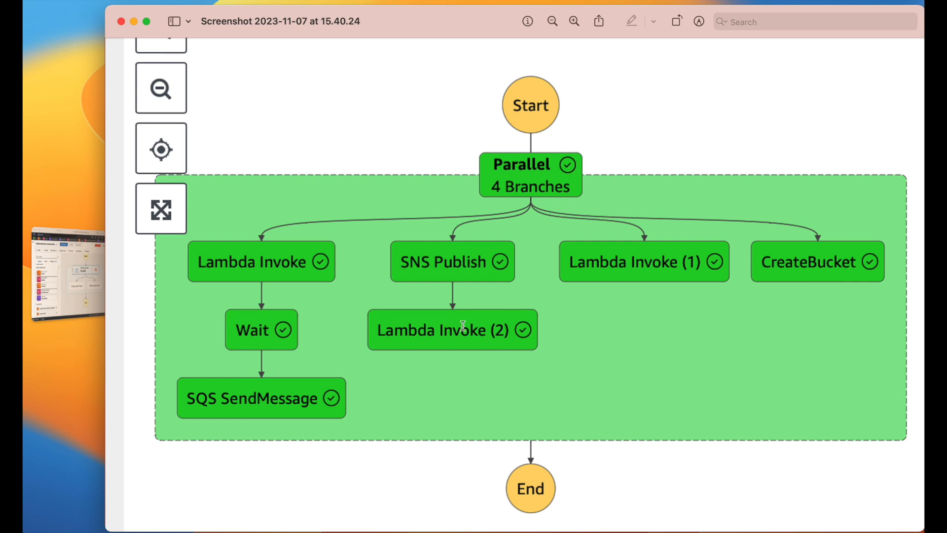
Step: Search for lambda and open the Lambda console in a new tab
left_click(52, 276)
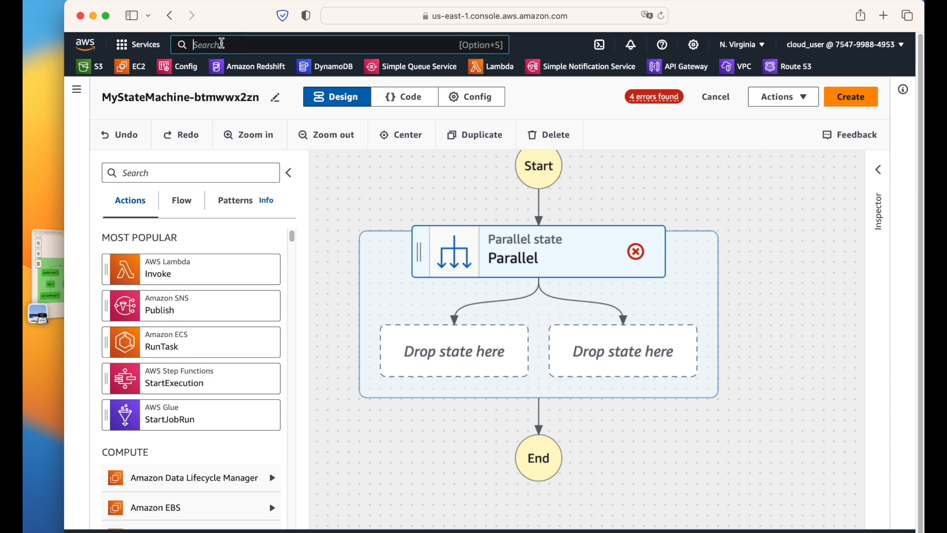
left_click(222, 43)
type("lambda")
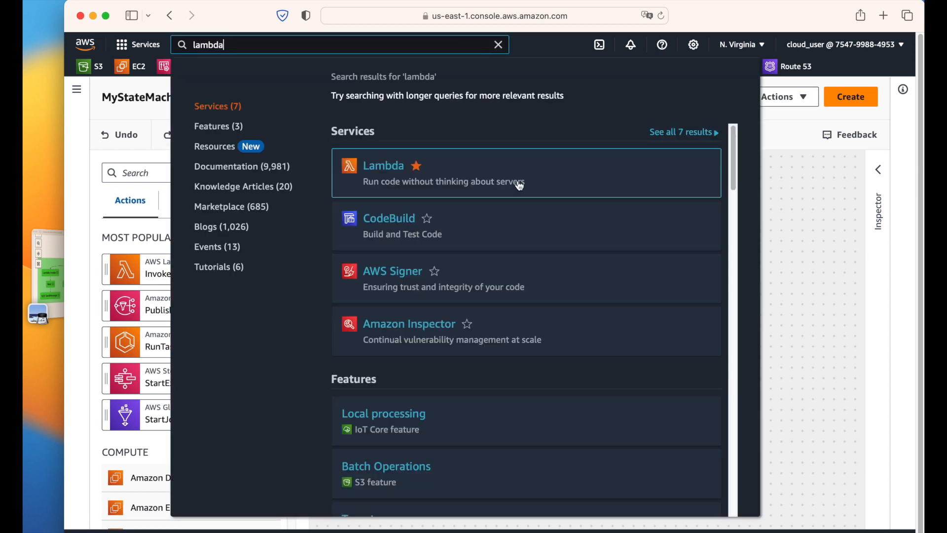
left_click(518, 184, "super")
left_click(673, 41)
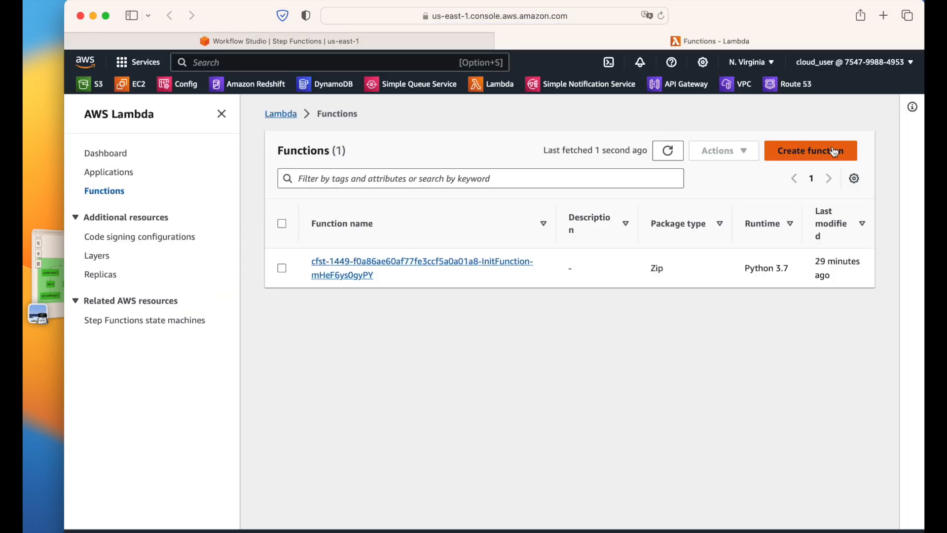
Step: Create function1 from scratch with the Python 3.11 runtime
left_click(829, 150)
left_click(585, 242)
type("function1")
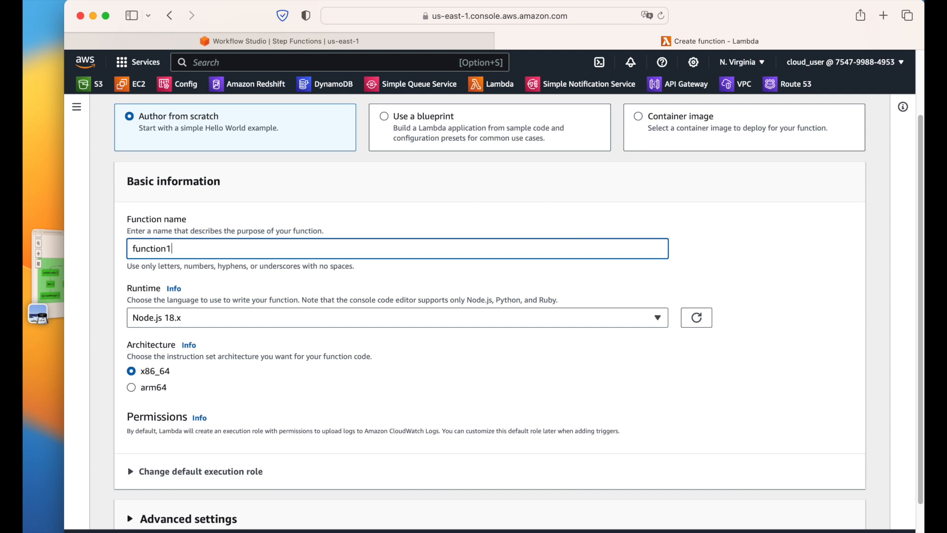
left_click(524, 321)
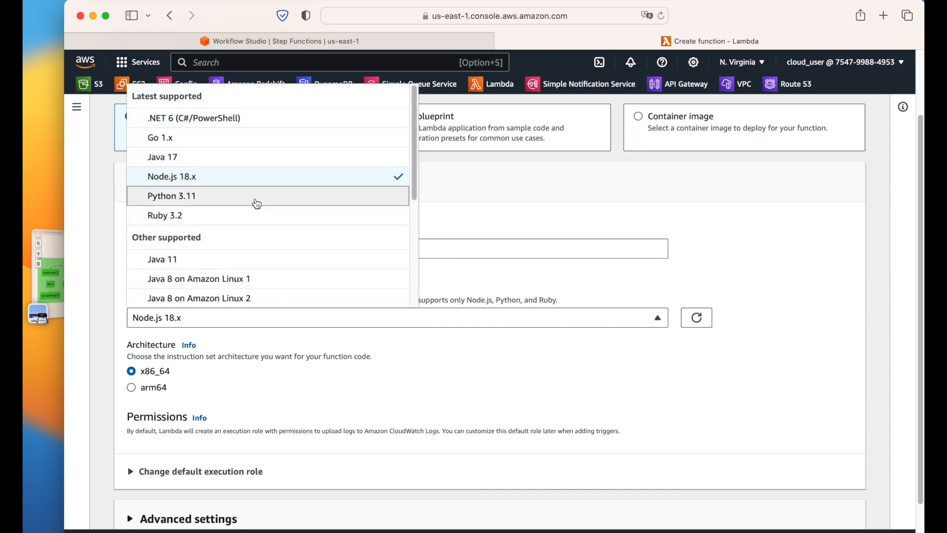
left_click(221, 197)
scroll(426, 350, "down", 2)
left_click(814, 507)
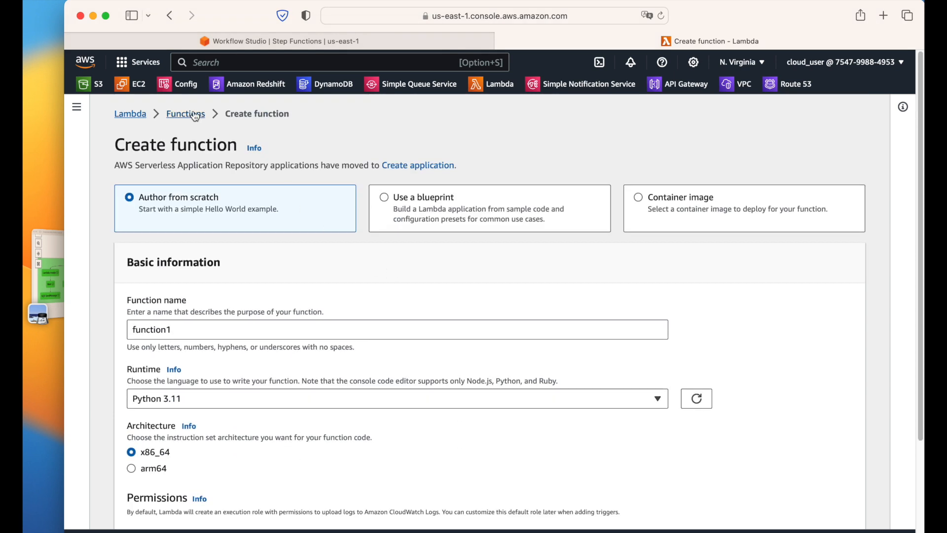
Step: Create function2 with the Python 3.11 runtime from a new functions tab
left_click(727, 39)
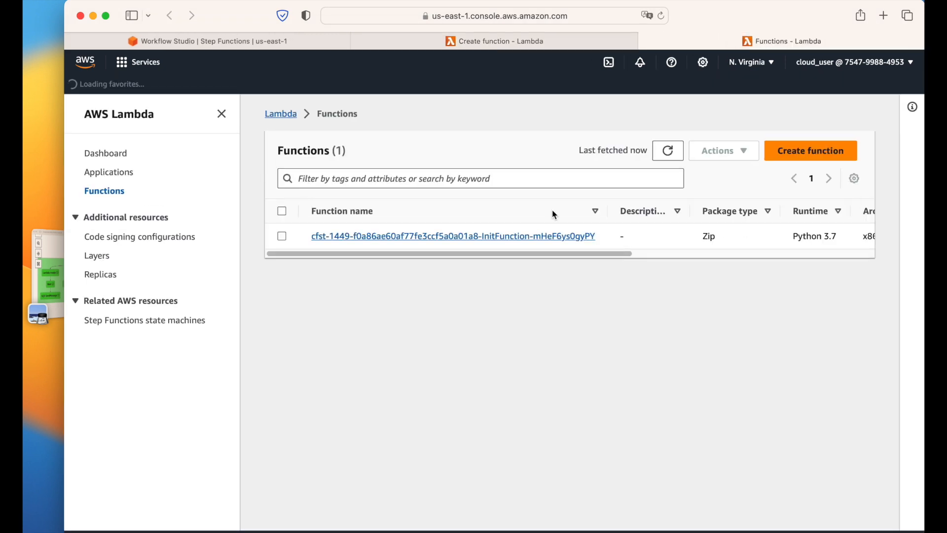
left_click(815, 159)
left_click(341, 255)
type("function2")
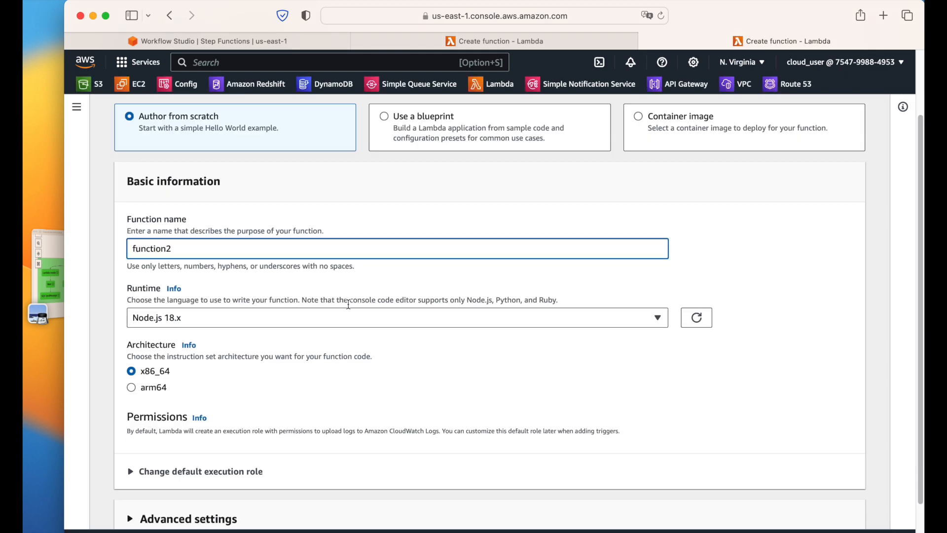
scroll(349, 315, "down", 2)
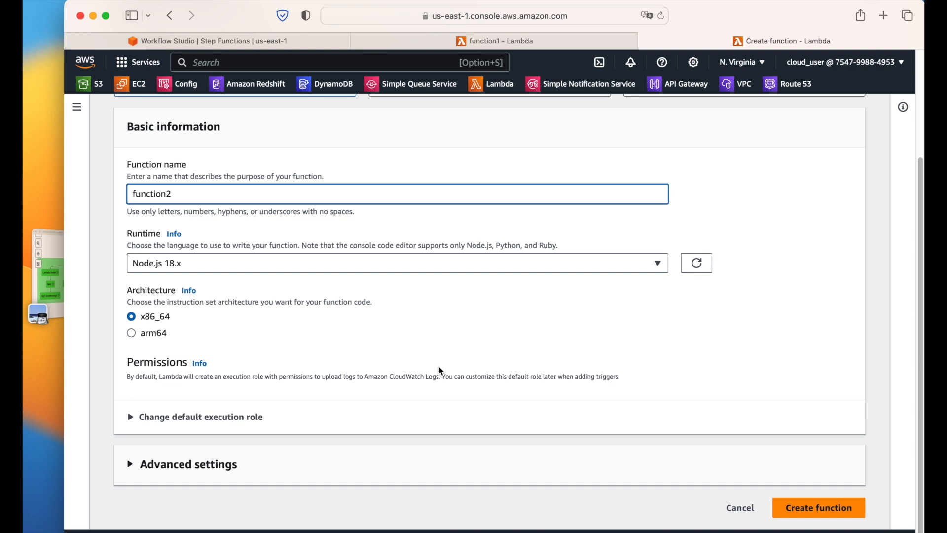
left_click(178, 269)
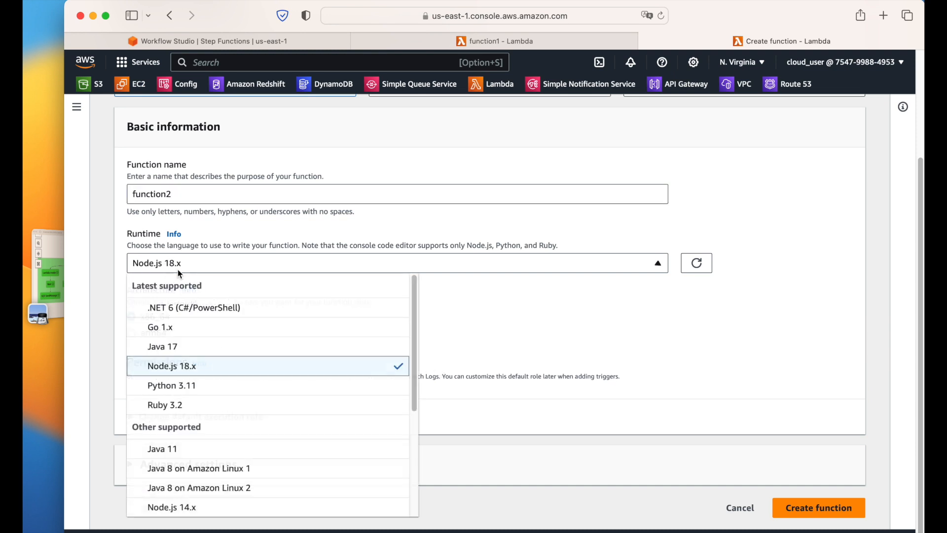
left_click(179, 385)
left_click(831, 507)
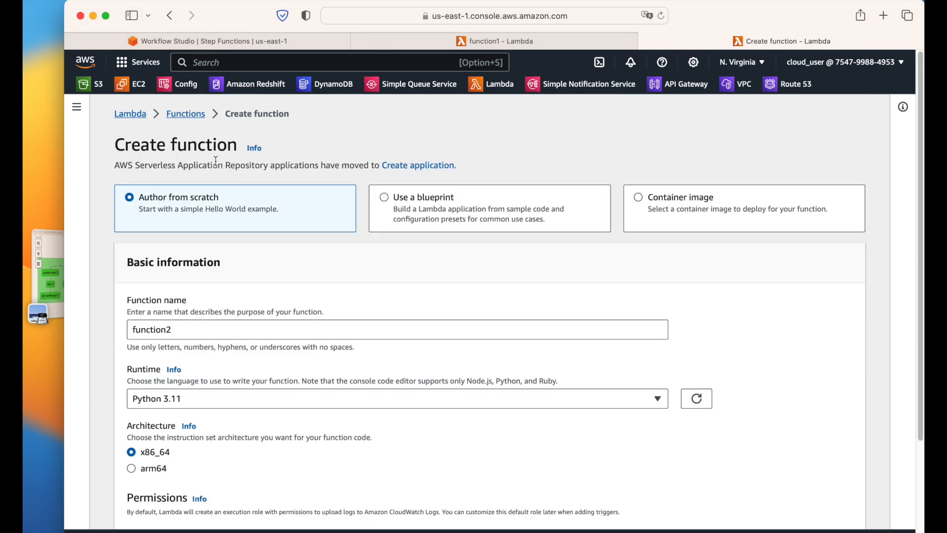
Step: Create function3 with the Python 3.11 runtime, then return to function1's page
left_click(197, 115, "super")
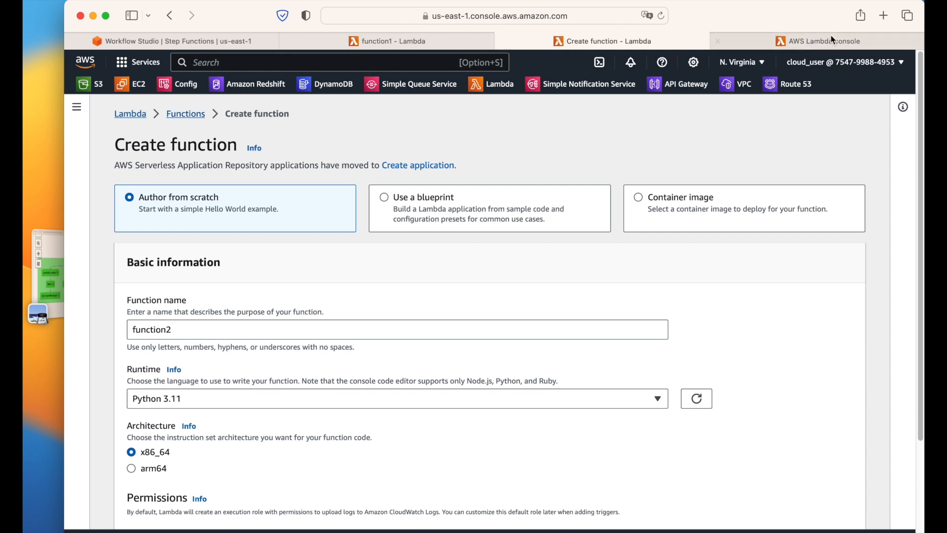
left_click(828, 37)
left_click(812, 150)
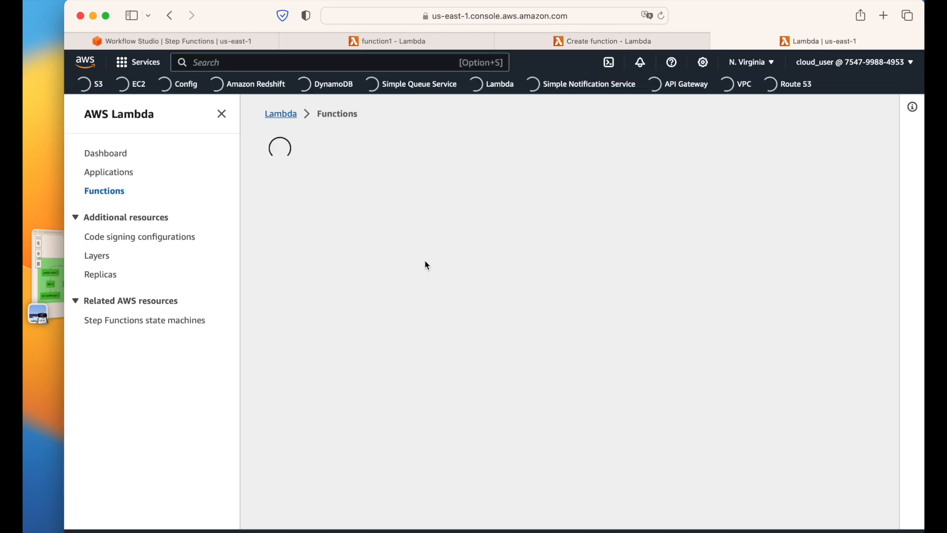
left_click(350, 248)
type("function3")
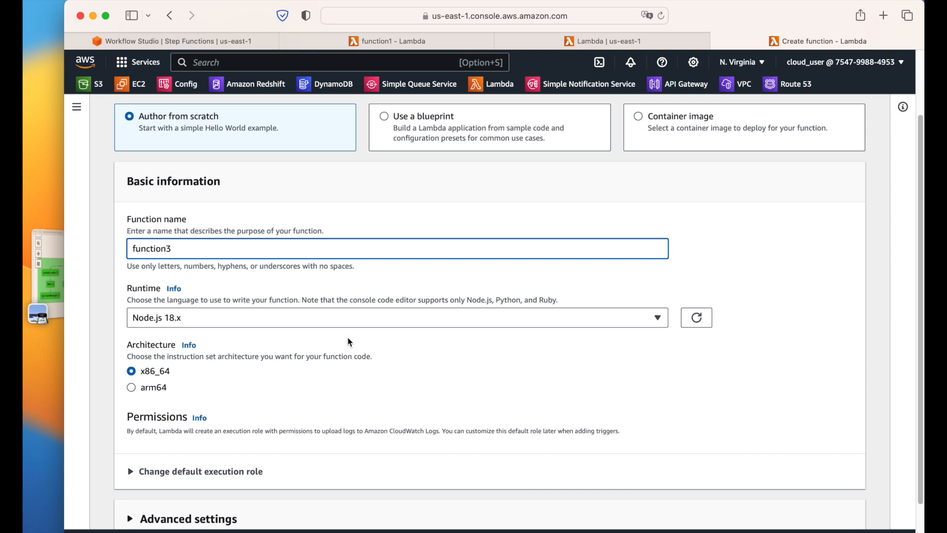
scroll(258, 271, "down", 2)
left_click(250, 263)
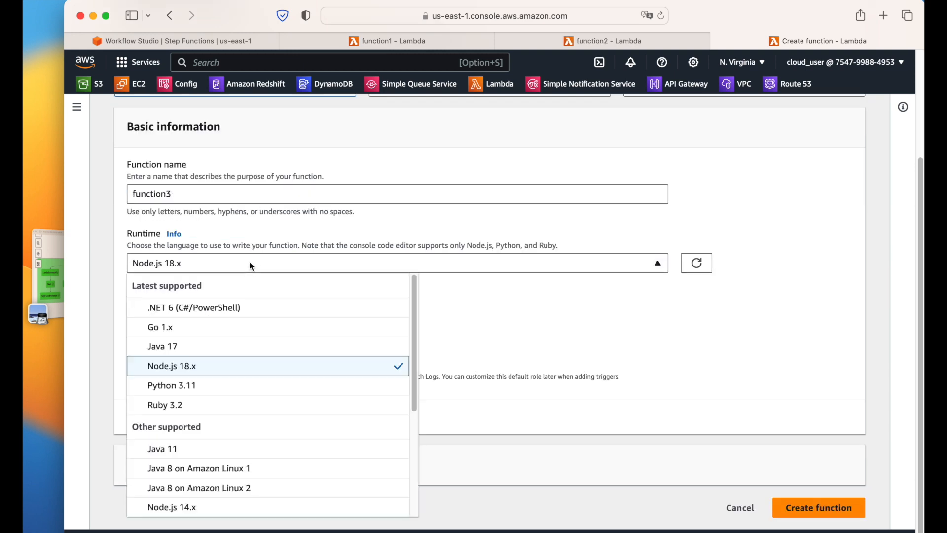
left_click(193, 385)
left_click(849, 504)
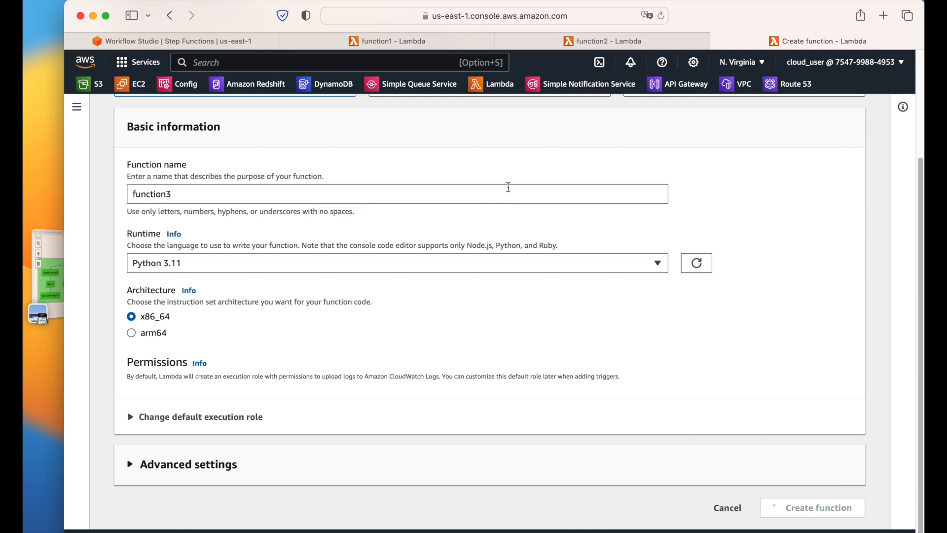
left_click(387, 41)
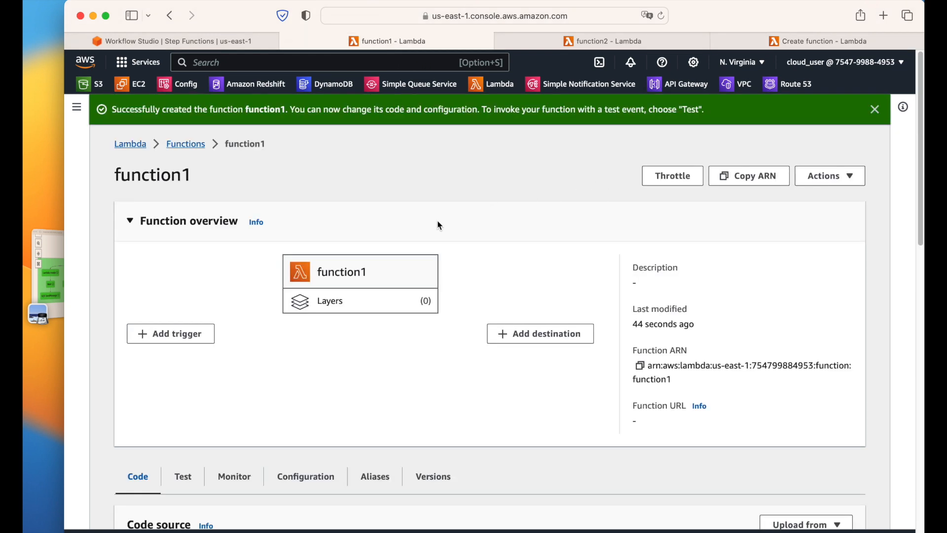
Step: Add a print statement for the event after the TODO comment in function1's handler
left_click(876, 110)
scroll(522, 227, "down", 5)
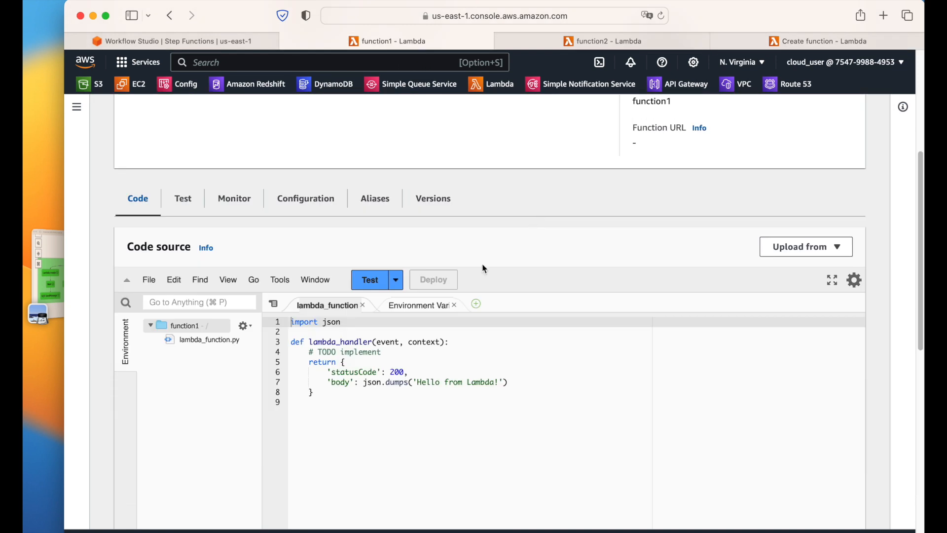
left_click(424, 352)
key("Return")
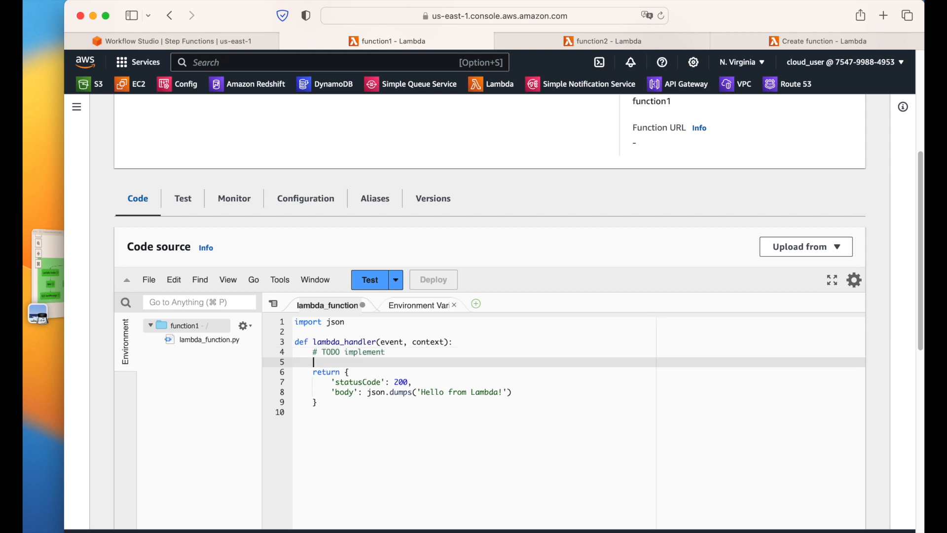
type("print(")
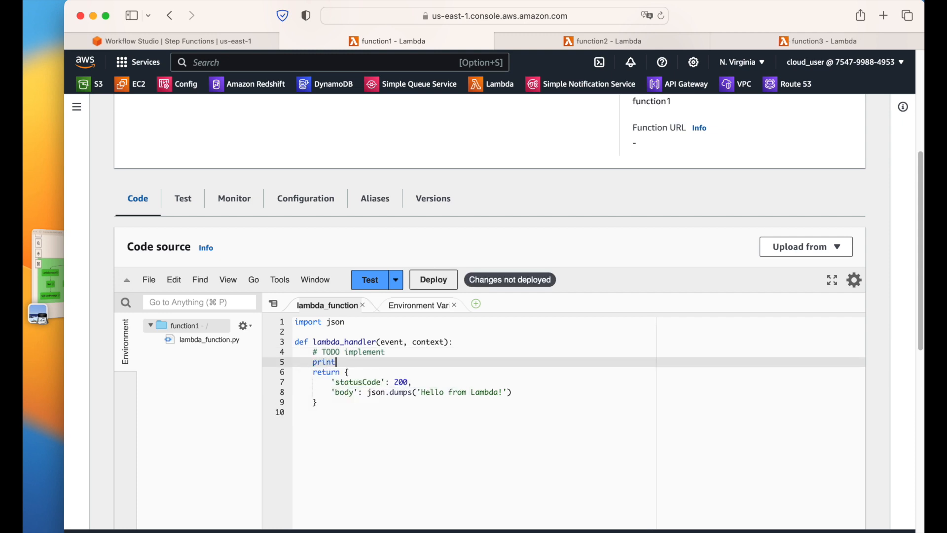
type("f\"")
type("the event ")
type("is: ")
type("{}")
type("event")
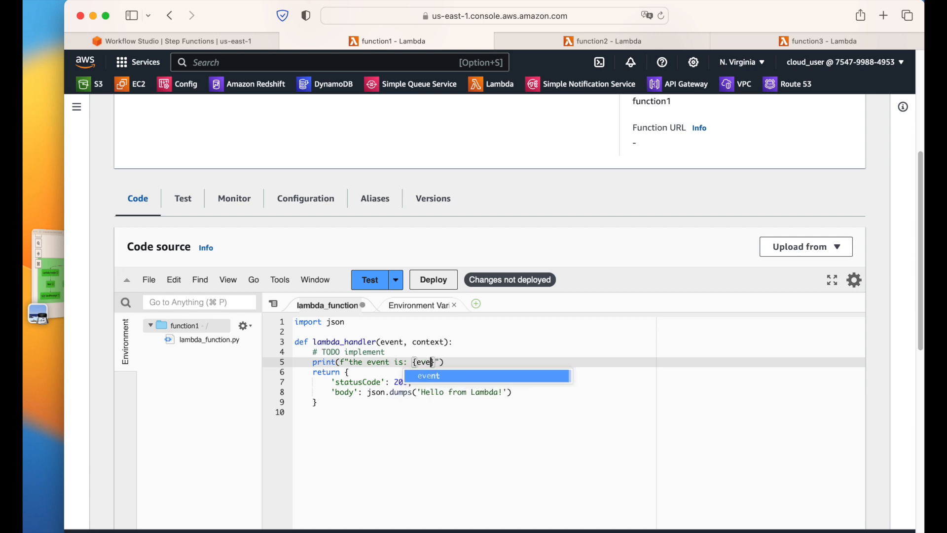
Step: Label the message "function1 the event is:", deploy, and copy the finished print line
left_click_drag(466, 358, 313, 364)
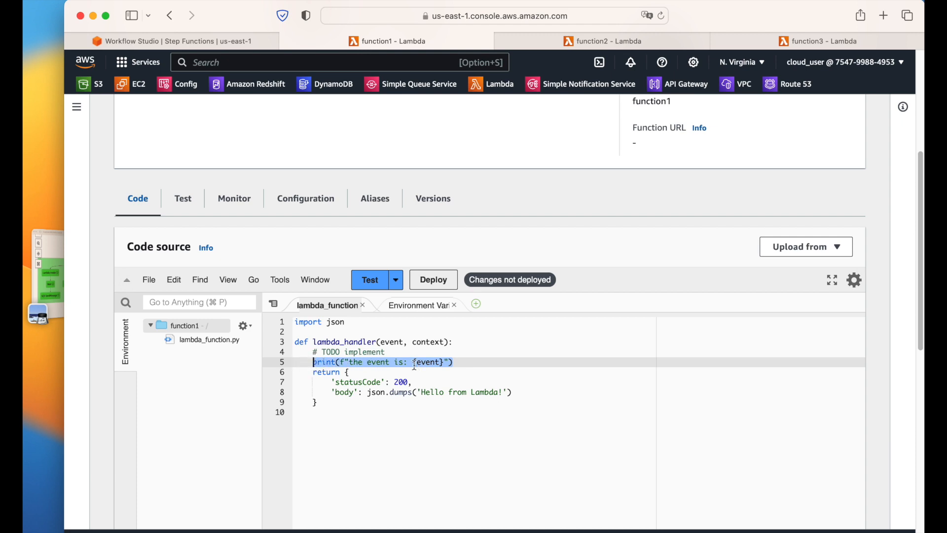
left_click(349, 362)
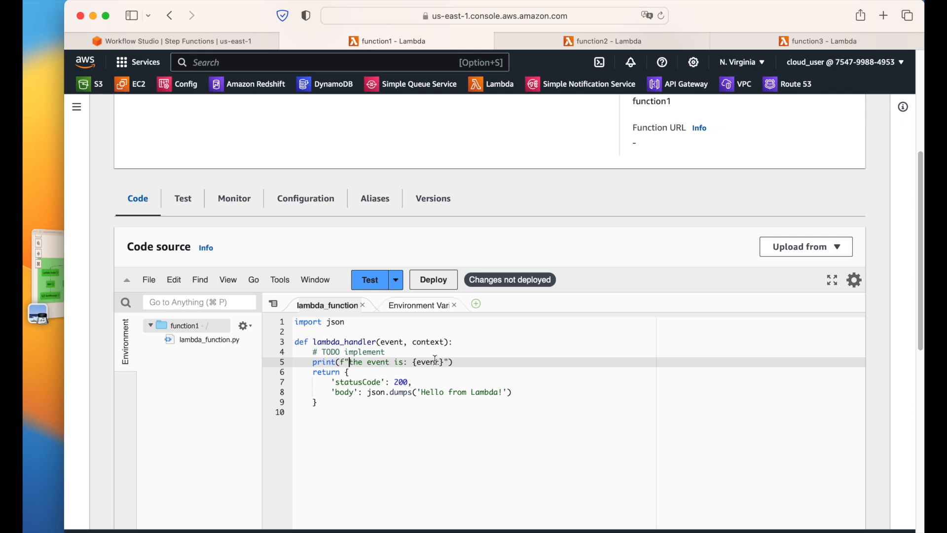
type("function")
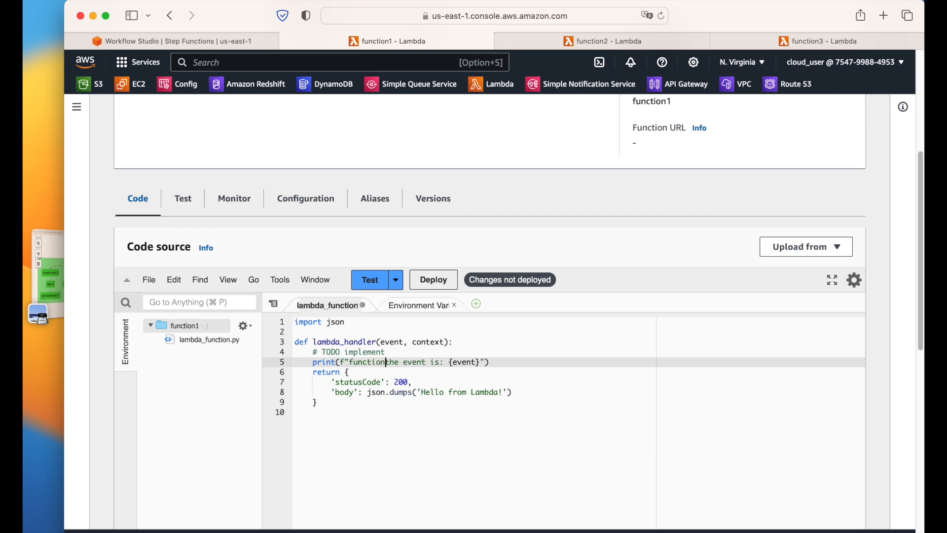
type(" 1")
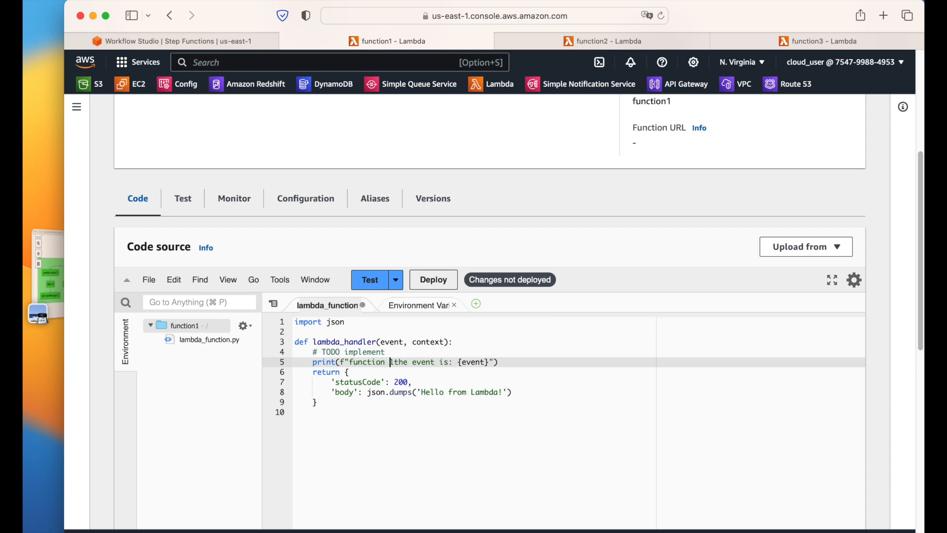
key("BackSpace")
key("Right")
left_click(368, 363)
left_click(423, 285)
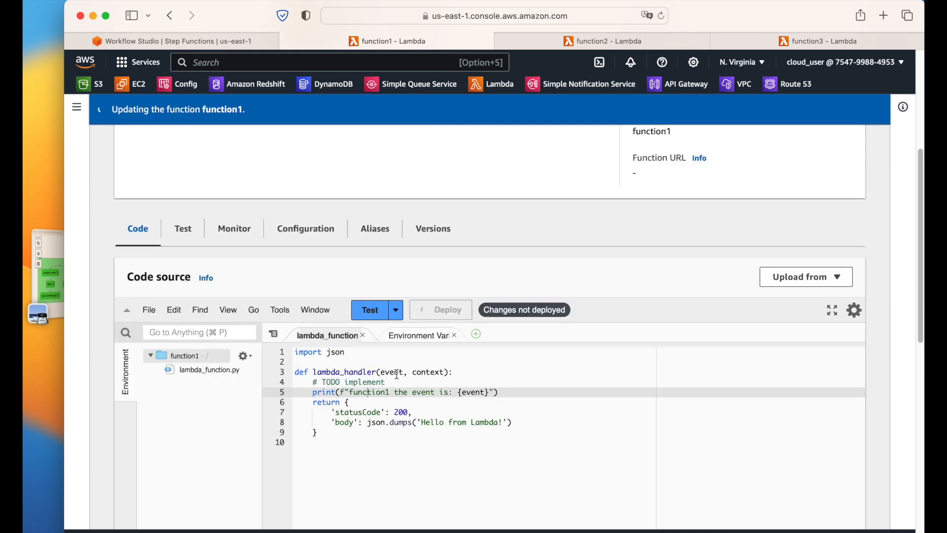
left_click_drag(314, 392, 508, 391)
key("super+c")
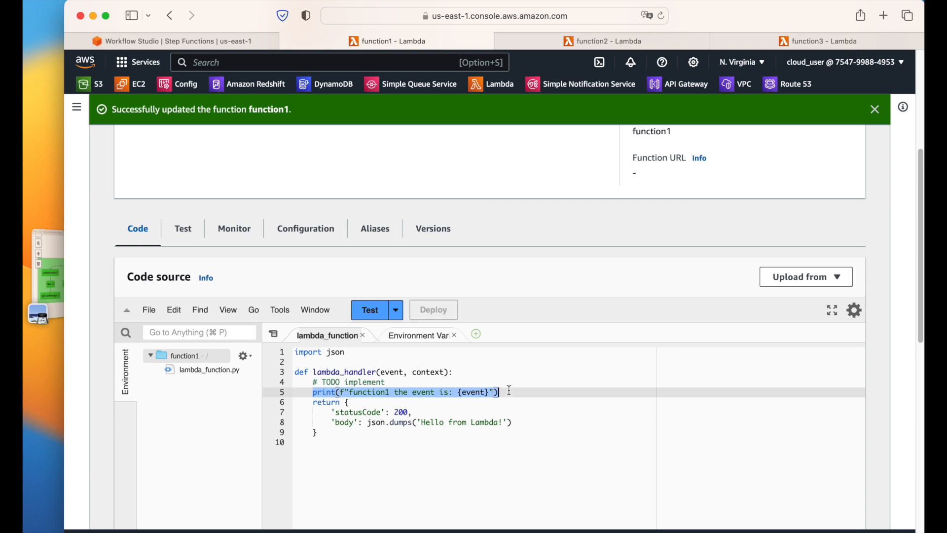
left_click(585, 44)
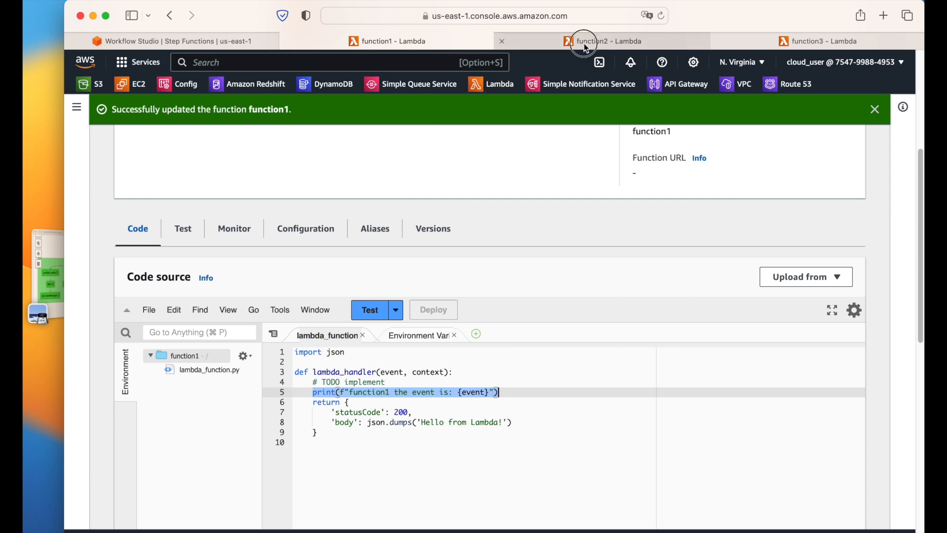
Step: Paste the print line into function2, relabel it function2, and deploy
scroll(398, 296, "down", 5)
left_click(437, 419)
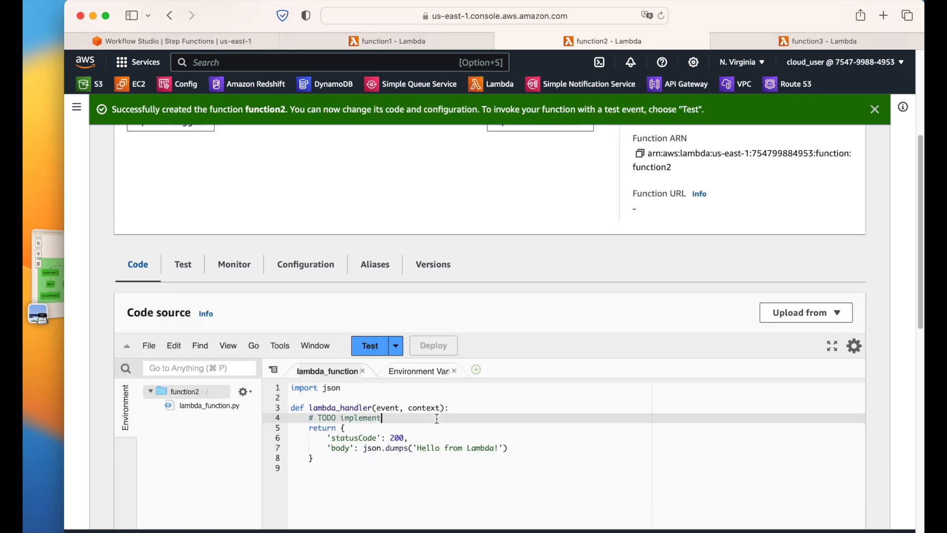
key("Return")
key("super+v")
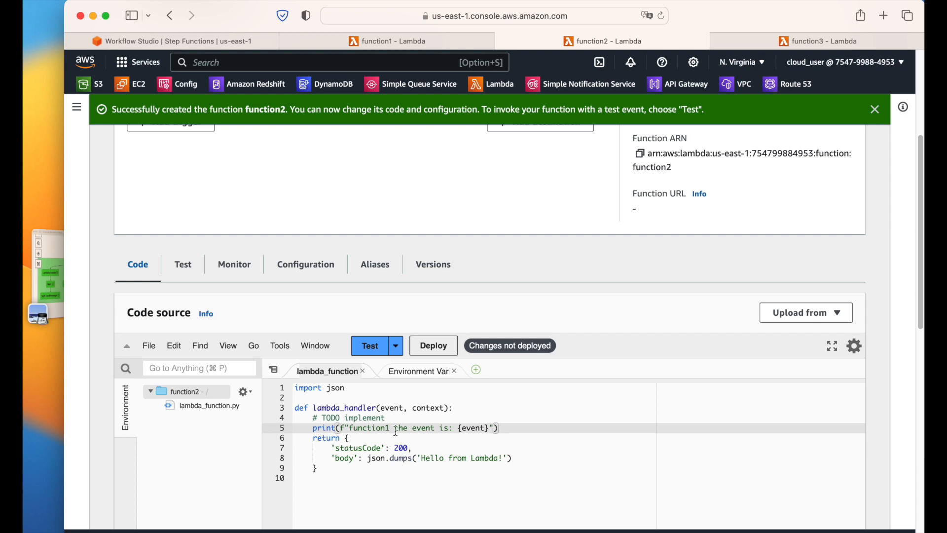
left_click(391, 429)
key("BackSpace")
type("2")
left_click(434, 345)
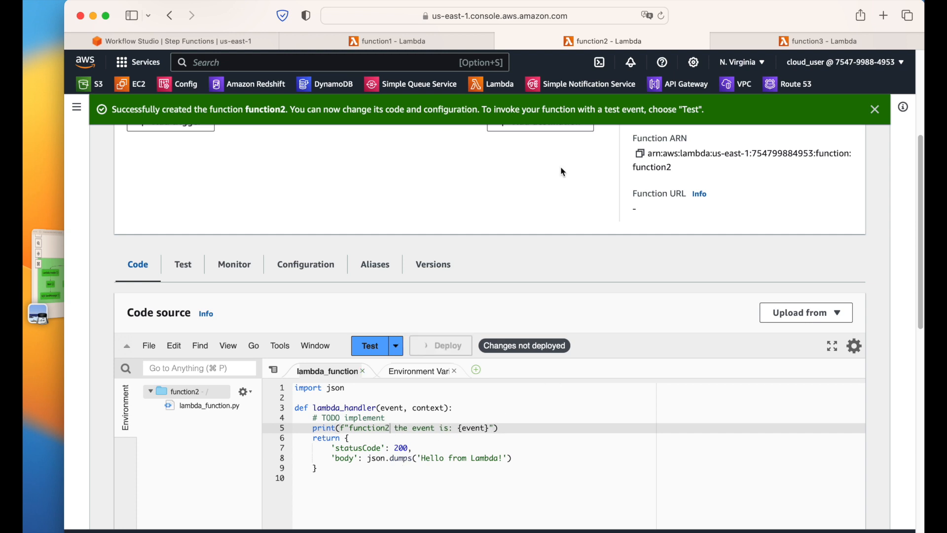
Step: Paste the print line into function3, relabel it function3, and deploy
key("ctrl+Tab")
scroll(498, 387, "down", 10)
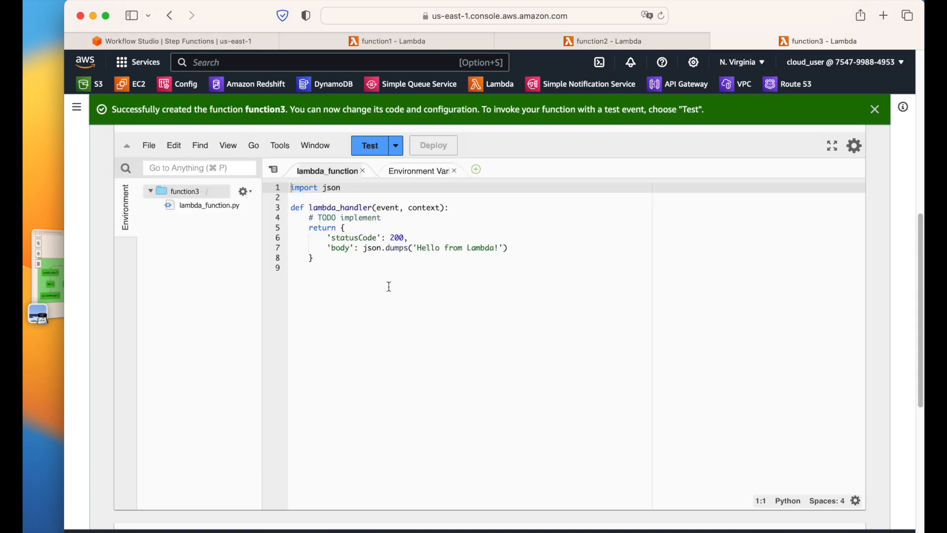
left_click(385, 219)
key("Return")
key("super+v")
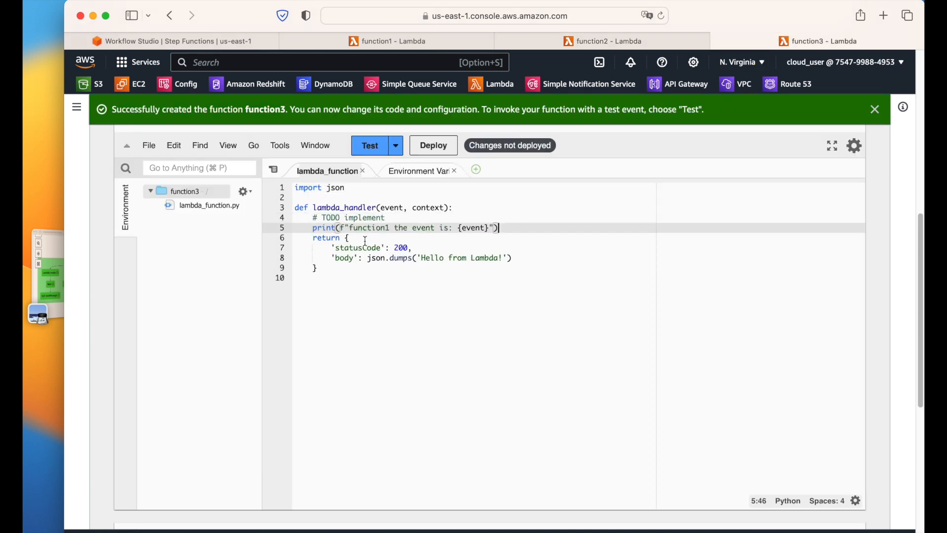
left_click(389, 229)
key("BackSpace")
type("3")
left_click(433, 145)
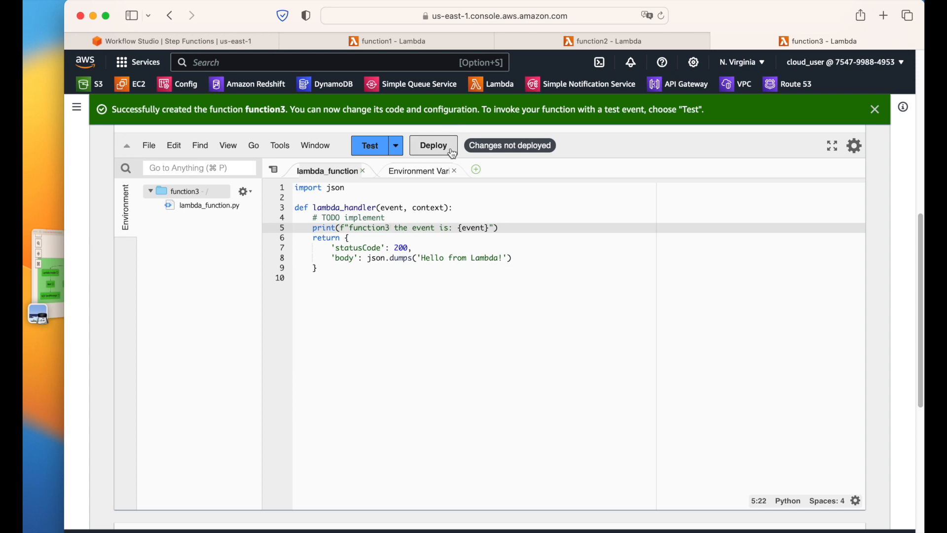
Step: Review the three function tabs and glance at the Step Functions reference screenshot
left_click(691, 42)
scroll(344, 411, "down", 1)
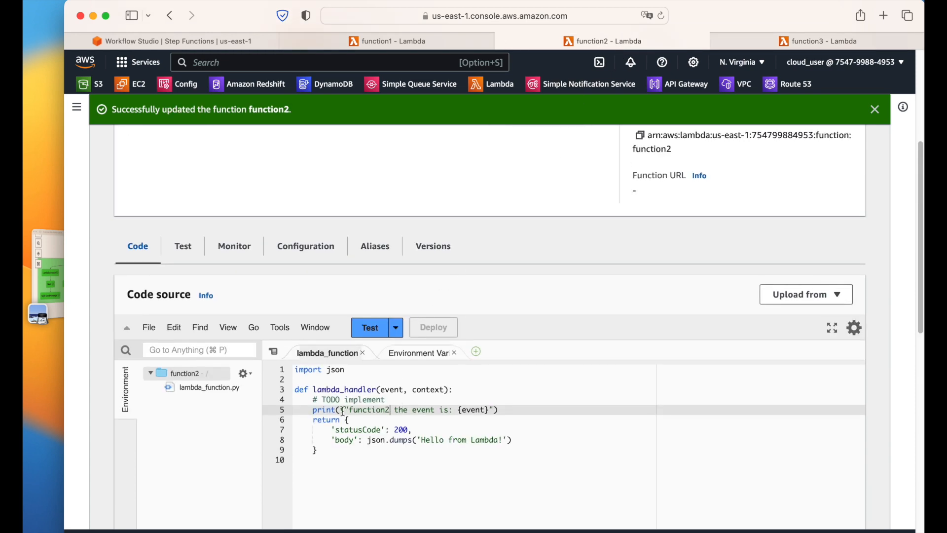
left_click(842, 44)
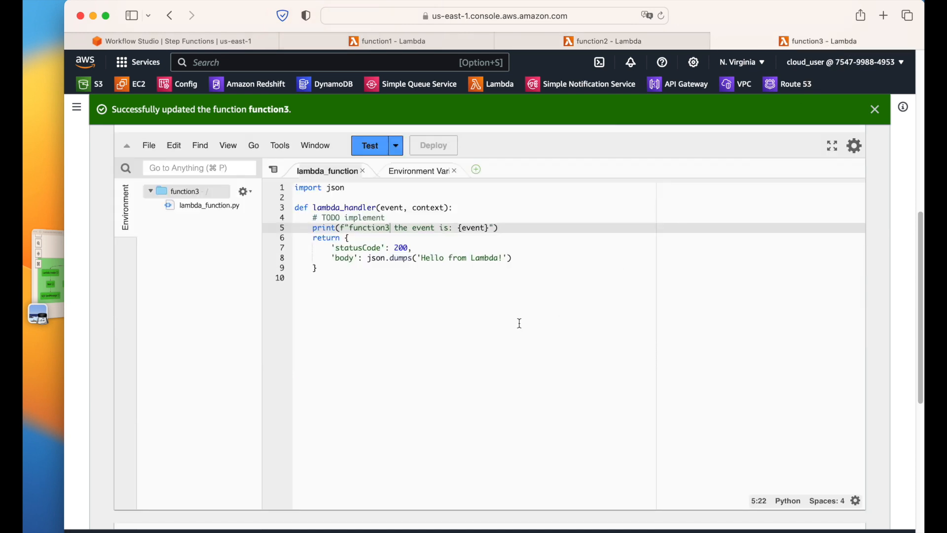
left_click(374, 42)
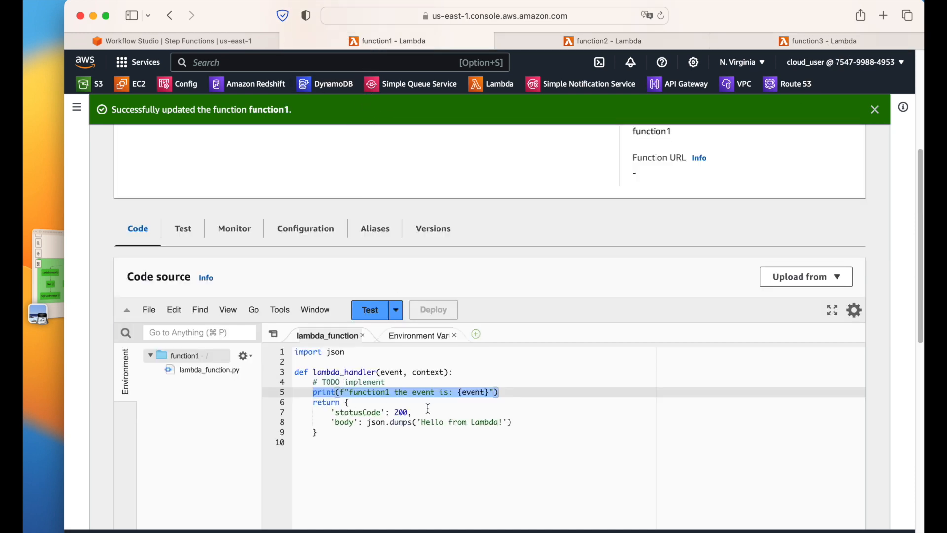
left_click(539, 386)
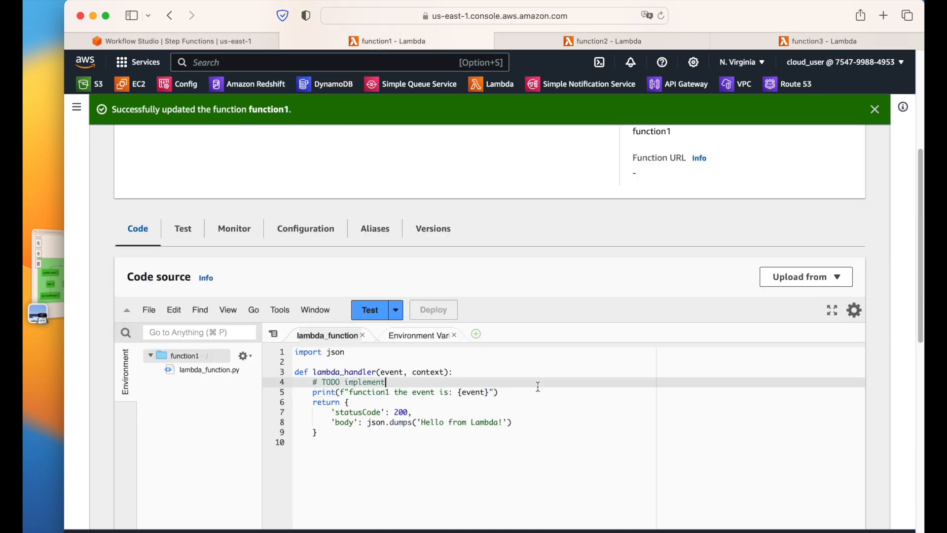
left_click(51, 269)
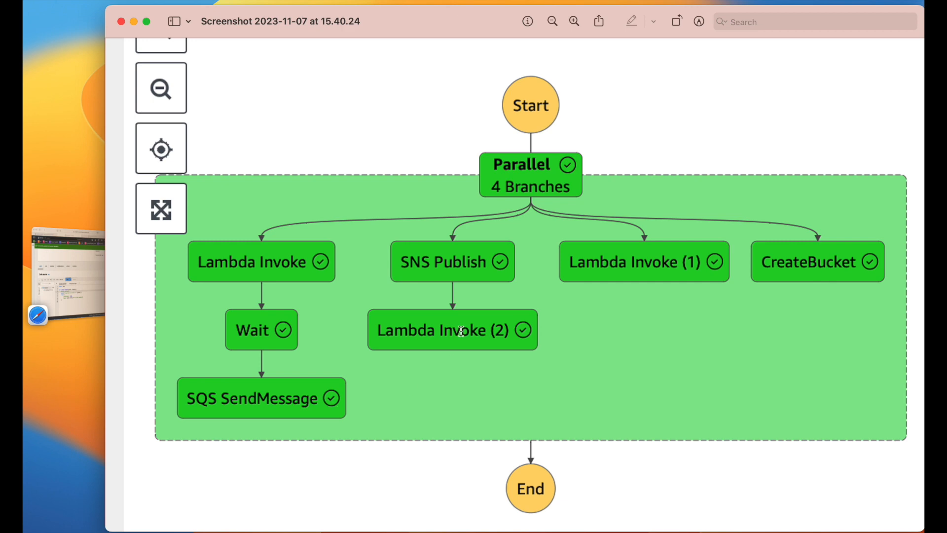
left_click(75, 267)
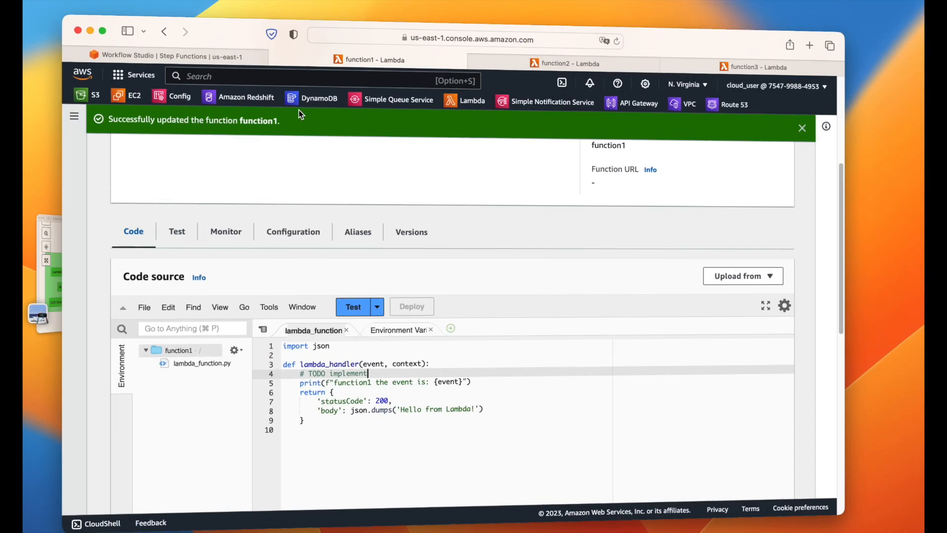
Step: Search for sqs and open Simple Queue Service in a new tab
left_click(302, 63)
type("sqs")
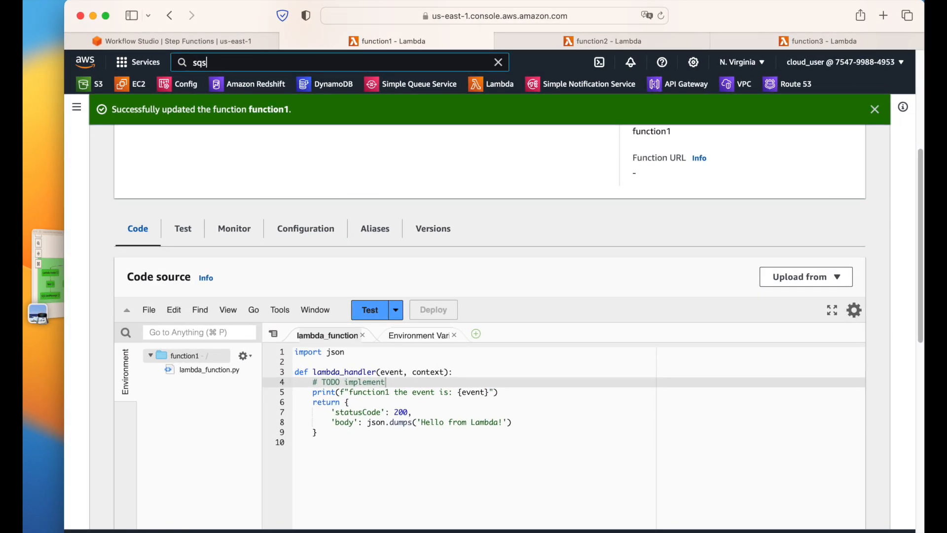
left_click(389, 185, "super")
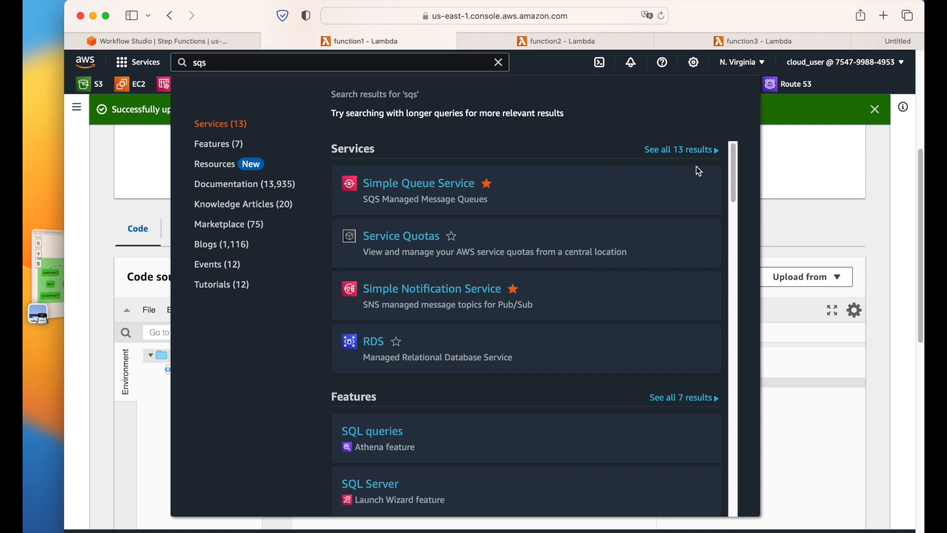
left_click(838, 42)
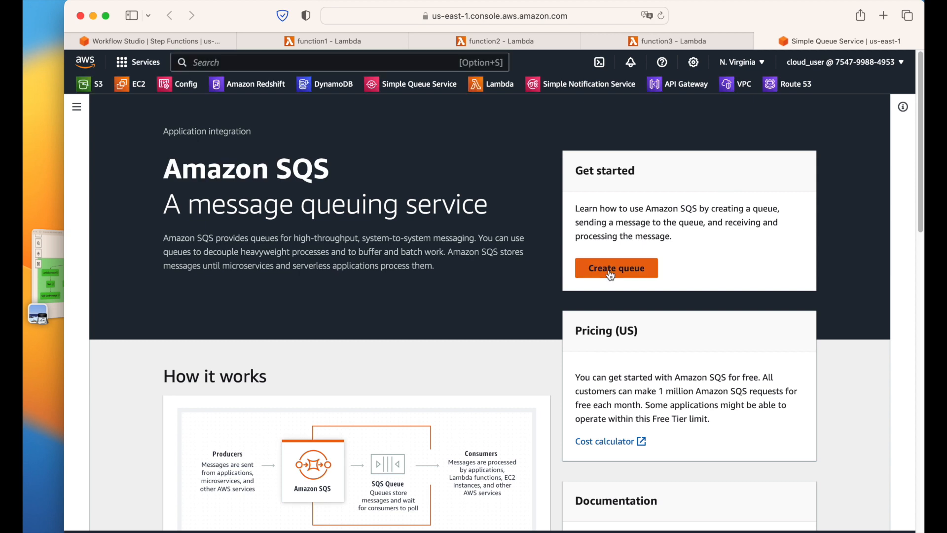
Step: Create standard queue testQueue with a 30-minute visibility timeout, then search the console for sns
left_click(611, 275)
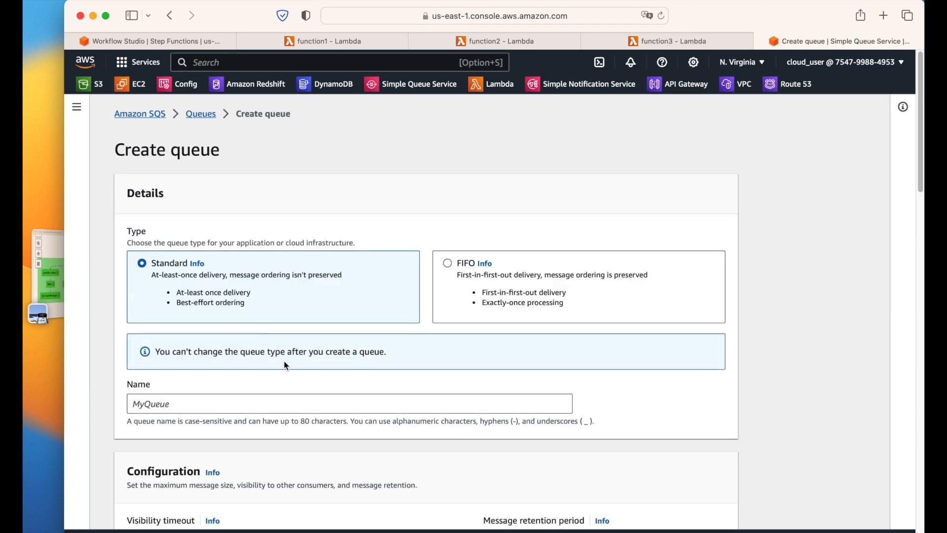
scroll(383, 394, "down", 1)
left_click(382, 381)
type("testQueue")
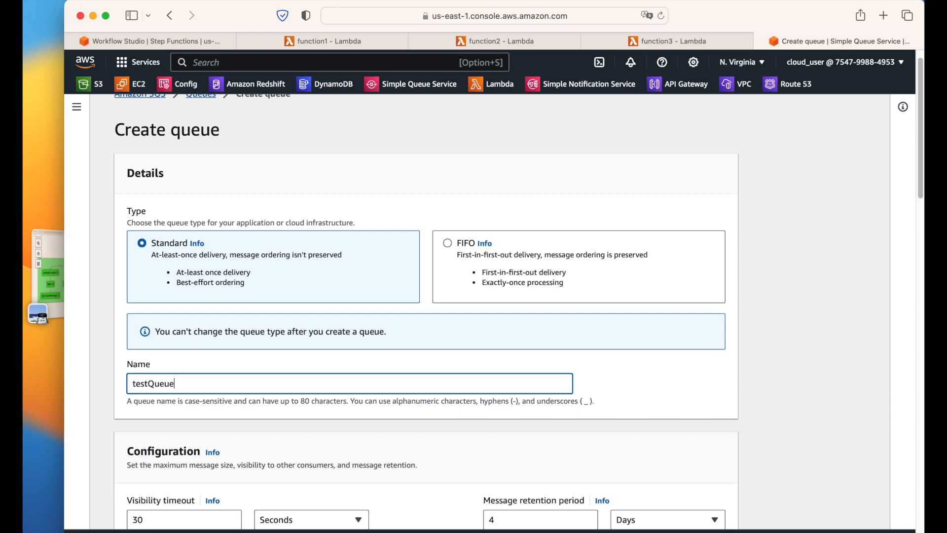
scroll(412, 446, "down", 8)
scroll(408, 425, "up", 2)
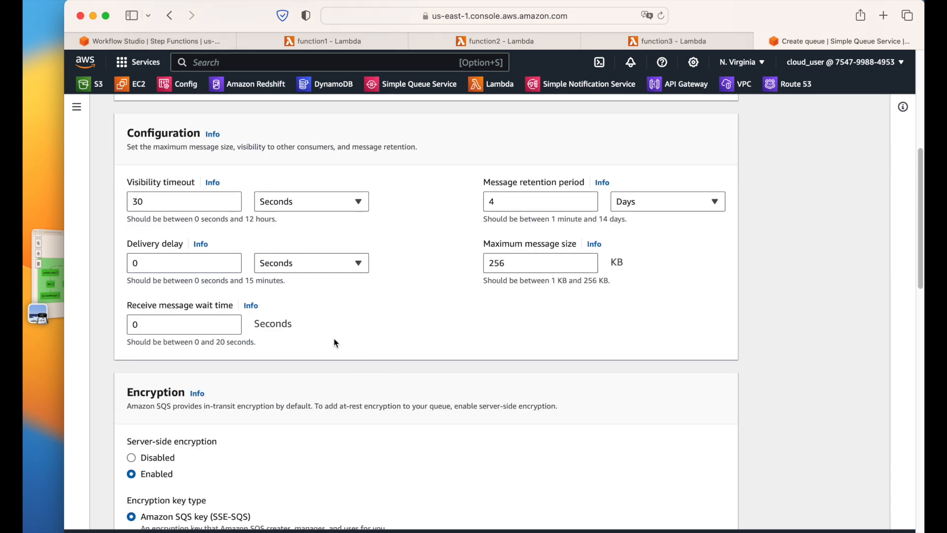
left_click(351, 199)
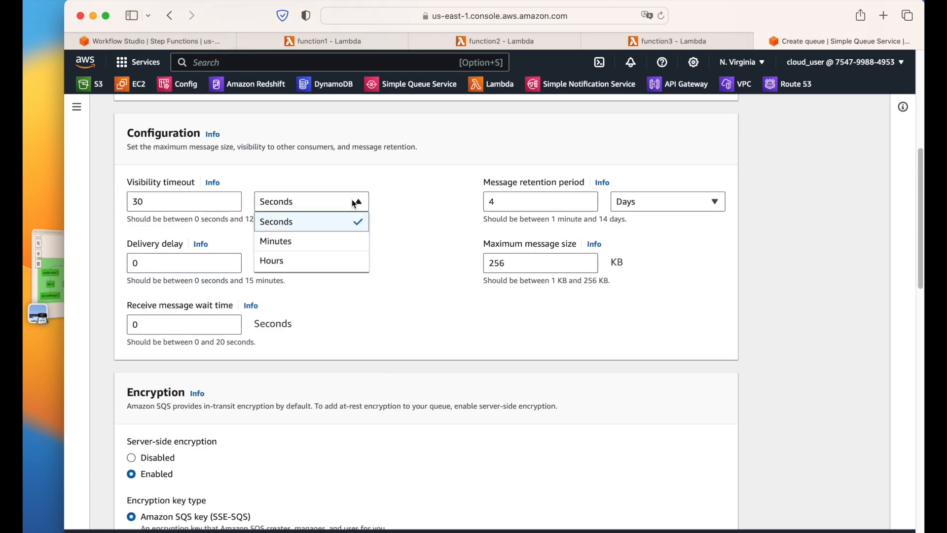
left_click(301, 241)
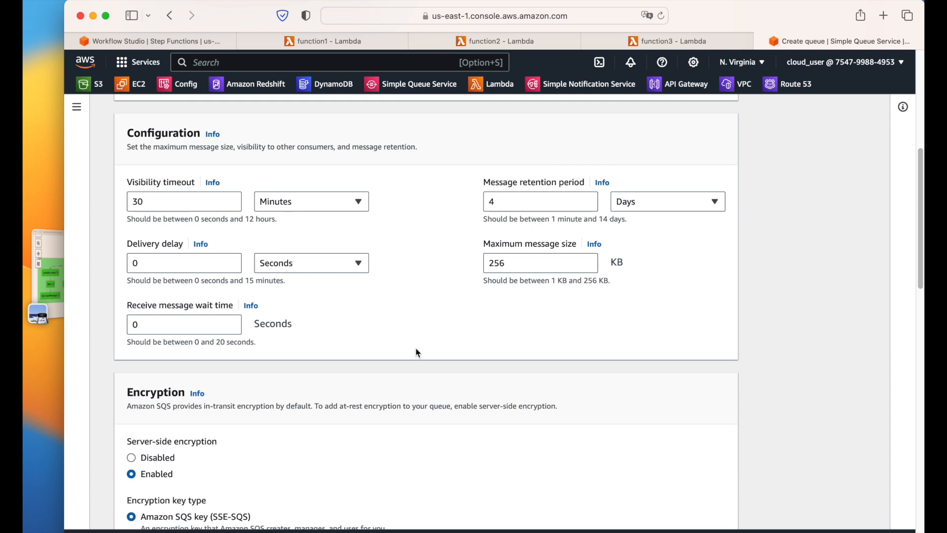
scroll(416, 353, "down", 10)
scroll(418, 352, "down", 6)
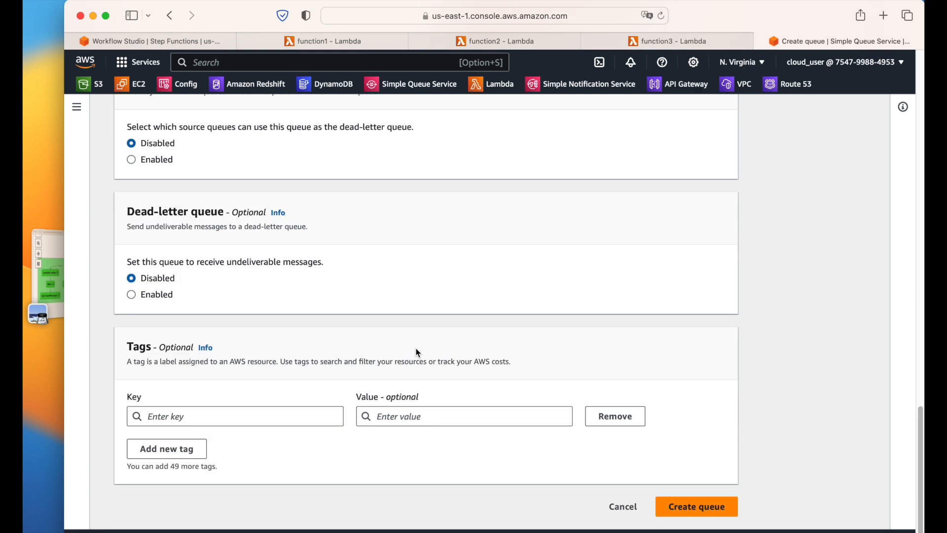
left_click(671, 504)
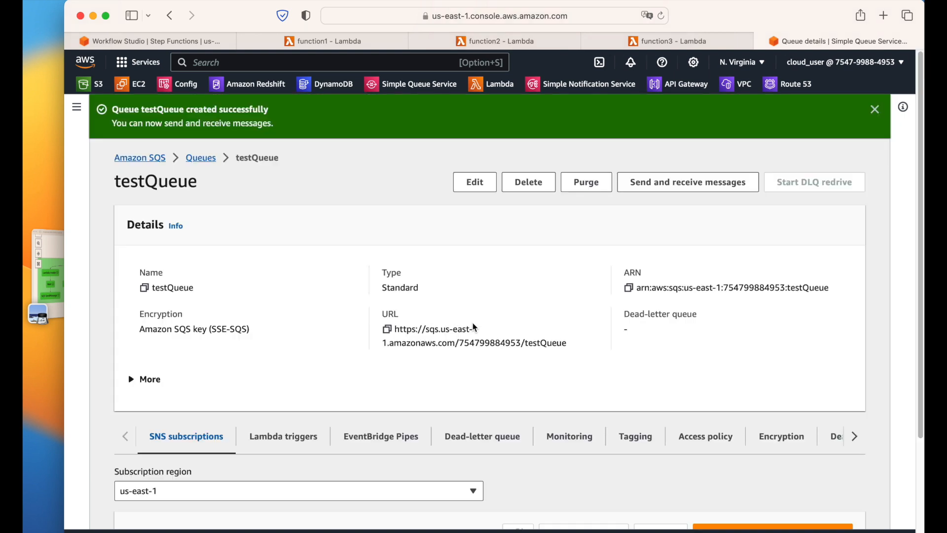
left_click(347, 60)
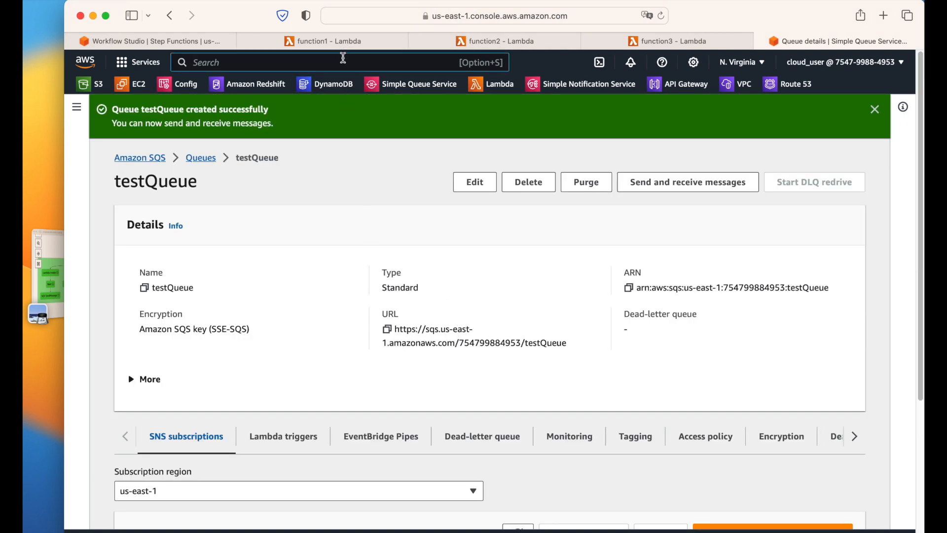
type("sns")
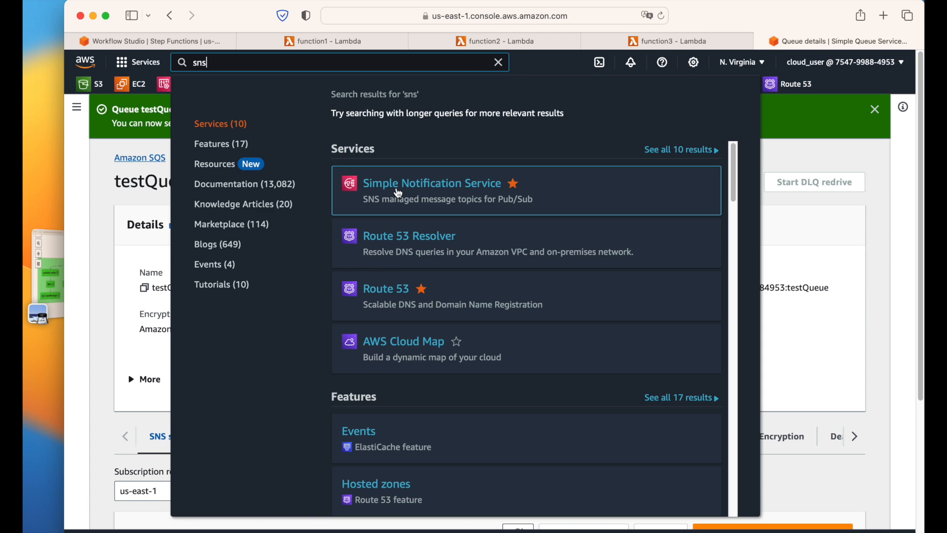
Step: Open Simple Notification Service in a new tab
left_click(399, 192, "super")
left_click(790, 216)
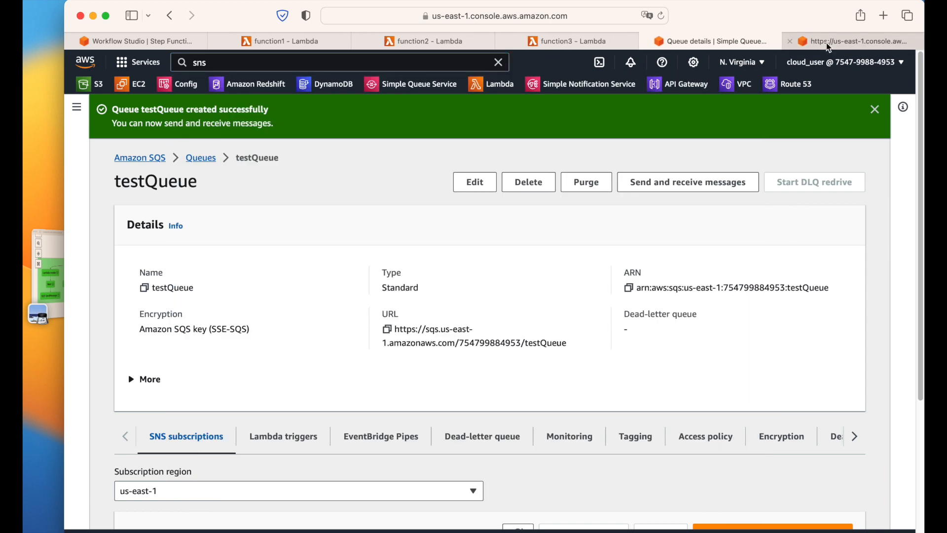
left_click(827, 43)
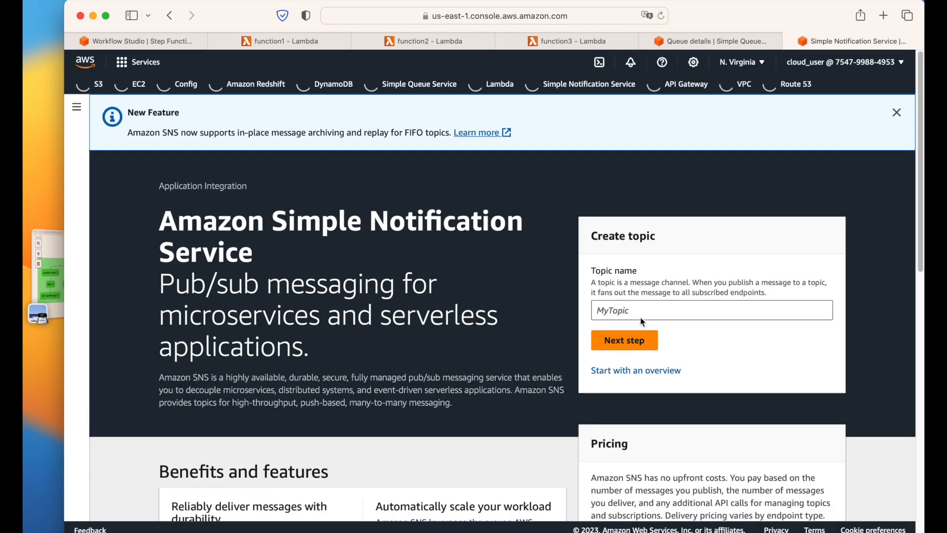
Step: Create standard topic testTopic and bring up the Step Functions reference screenshot
left_click(640, 315)
type("testTopic")
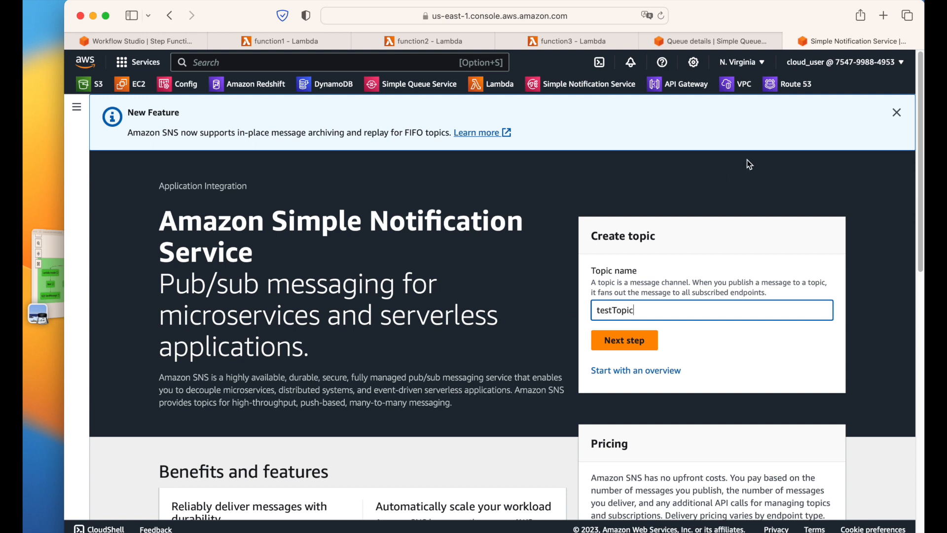
left_click(897, 112)
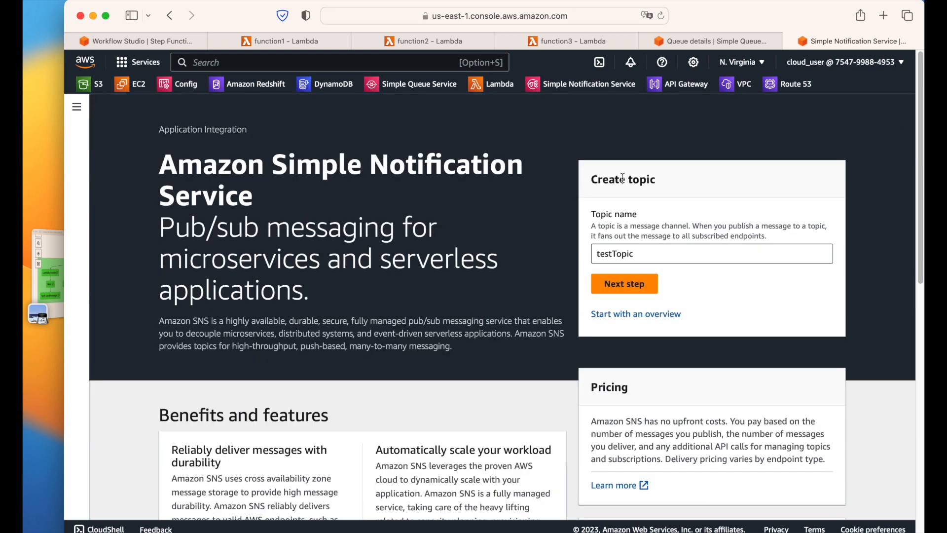
left_click(626, 291)
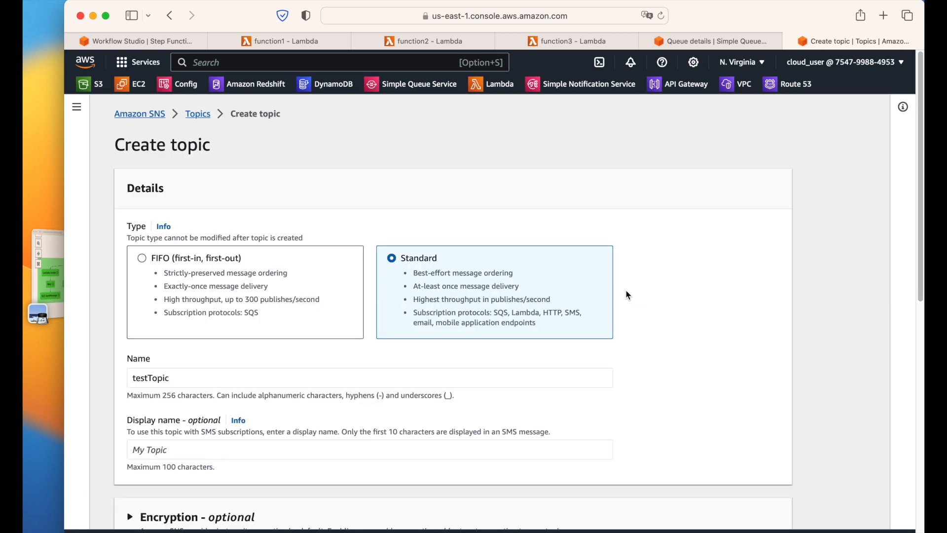
scroll(619, 325, "down", 10)
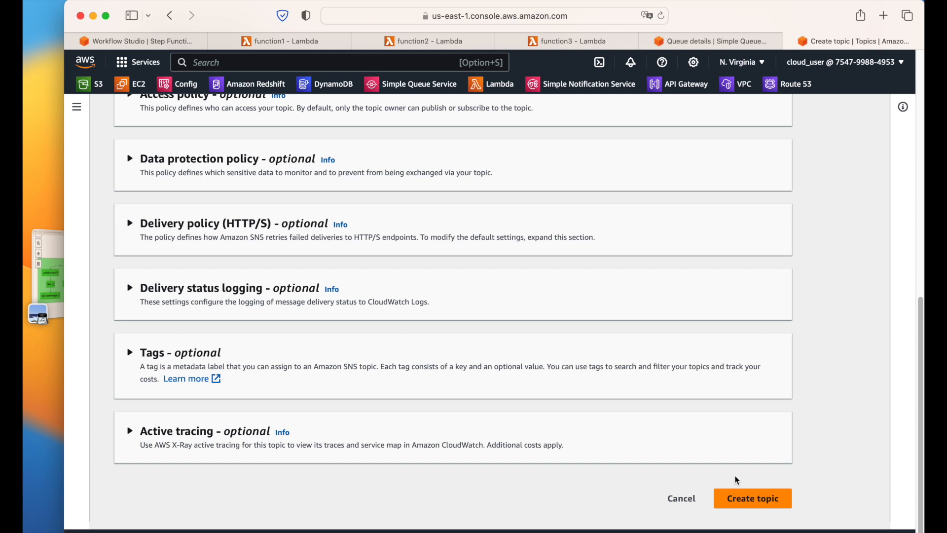
left_click(744, 494)
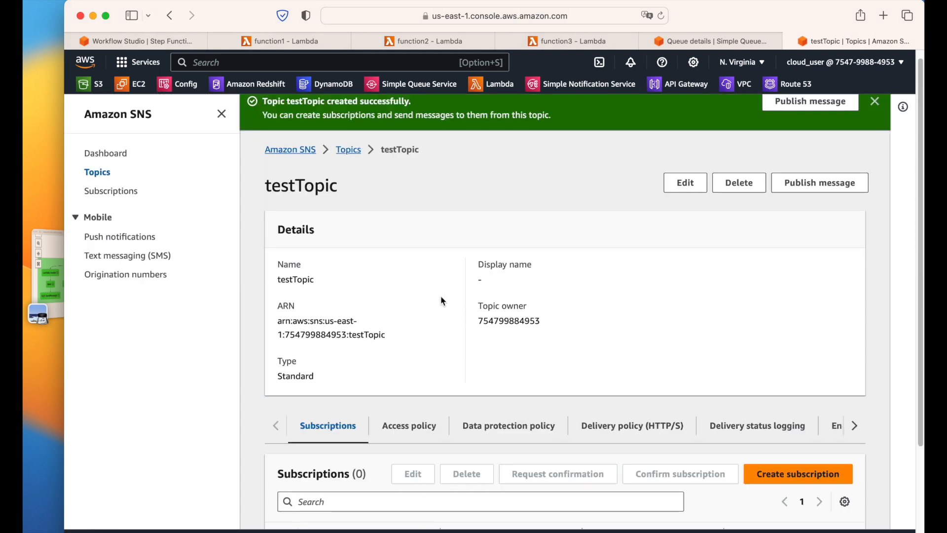
scroll(446, 301, "down", 1)
scroll(446, 298, "down", 3)
scroll(441, 296, "up", 5)
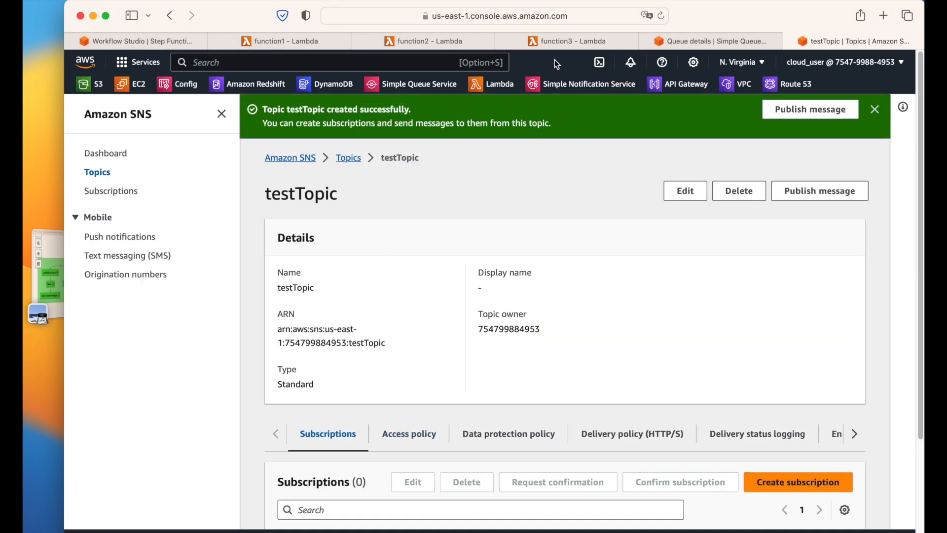
left_click(49, 275)
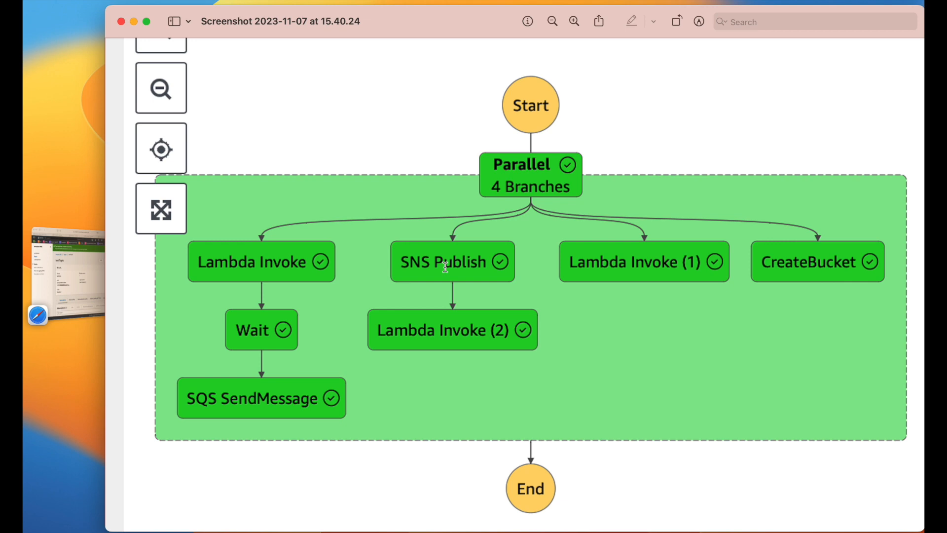
Step: Return to the Workflow Studio designer after checking the reference diagram
left_click(79, 284)
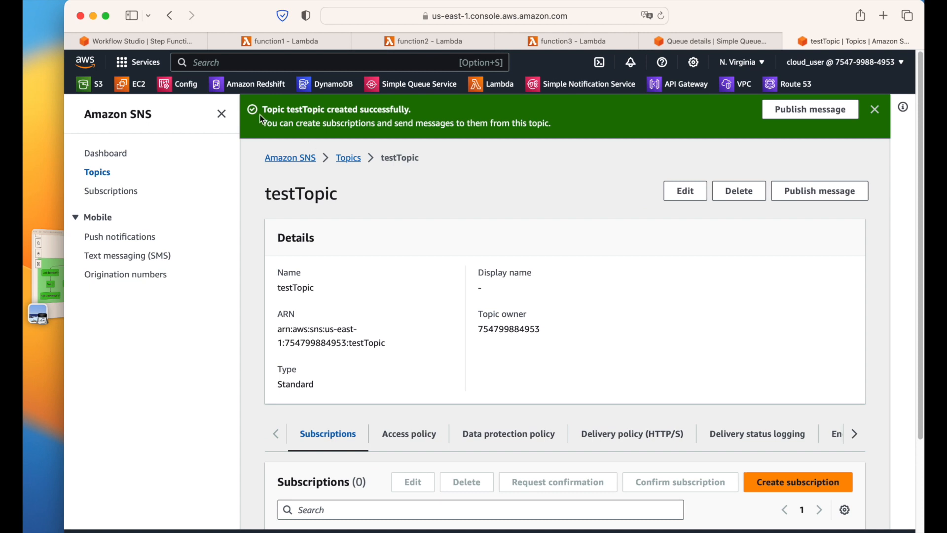
left_click(185, 44)
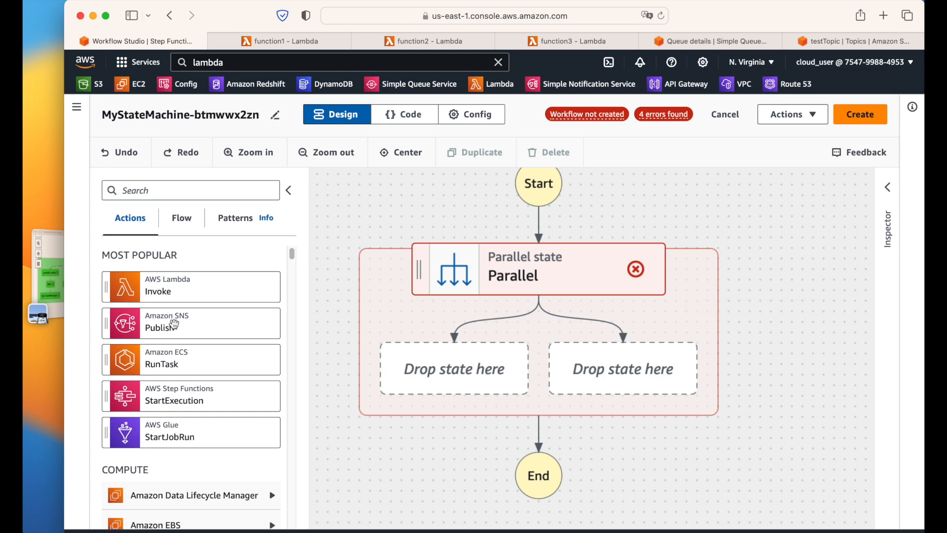
left_click(47, 274)
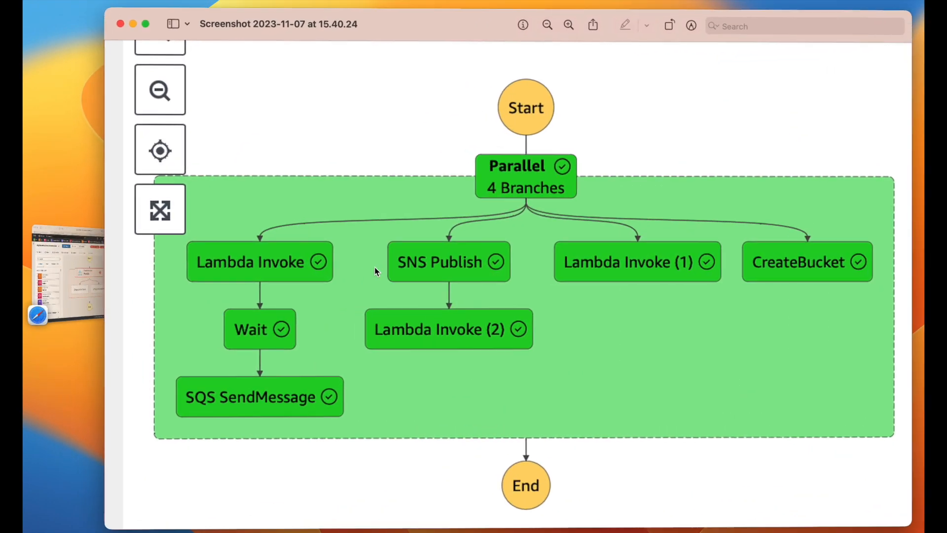
left_click(68, 274)
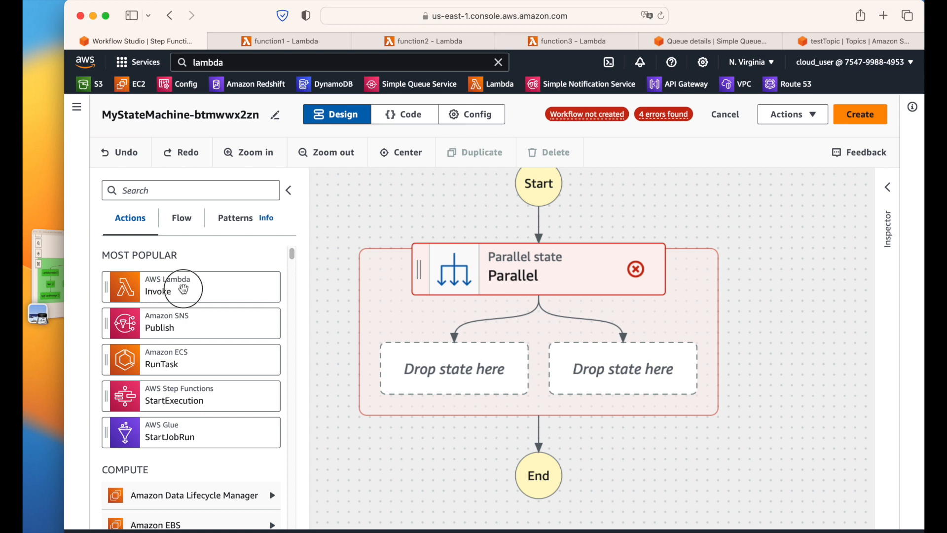
Step: Search the states palette for lambda, then clear the search
left_click(176, 188)
type("lambda")
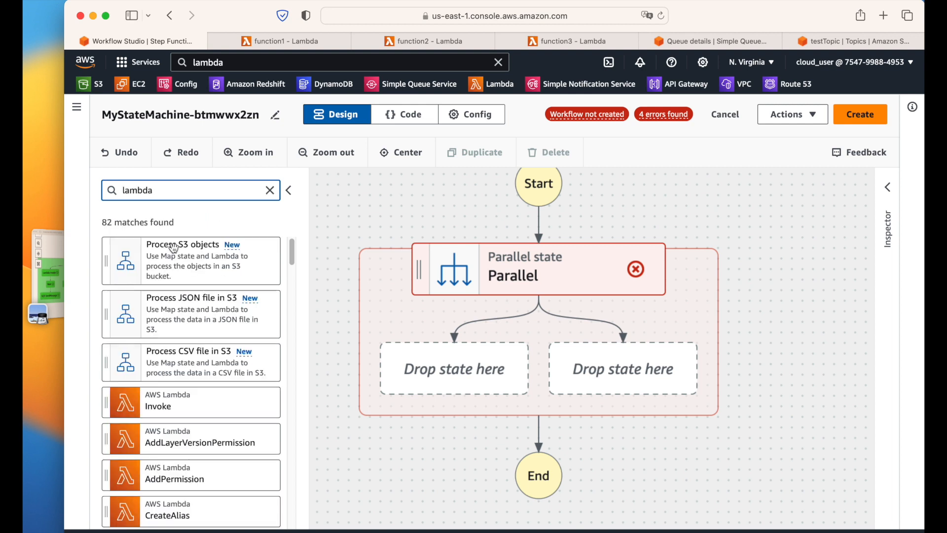
scroll(161, 365, "down", 1)
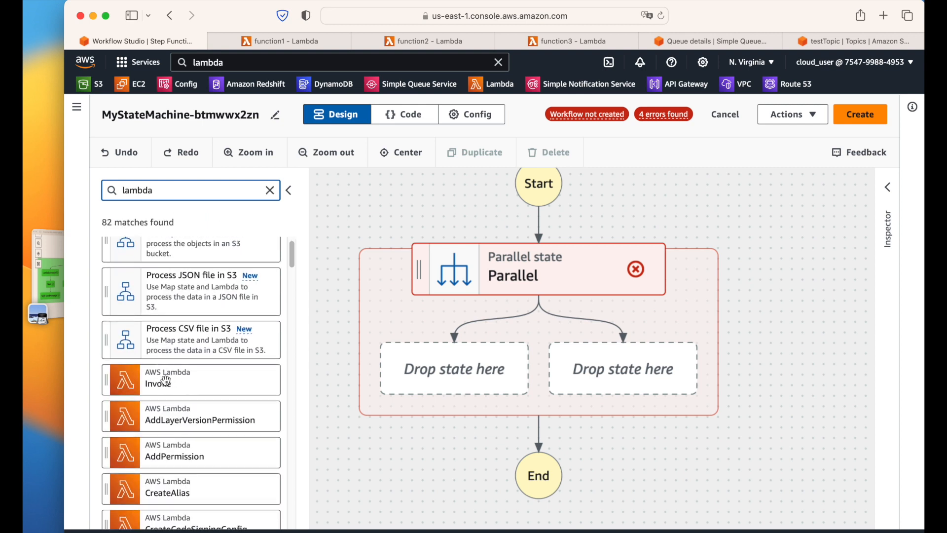
left_click(270, 191)
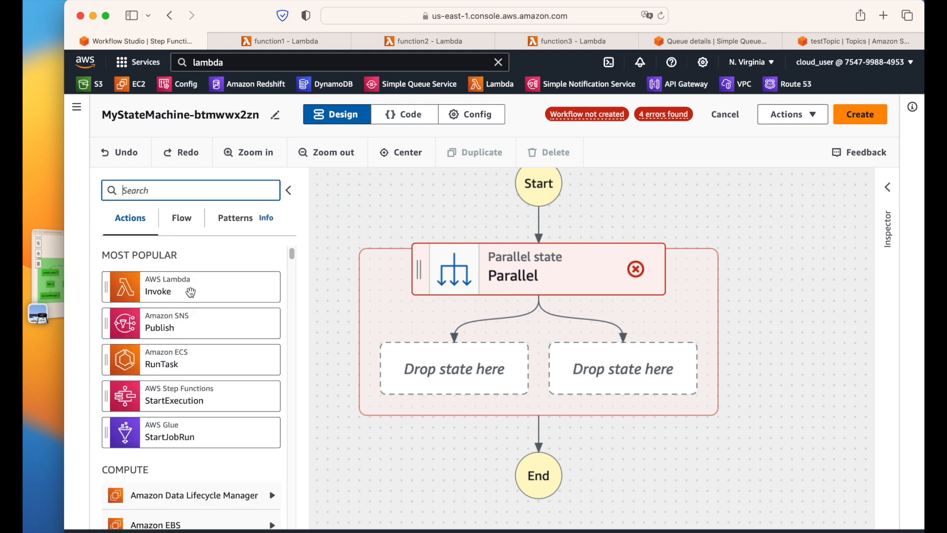
Step: Drop a Lambda Invoke state into the Parallel's first branch and review its Inspector settings
left_click_drag(187, 286, 451, 374)
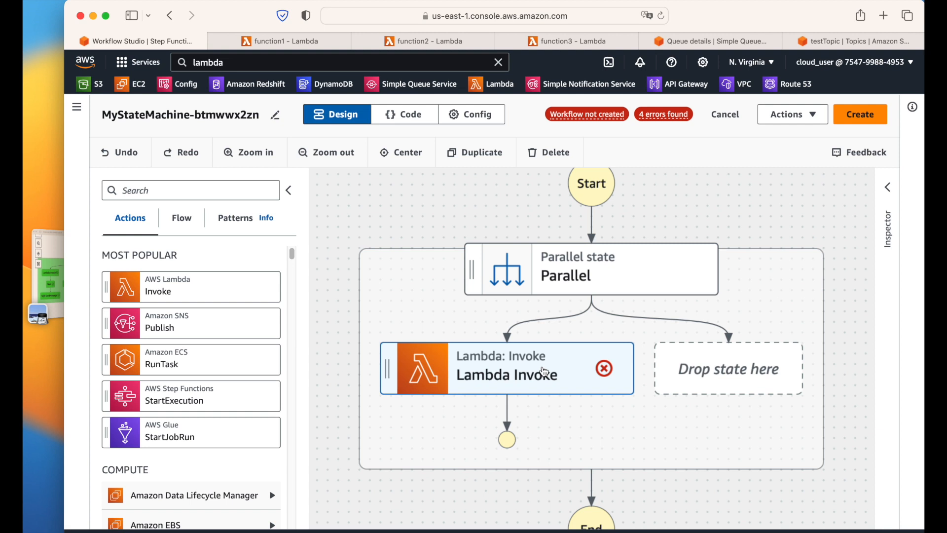
left_click(888, 188)
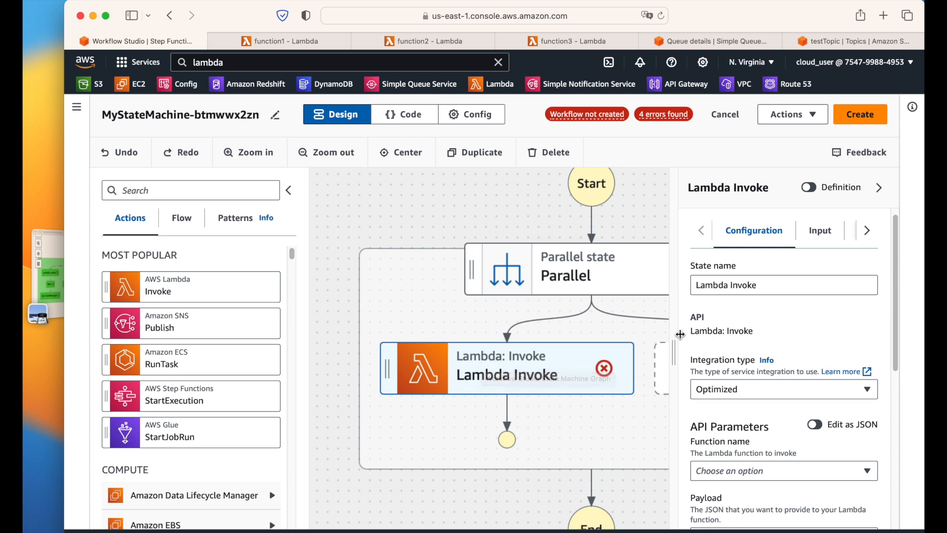
left_click_drag(691, 331, 758, 330)
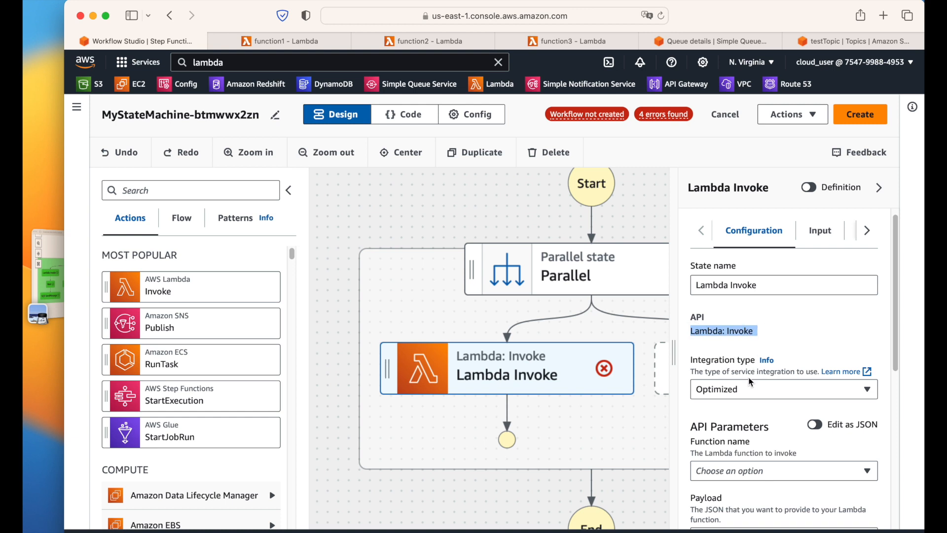
scroll(750, 382, "down", 5)
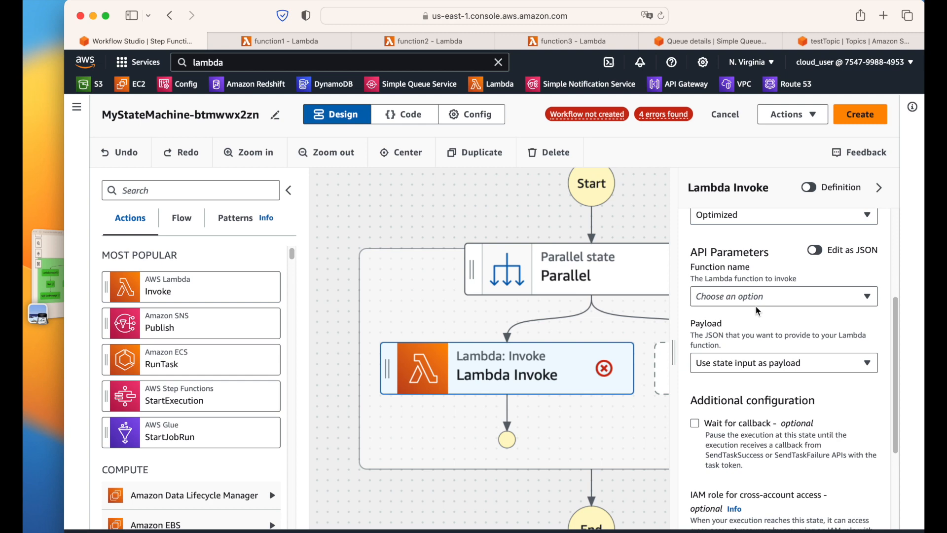
Step: Choose function1:$LATEST as the Lambda Invoke state's function name
left_click(744, 301)
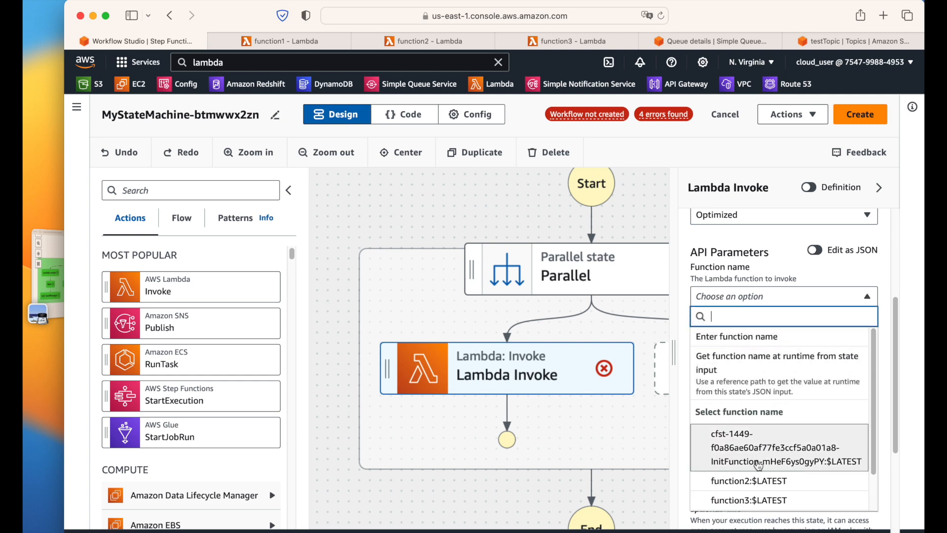
scroll(750, 355, "down", 5)
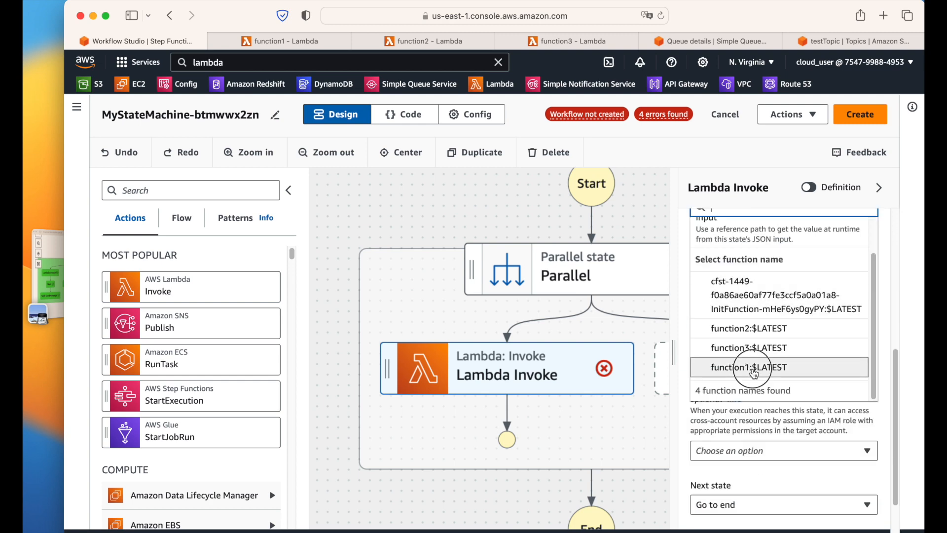
left_click(754, 375)
scroll(817, 434, "down", 1)
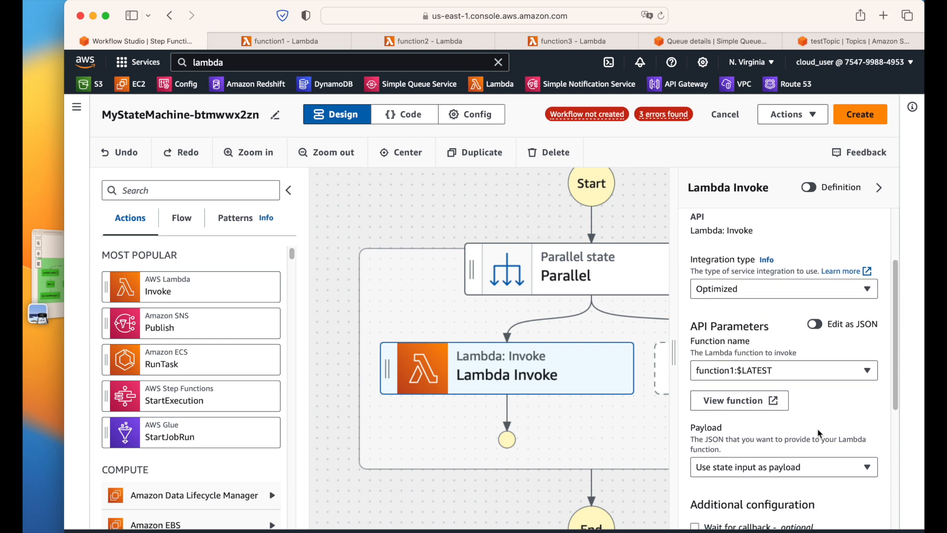
scroll(784, 424, "down", 2)
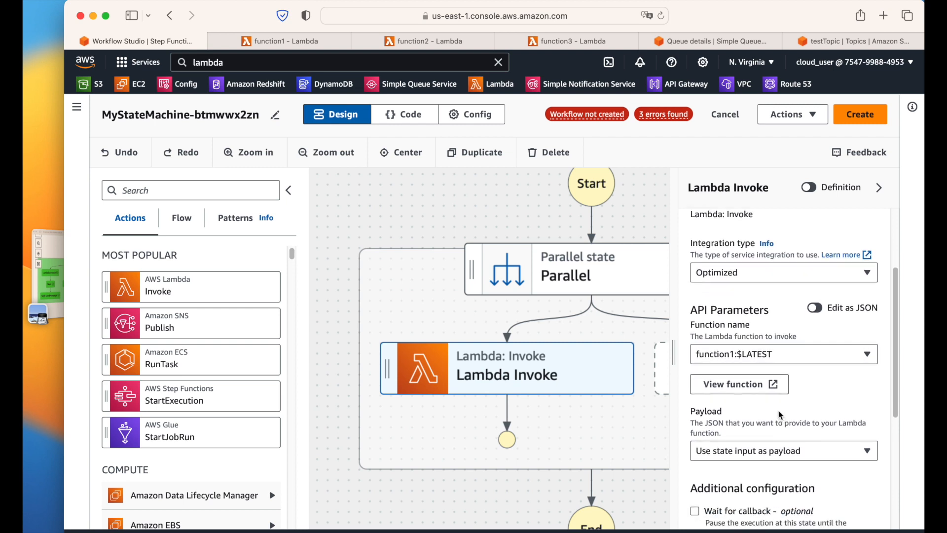
scroll(823, 415, "down", 3)
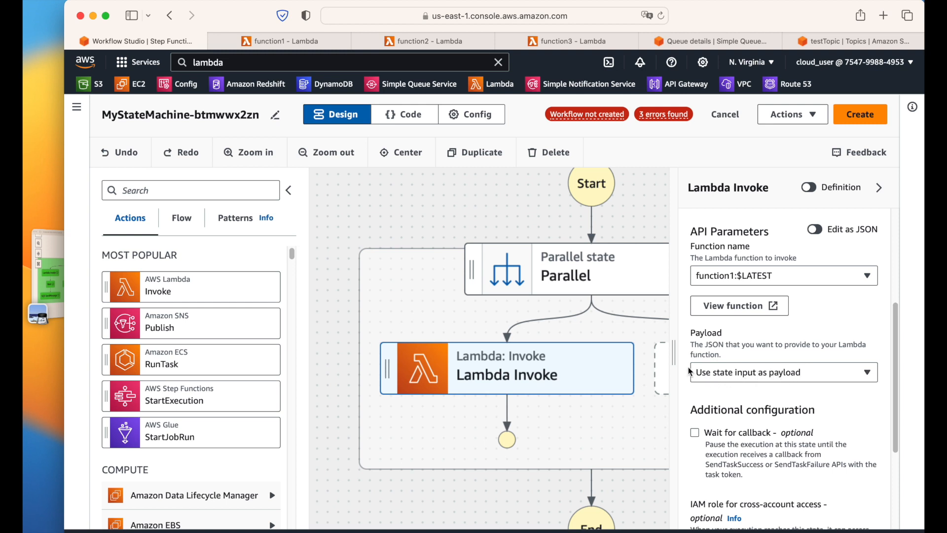
left_click_drag(676, 356, 606, 358)
scroll(746, 379, "up", 5)
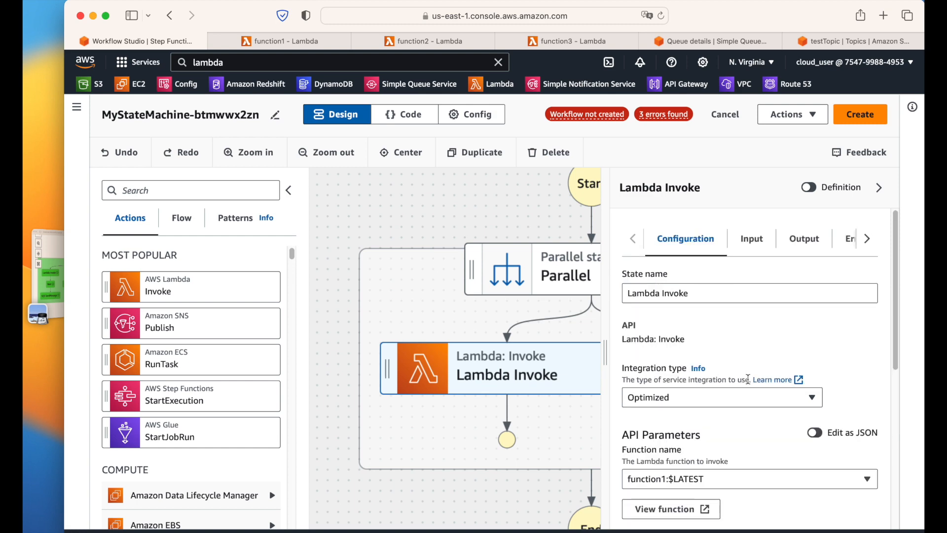
scroll(746, 404, "down", 5)
scroll(747, 417, "up", 3)
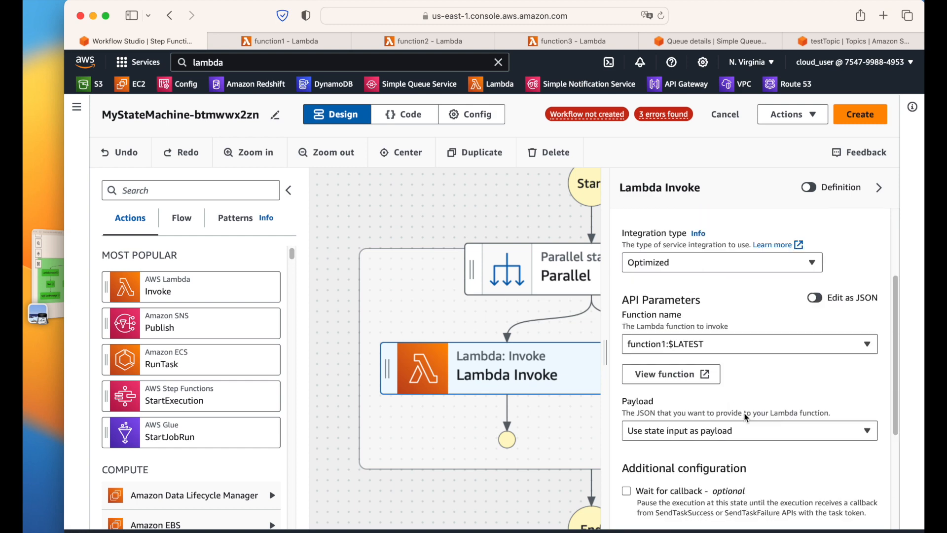
Step: Compare the workflow with the reference diagram of the target workflow
left_click(49, 277)
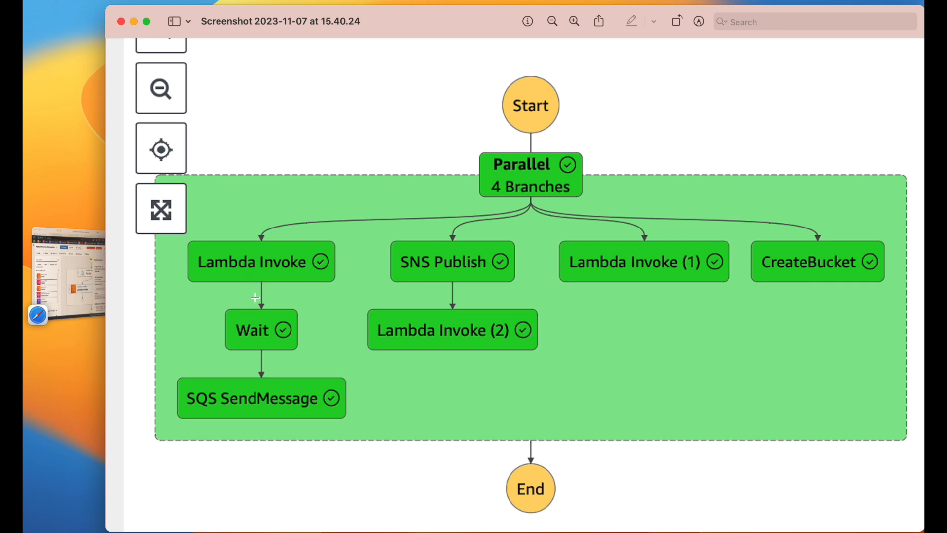
left_click(68, 271)
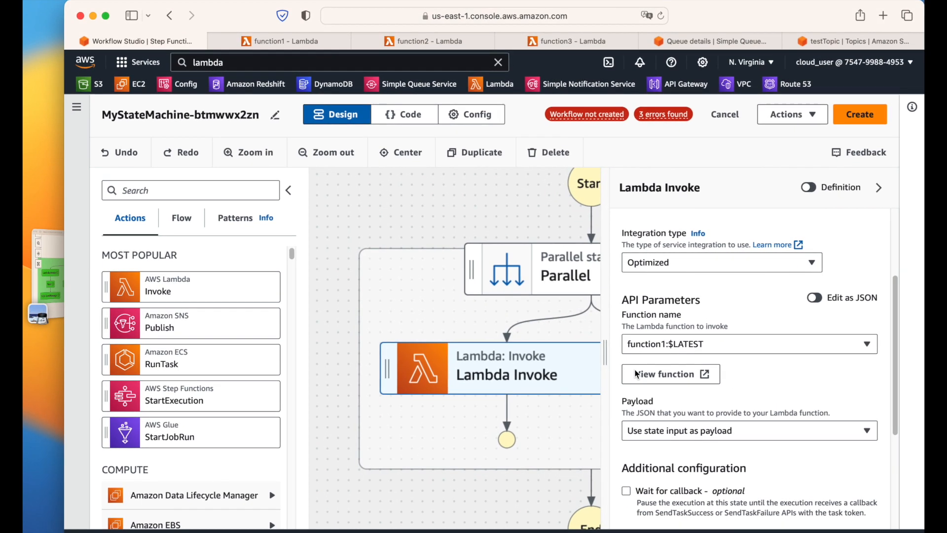
scroll(632, 385, "down", 1)
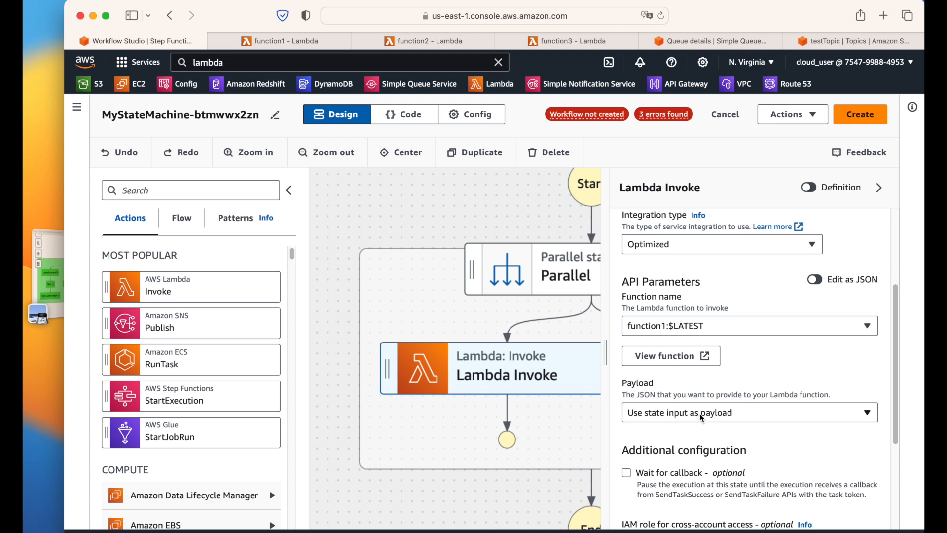
scroll(730, 380, "up", 3)
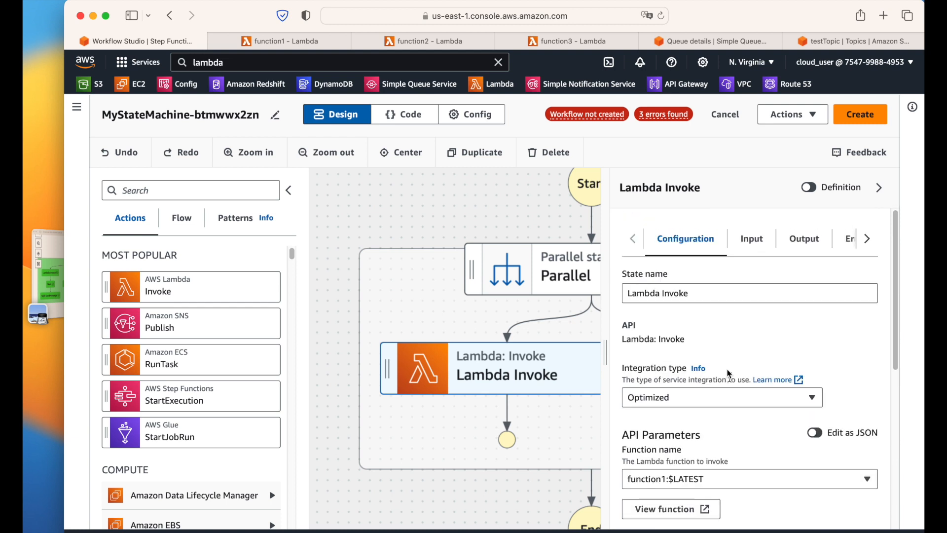
Step: Review the Lambda Invoke Input and Output settings, down to the $.Payload OutputPath filter
left_click(751, 238)
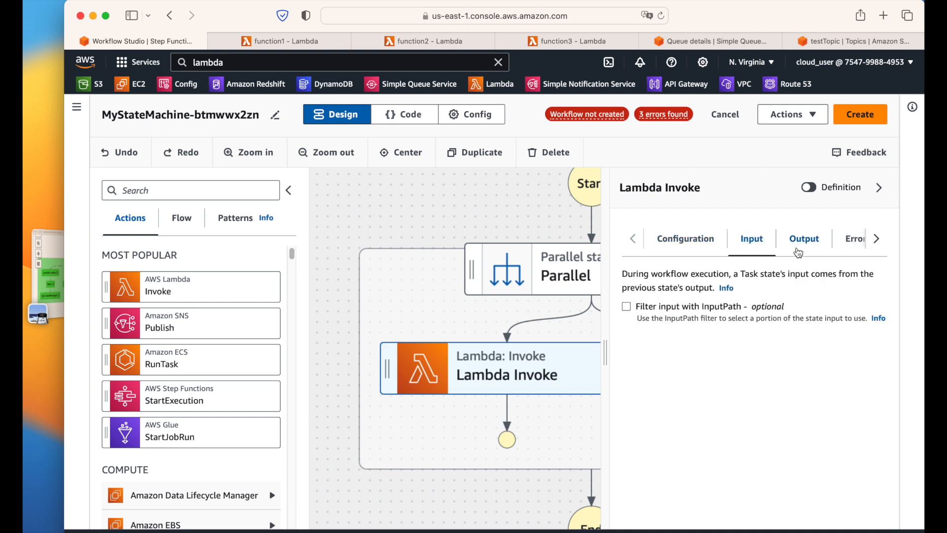
left_click(802, 241)
left_click(746, 246)
left_click(800, 248)
scroll(781, 341, "down", 5)
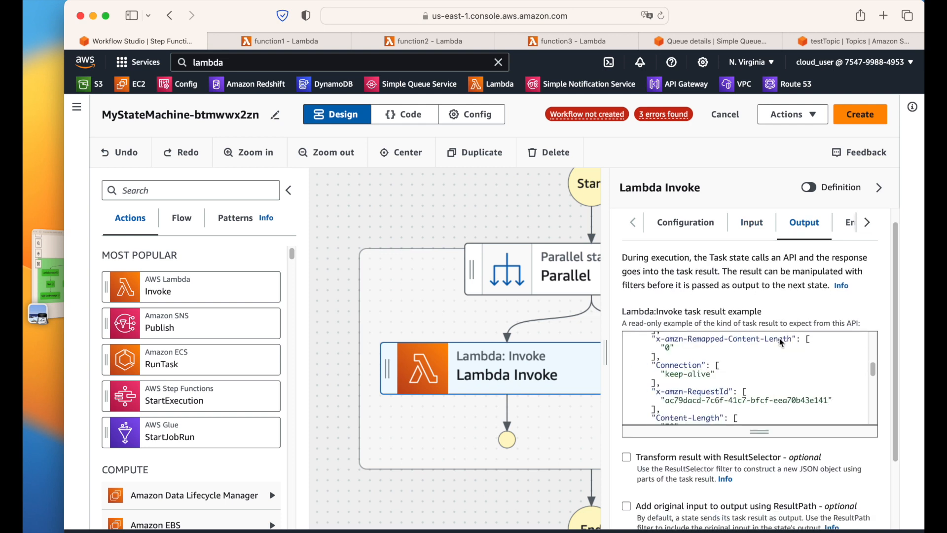
scroll(777, 444, "down", 4)
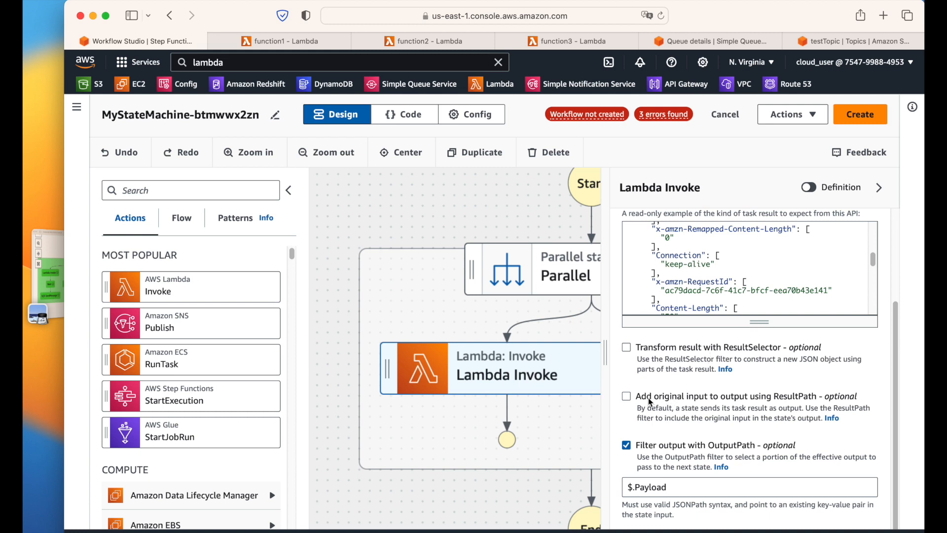
Step: Set ResultPath to 'Discard result and keep original input' and uncheck the OutputPath filter
left_click(626, 396)
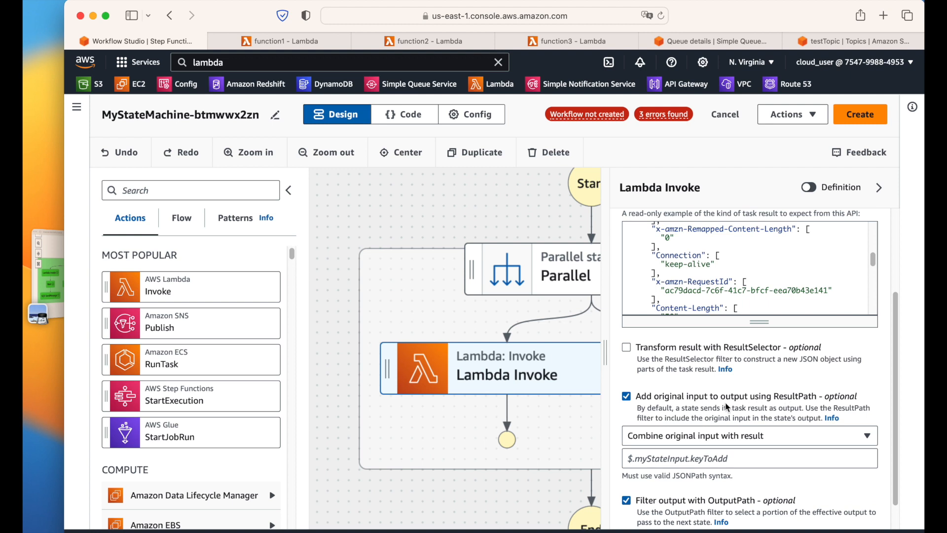
scroll(763, 387, "down", 1)
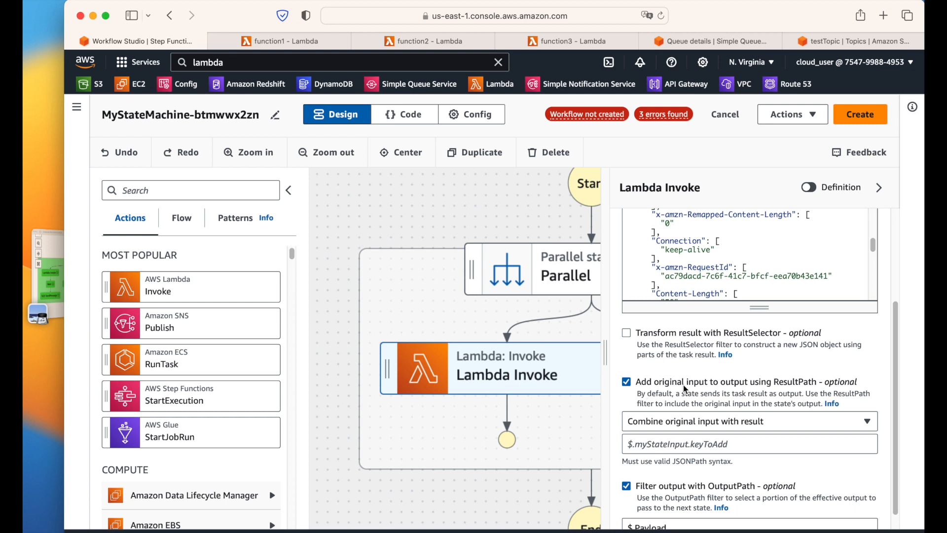
scroll(679, 393, "down", 2)
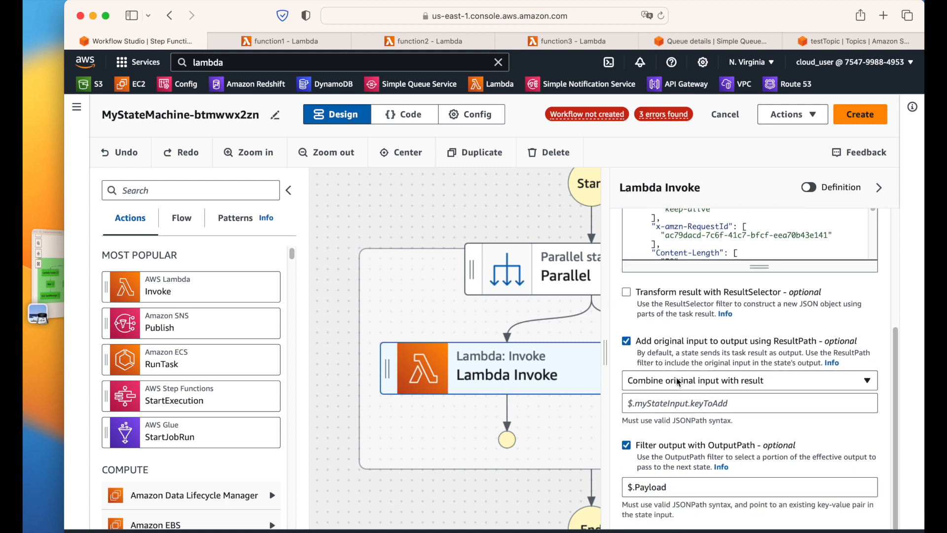
left_click(679, 381)
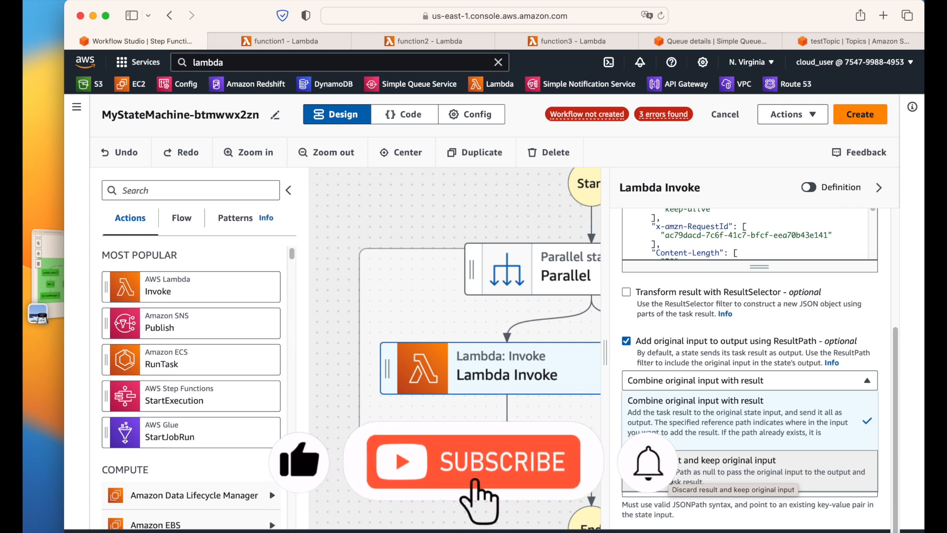
left_click(725, 471)
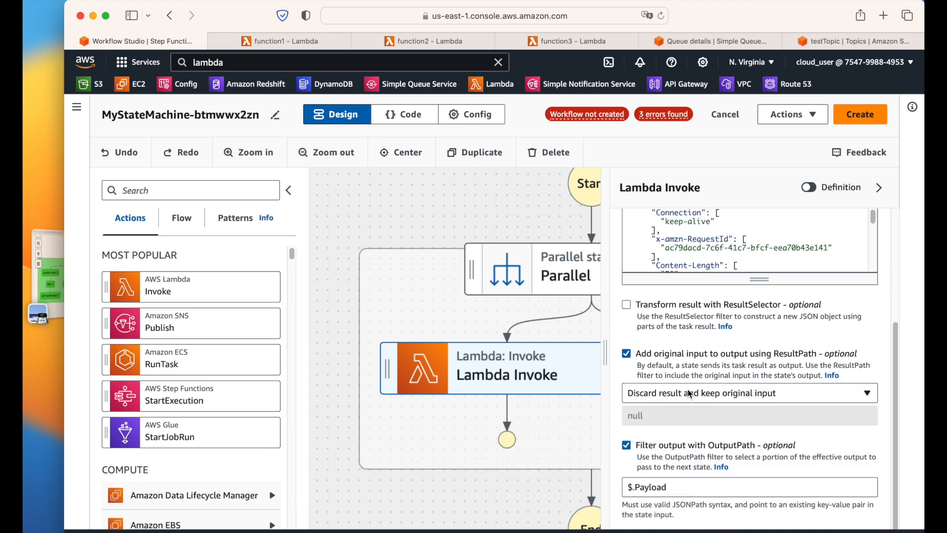
left_click(627, 445)
Step: Narrow the settings panel and pan the canvas to show the Parallel branches
scroll(764, 494, "up", 1)
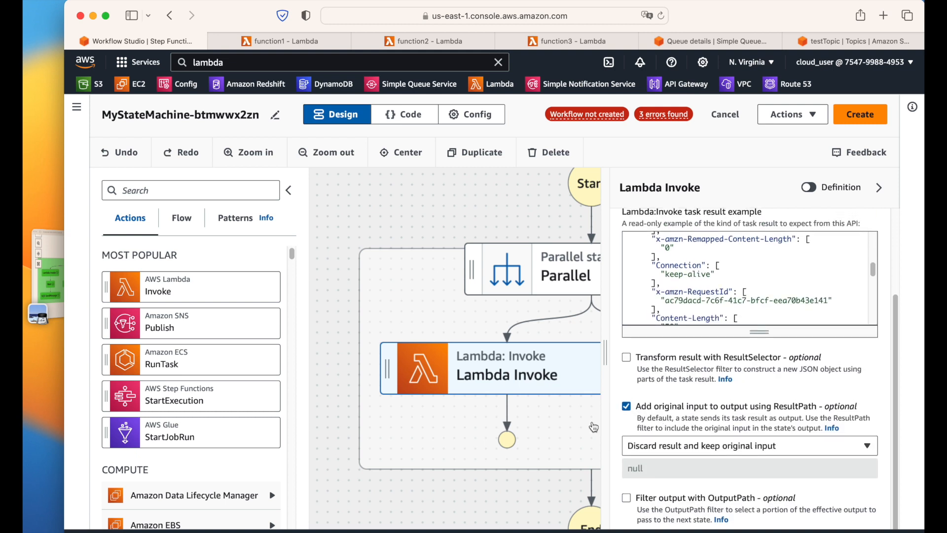
left_click_drag(605, 355, 736, 349)
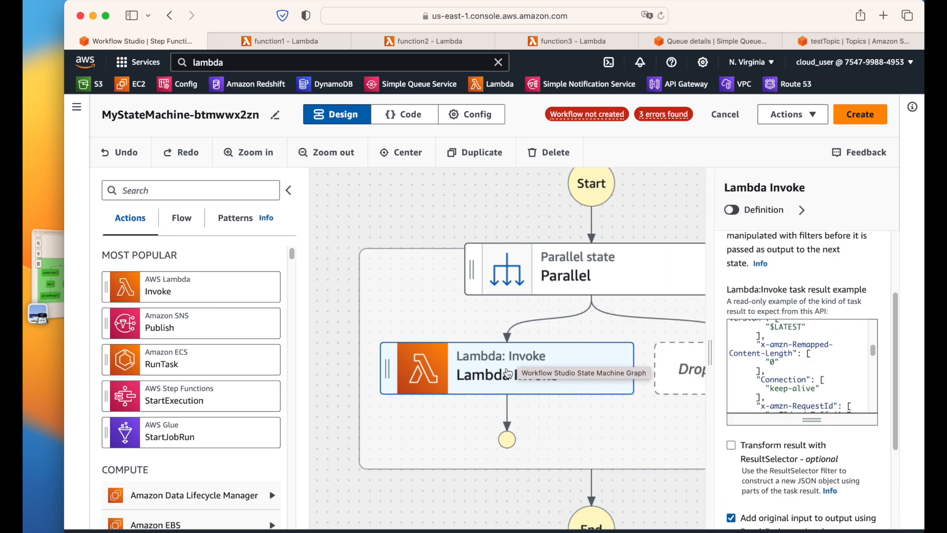
left_click_drag(710, 358, 568, 349)
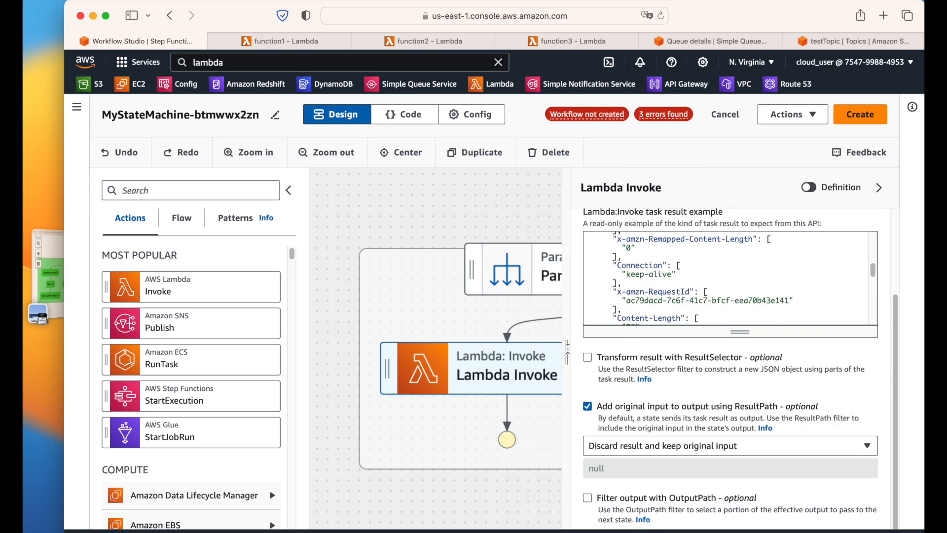
scroll(715, 375, "up", 3)
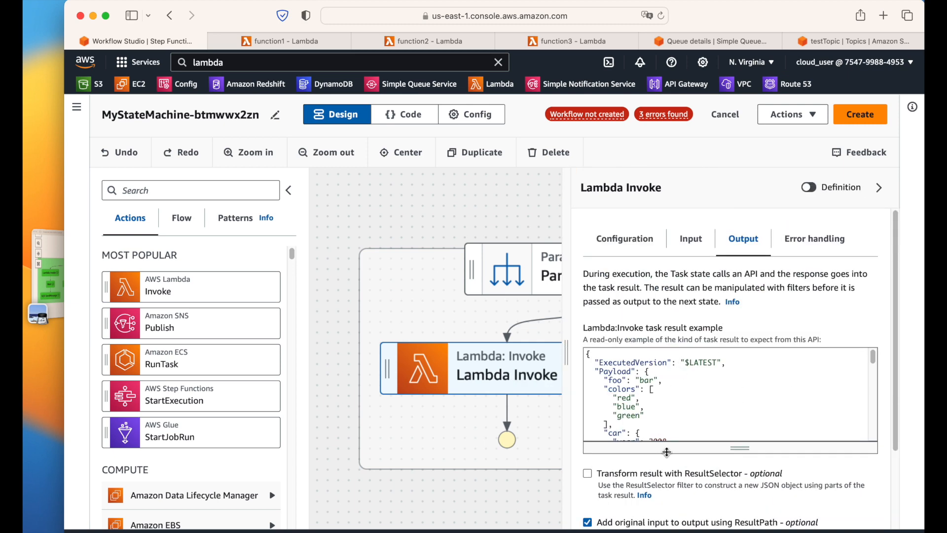
scroll(660, 451, "down", 3)
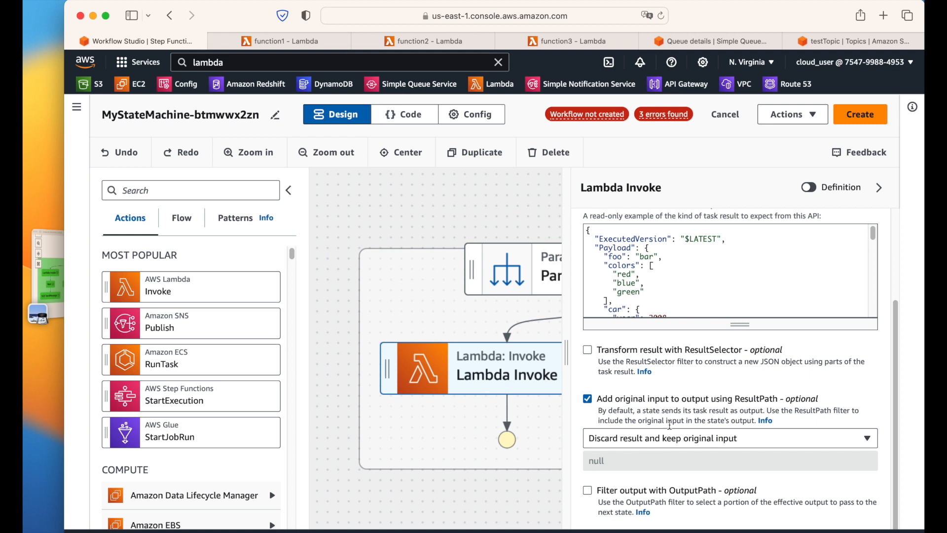
left_click_drag(569, 352, 683, 345)
left_click_drag(414, 231, 329, 212)
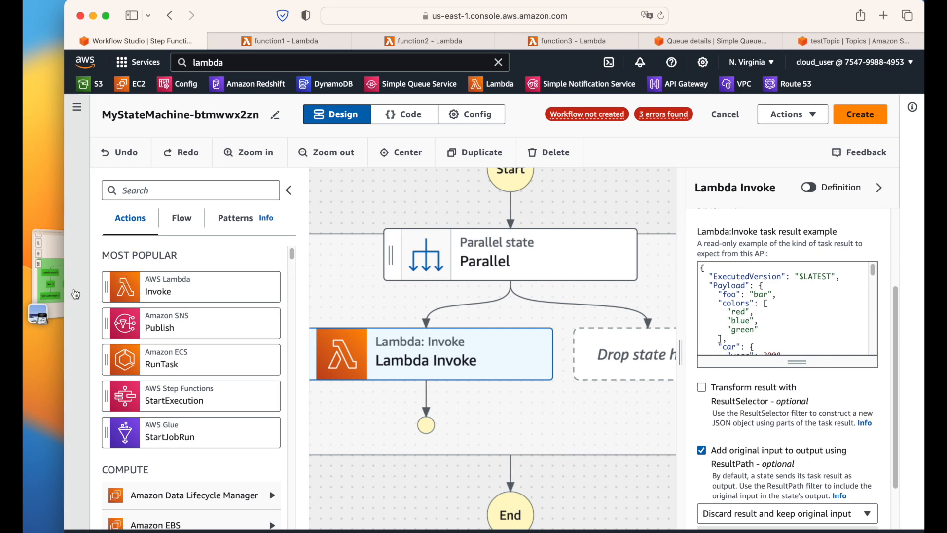
Step: Check the reference diagram, then place a Wait state below Lambda Invoke
left_click(49, 269)
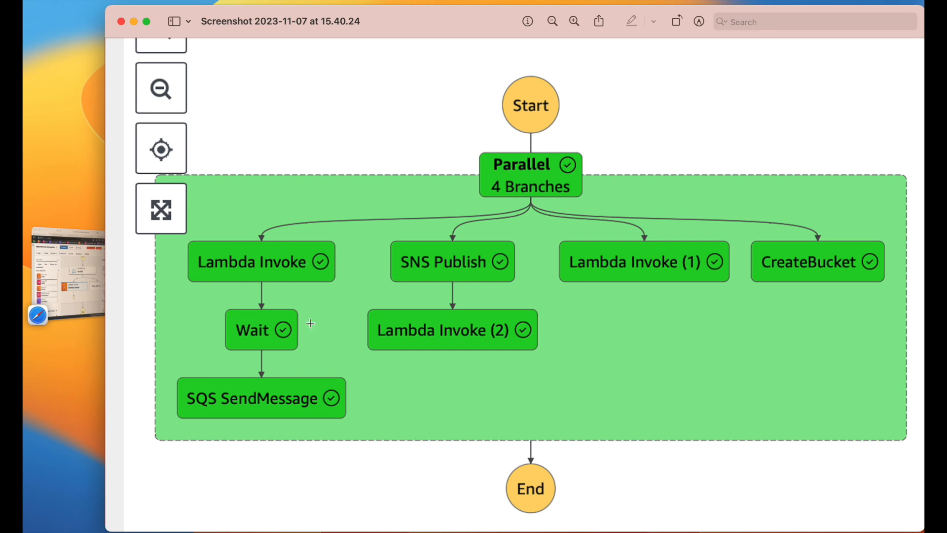
left_click(71, 273)
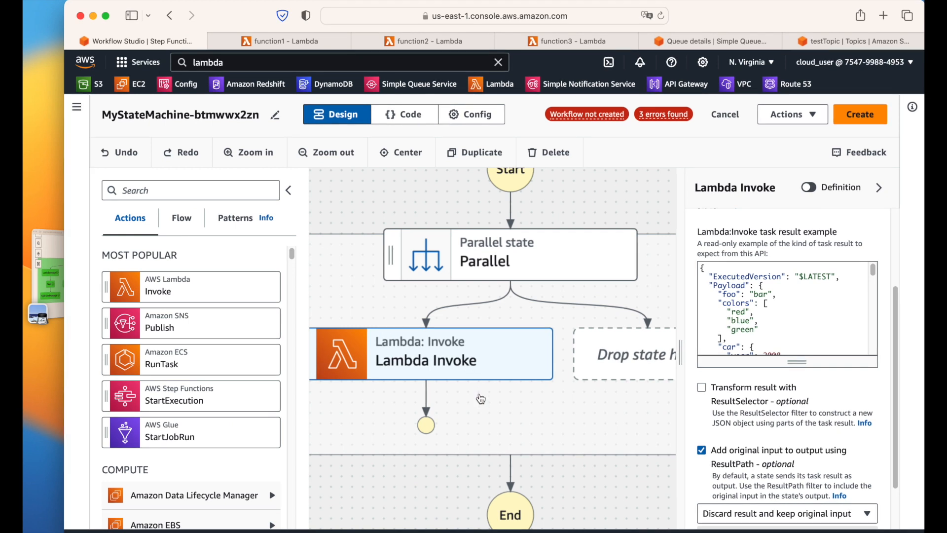
left_click(461, 473)
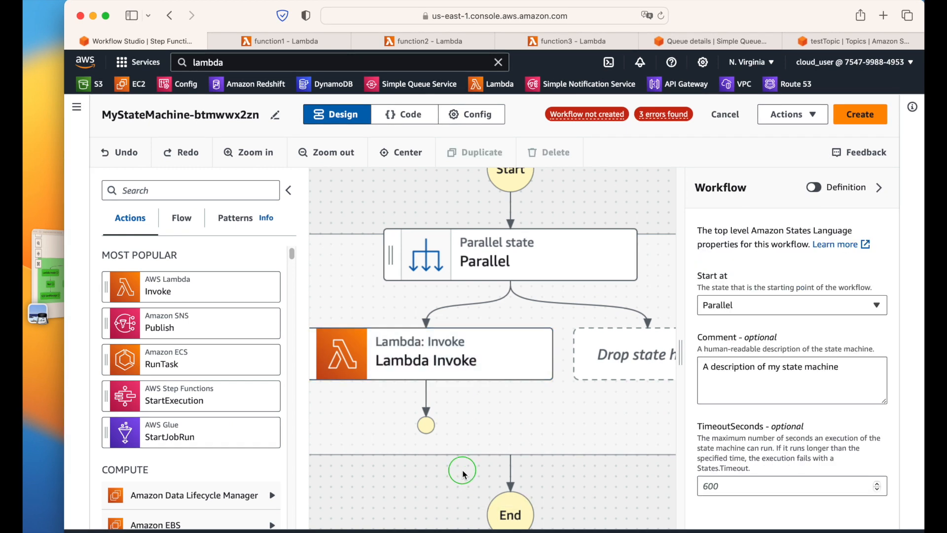
left_click(172, 225)
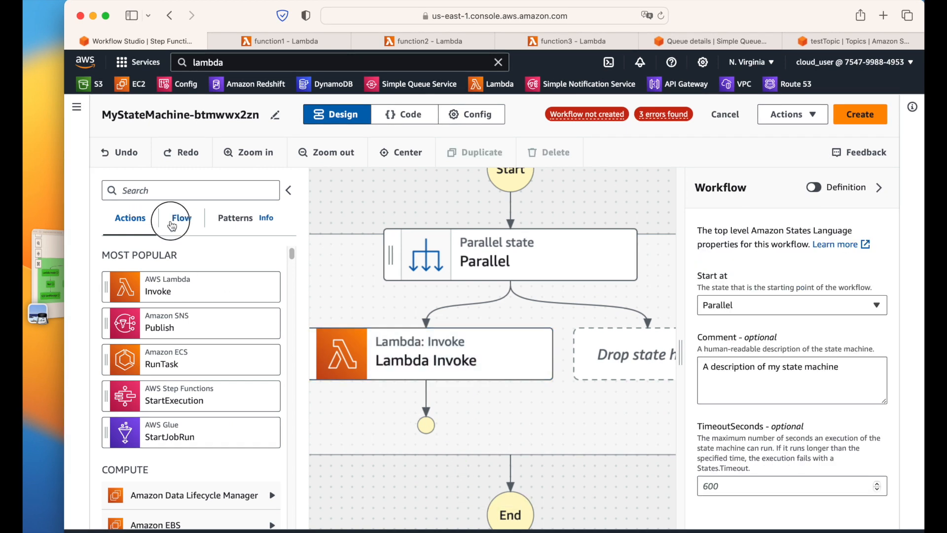
left_click(172, 429)
left_click_drag(172, 428, 437, 405)
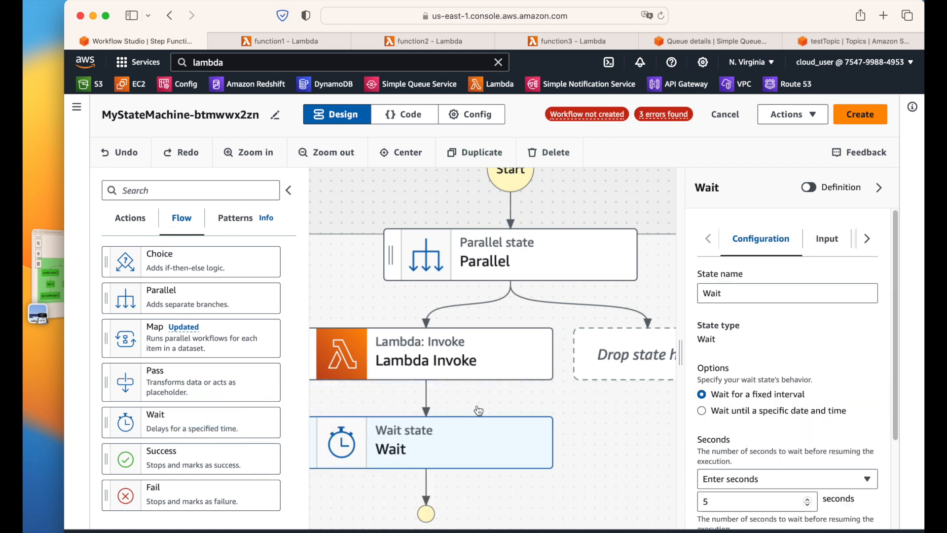
Step: Keep the Wait state at a fixed 5 seconds and recheck the reference screenshot
left_click_drag(605, 484, 607, 440)
left_click_drag(596, 188, 608, 132)
left_click_drag(464, 501, 459, 415)
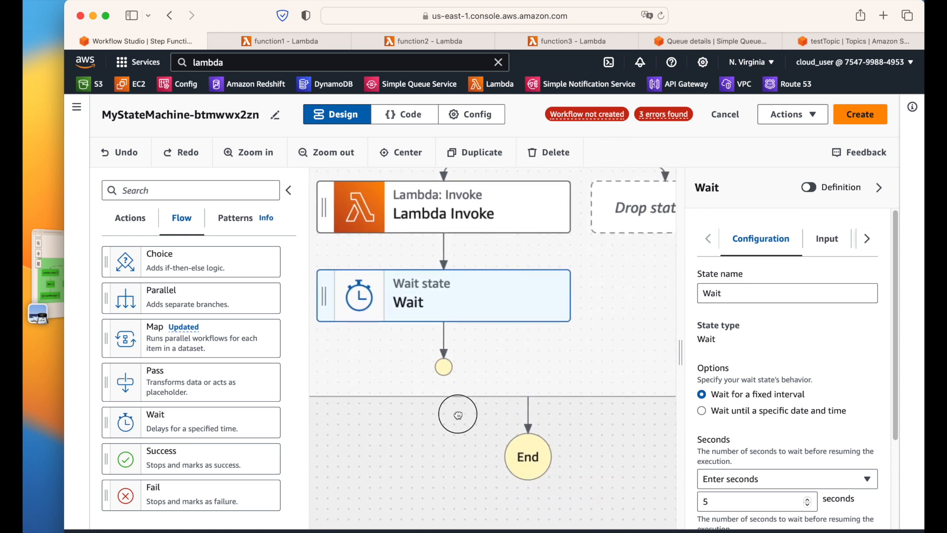
left_click(457, 301)
scroll(782, 365, "down", 3)
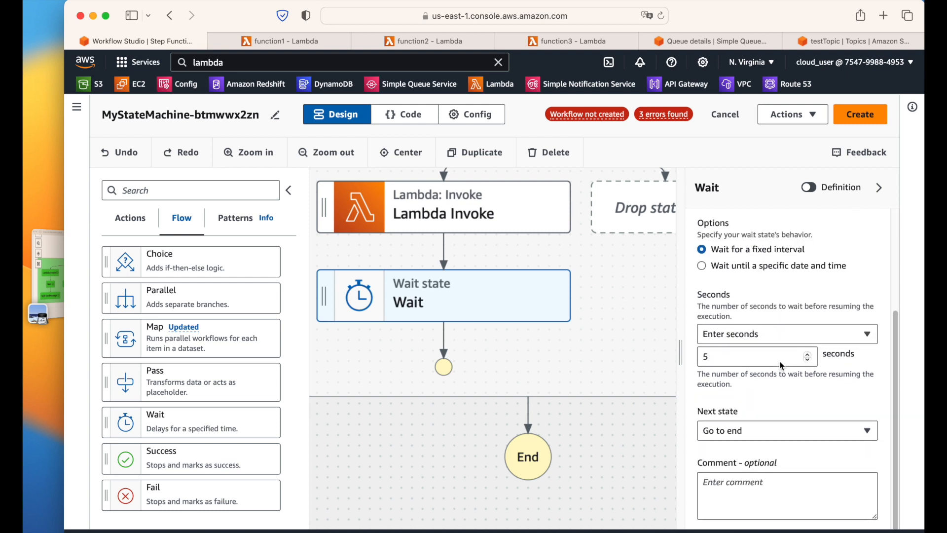
left_click(727, 336)
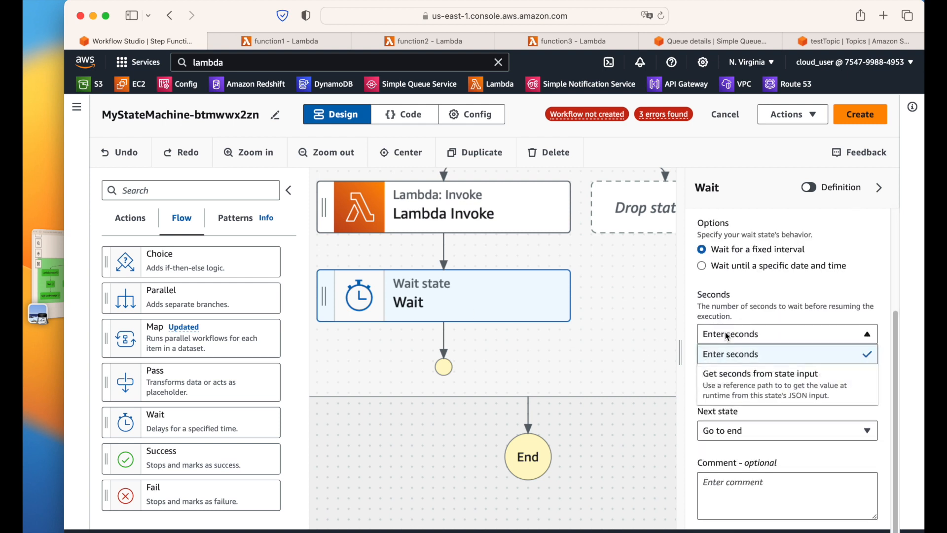
left_click(724, 350)
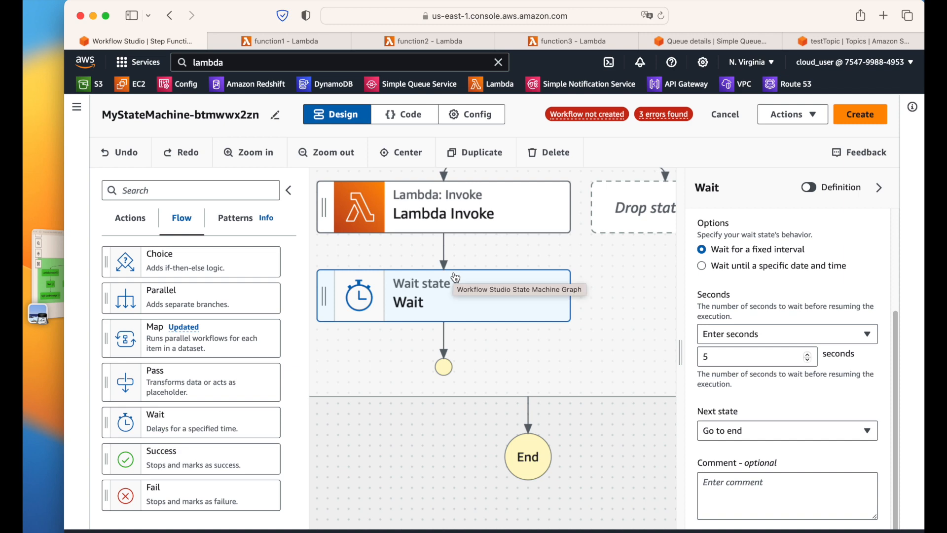
left_click(68, 284)
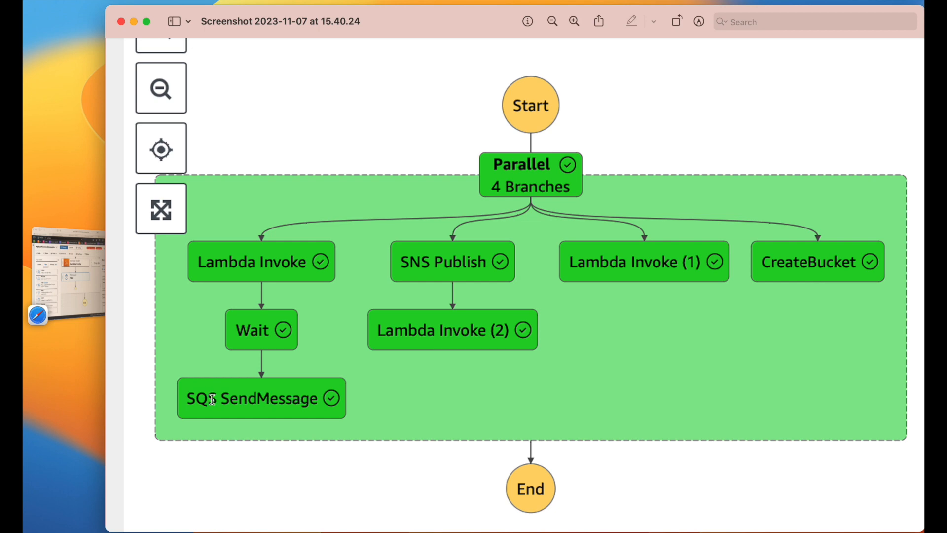
Step: Search the actions for 'sqs' and drop SQS SendMessage below the Wait state
left_click(71, 286)
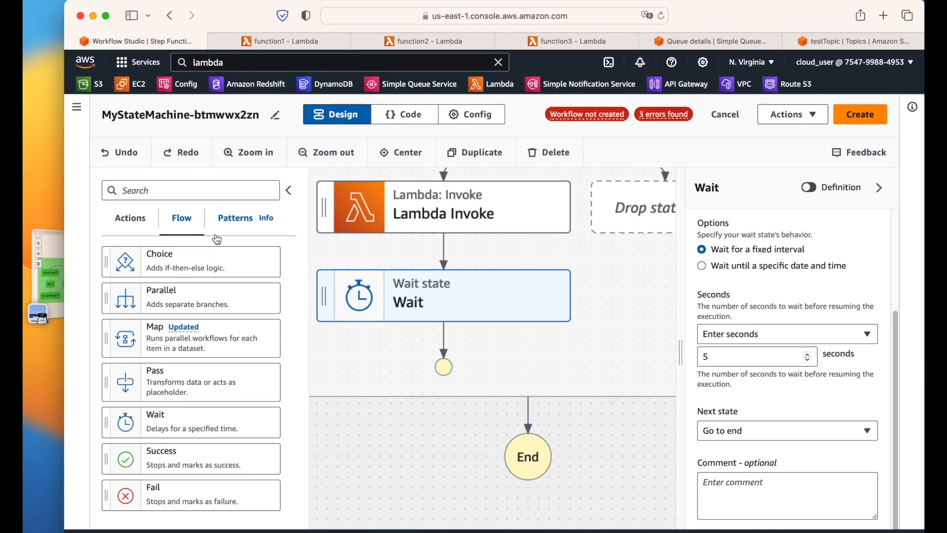
left_click(131, 223)
left_click(207, 189)
type("sqs")
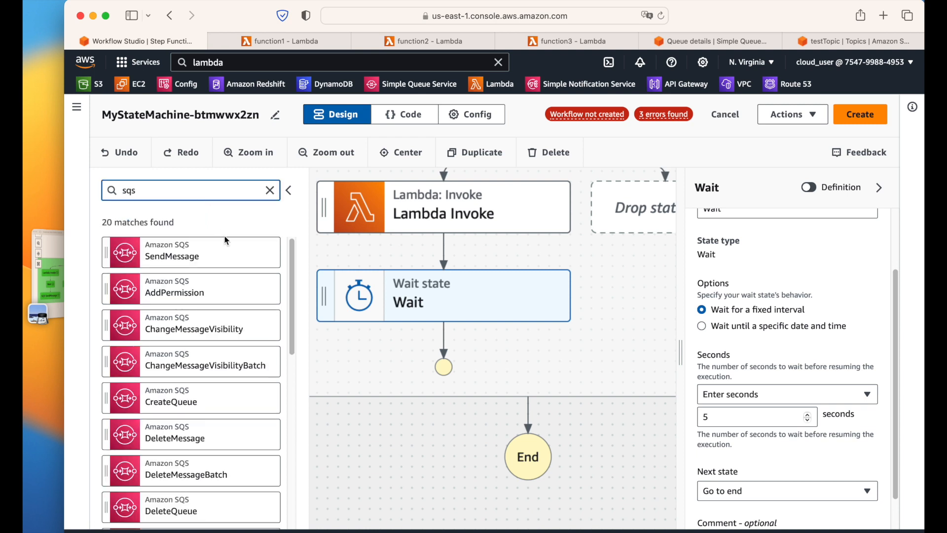
left_click_drag(178, 257, 451, 350)
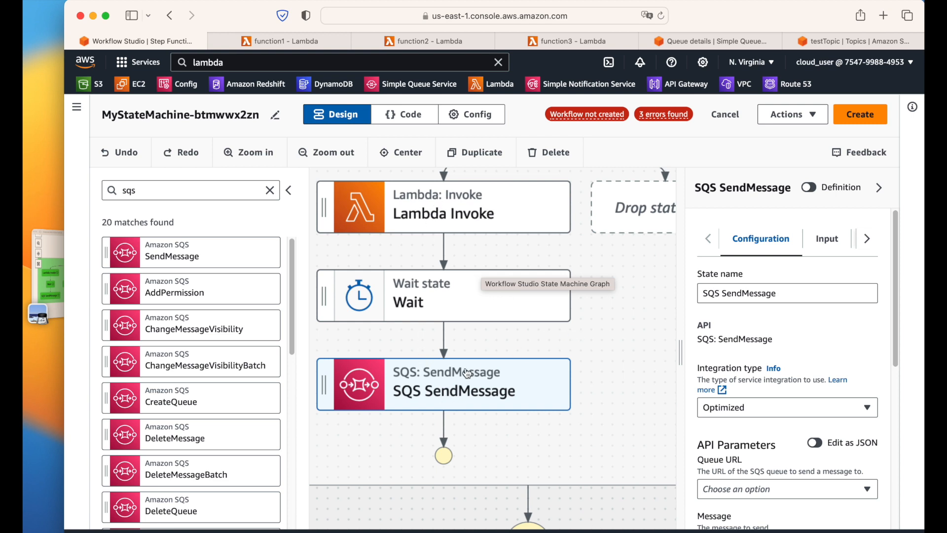
Step: Set the SendMessage Queue URL to testQueue and review its Input and Output settings
left_click_drag(681, 353, 551, 353)
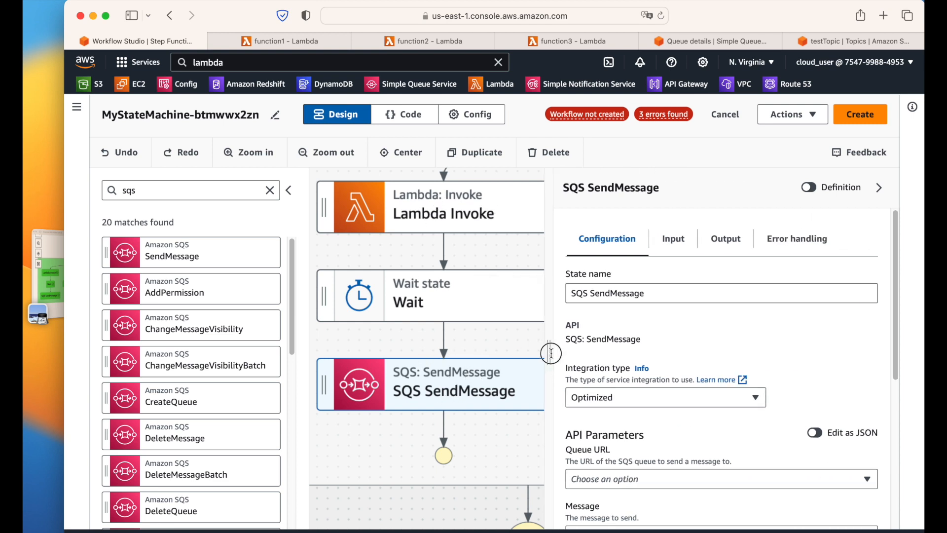
scroll(746, 345, "down", 5)
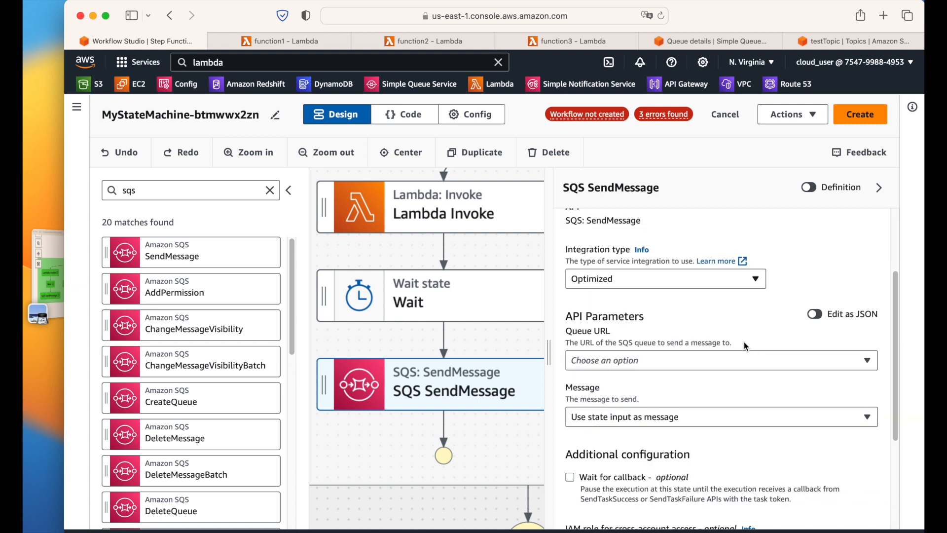
scroll(697, 372, "down", 1)
left_click(623, 352)
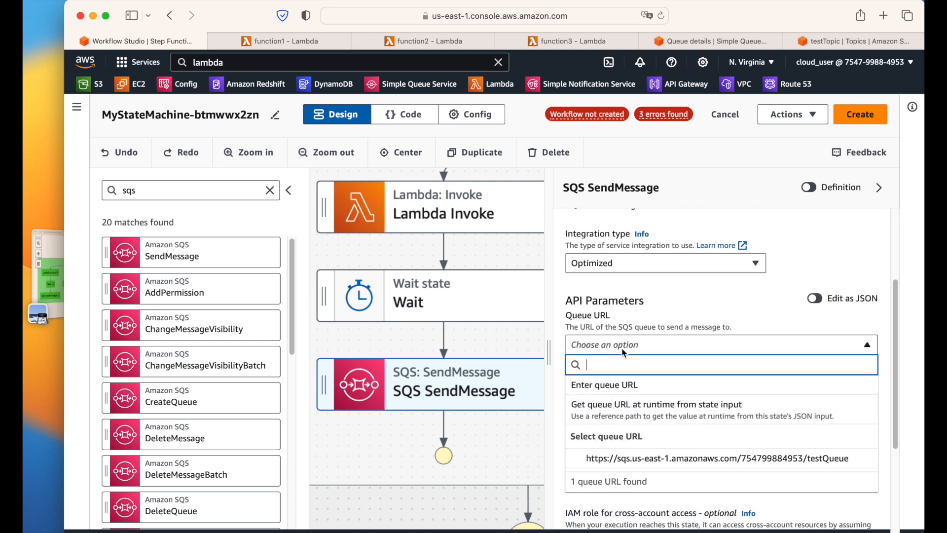
left_click(636, 458)
scroll(602, 365, "down", 2)
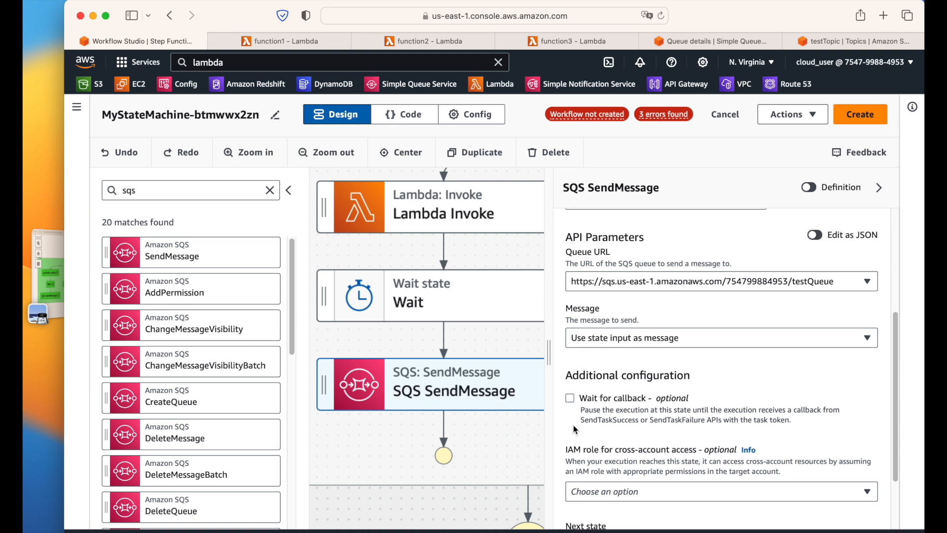
scroll(740, 383, "up", 4)
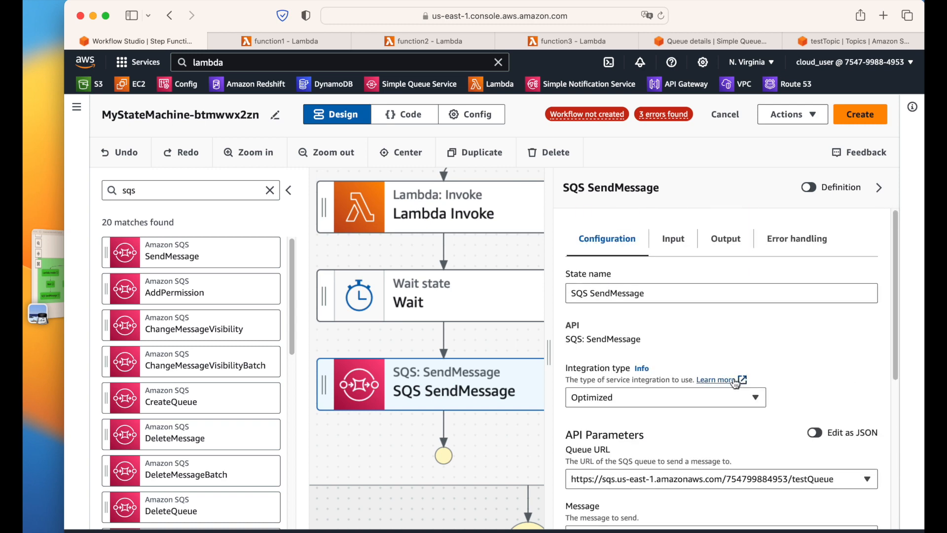
left_click(679, 248)
left_click(726, 249)
left_click(609, 245)
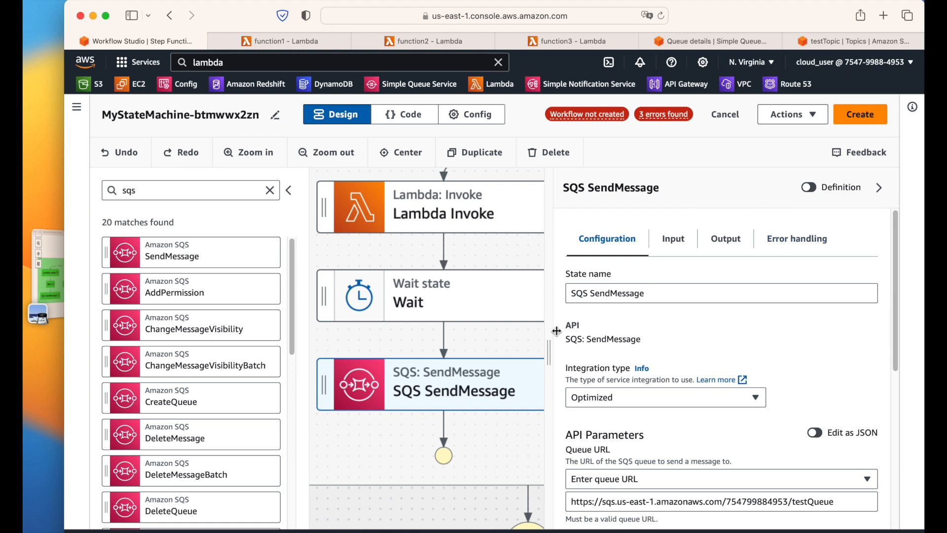
Step: Collapse the Inspector and States browser panels and zoom out the diagram
left_click_drag(549, 340, 710, 334)
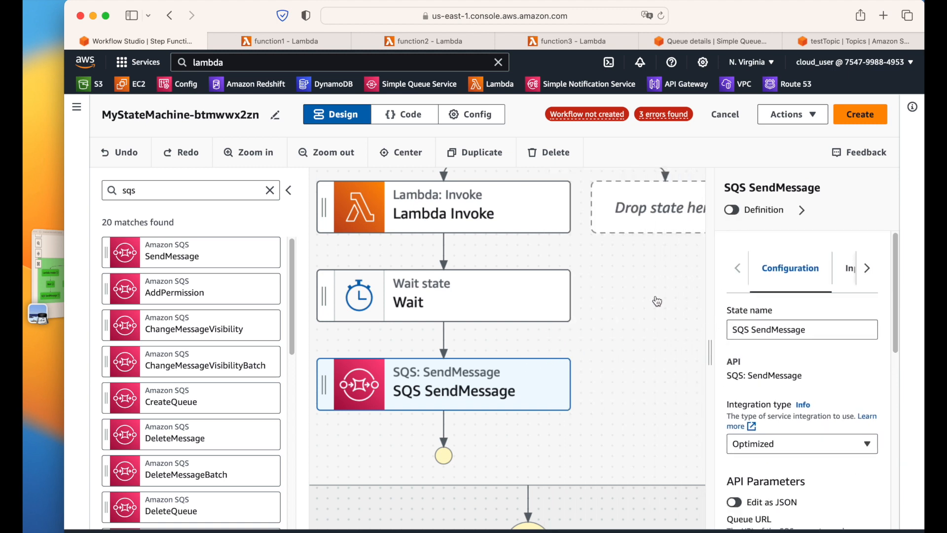
left_click(867, 268)
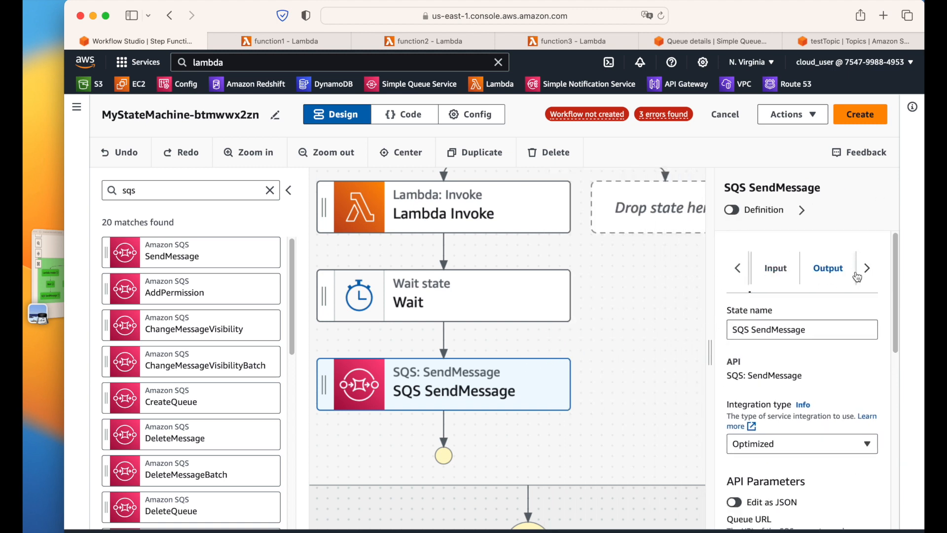
left_click(801, 211)
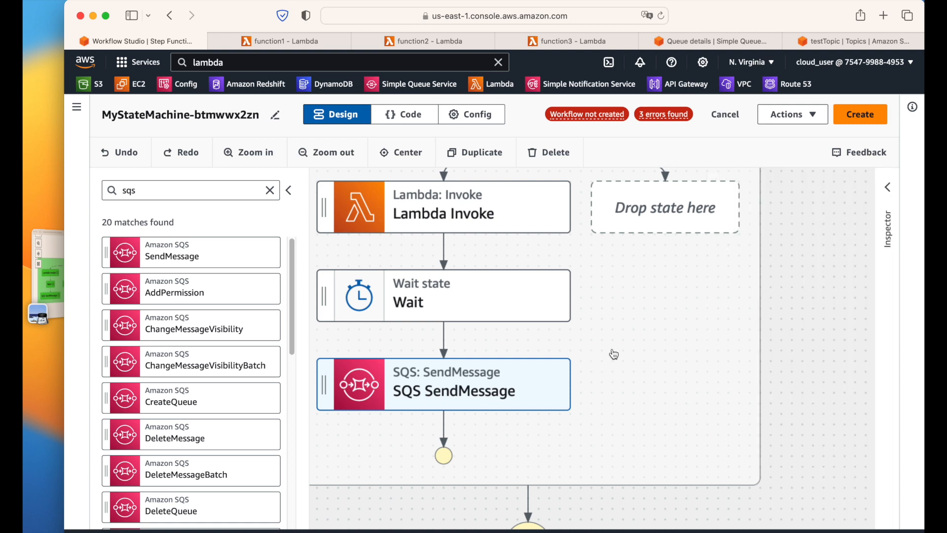
left_click(295, 192)
left_click(327, 151)
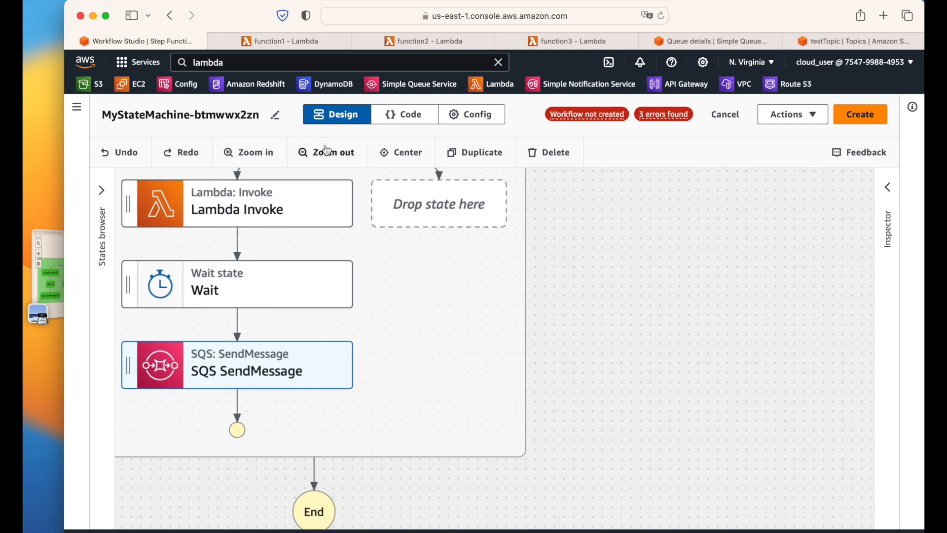
Step: Pan the canvas to show Start through End and compare with the reference screenshot
left_click_drag(556, 266, 725, 340)
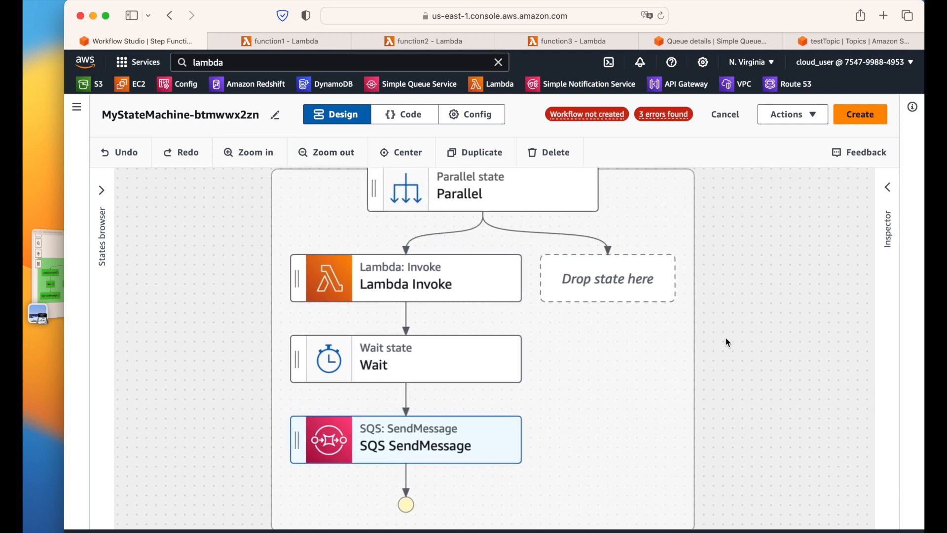
scroll(726, 341, "down", 2)
left_click_drag(786, 387, 614, 351)
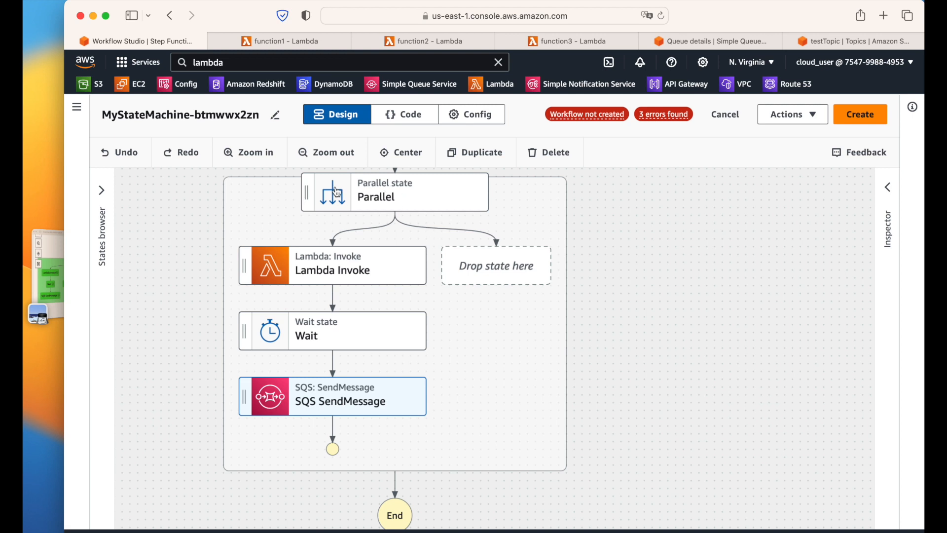
left_click_drag(658, 283, 669, 336)
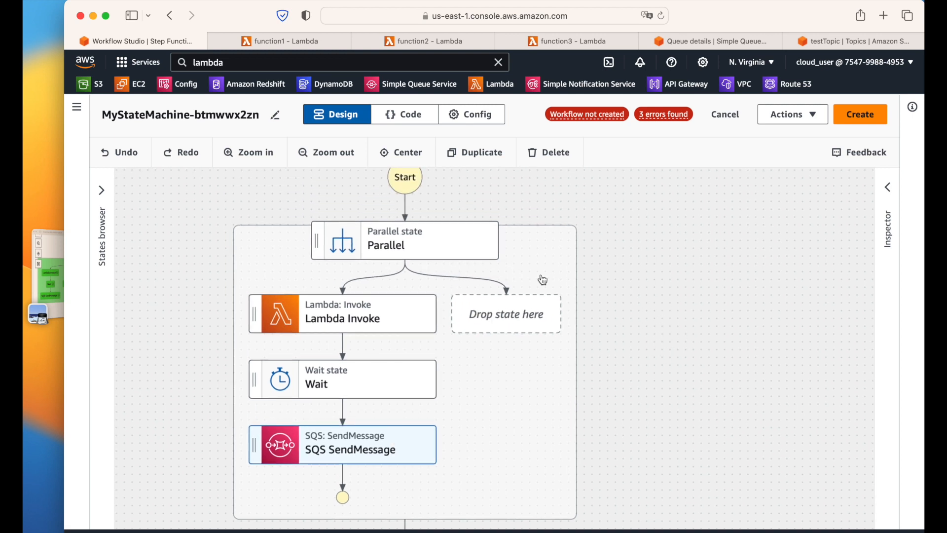
left_click_drag(613, 320, 622, 255)
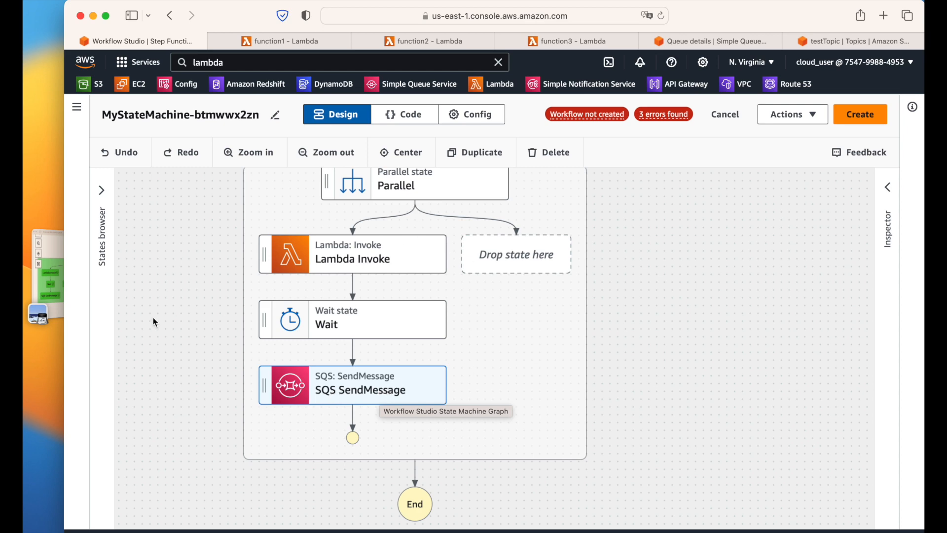
left_click(49, 276)
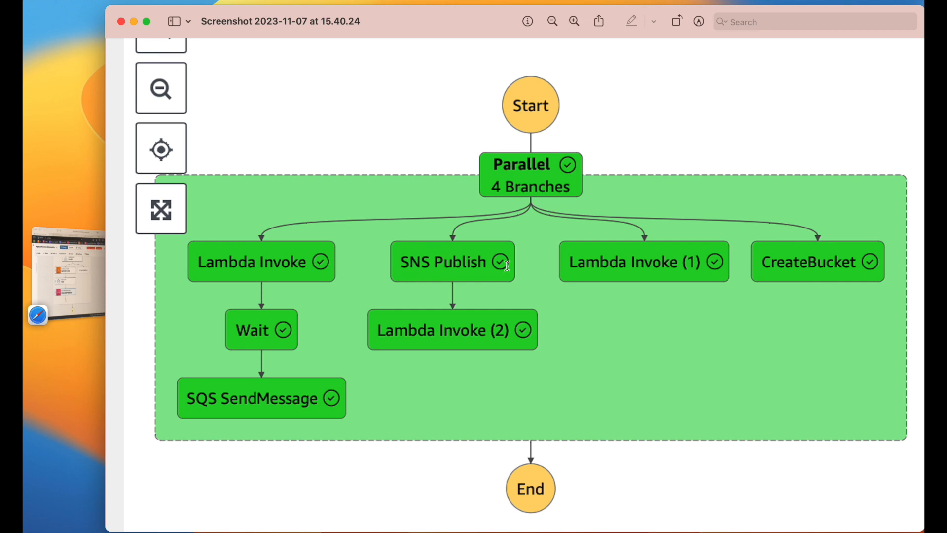
left_click(74, 287)
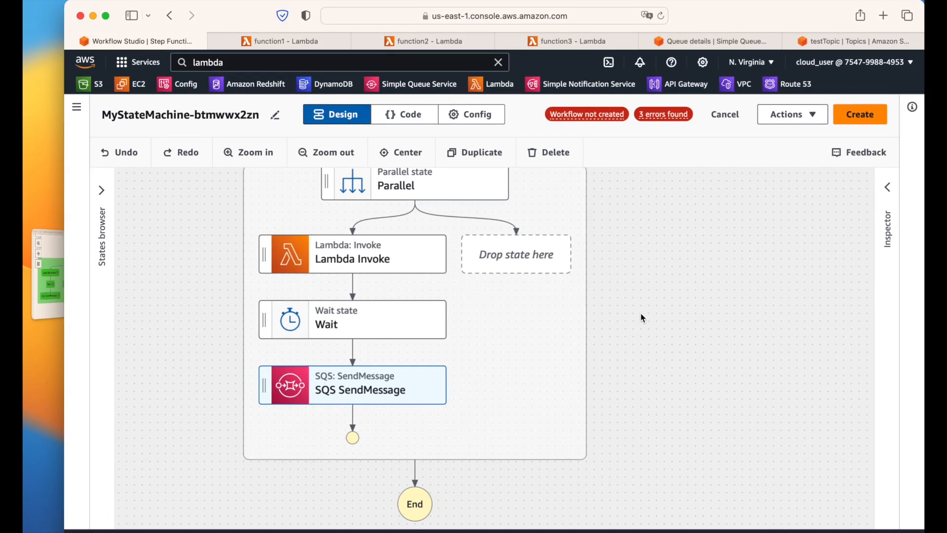
scroll(655, 338, "up", 3)
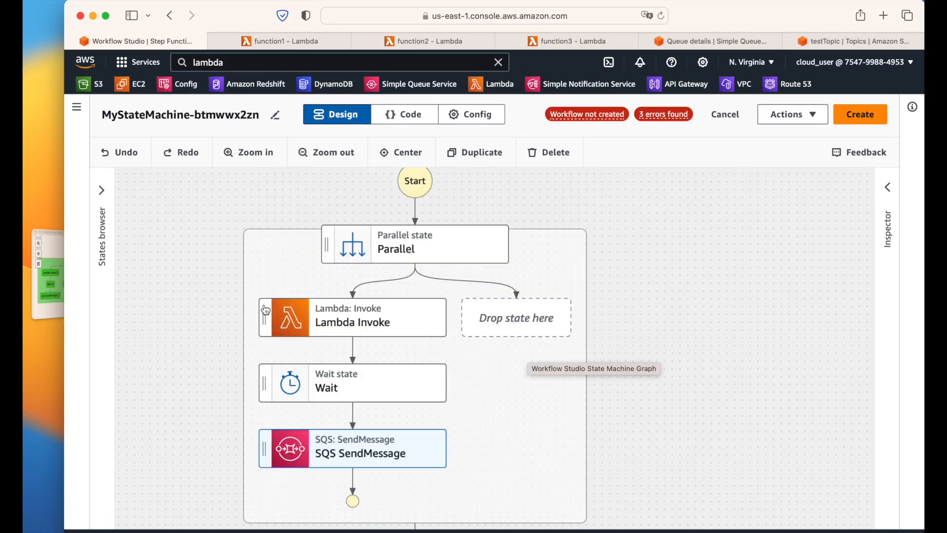
Step: Search the states for 'sns' and drop SNS Publish into the empty second branch
left_click(101, 190)
left_click(132, 191)
left_click_drag(132, 191, 104, 191)
type("sns")
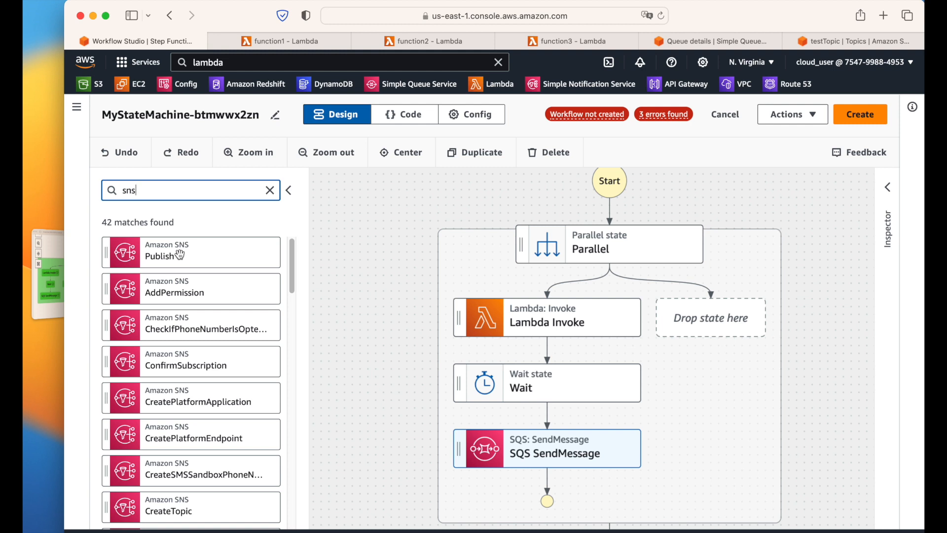
left_click_drag(180, 255, 706, 327)
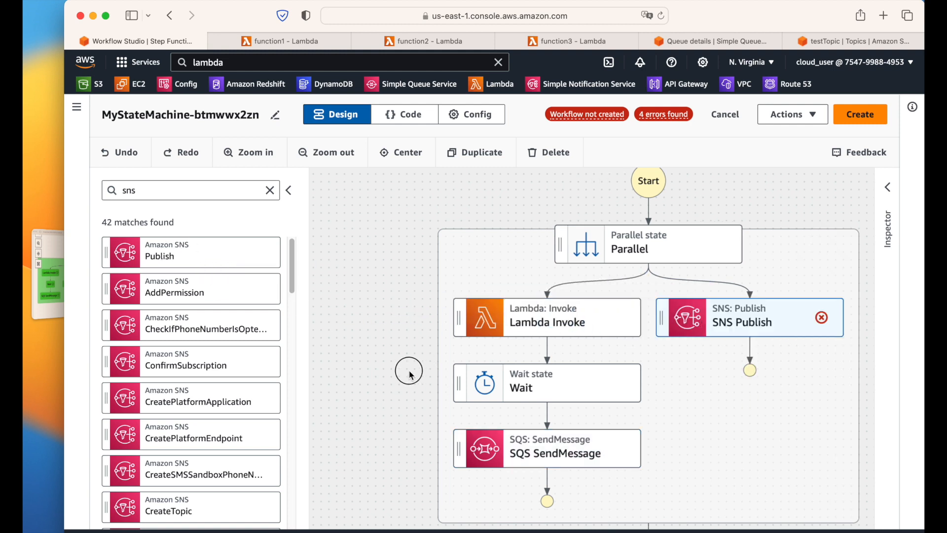
left_click_drag(408, 370, 293, 328)
left_click_drag(825, 362, 737, 358)
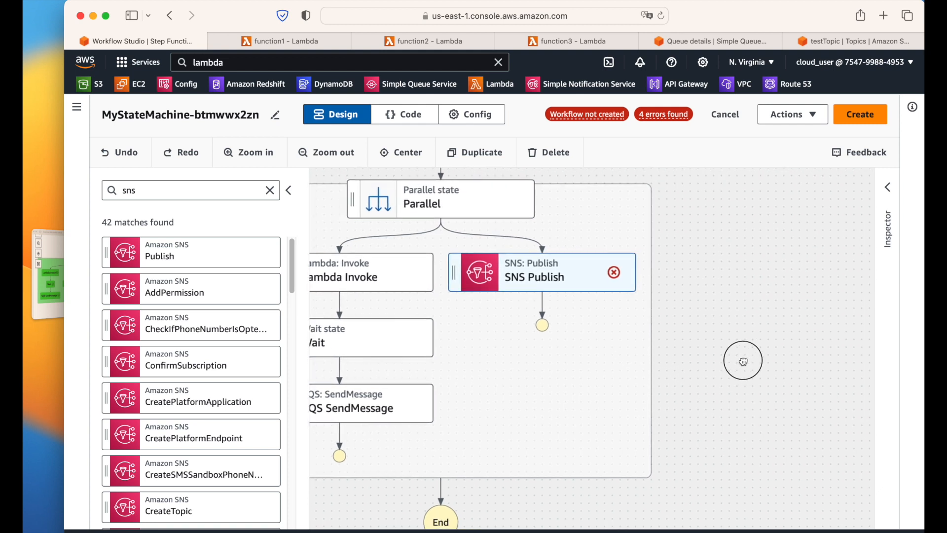
Step: Set the SNS Publish topic to testTopic and view the reference screenshot
left_click(887, 189)
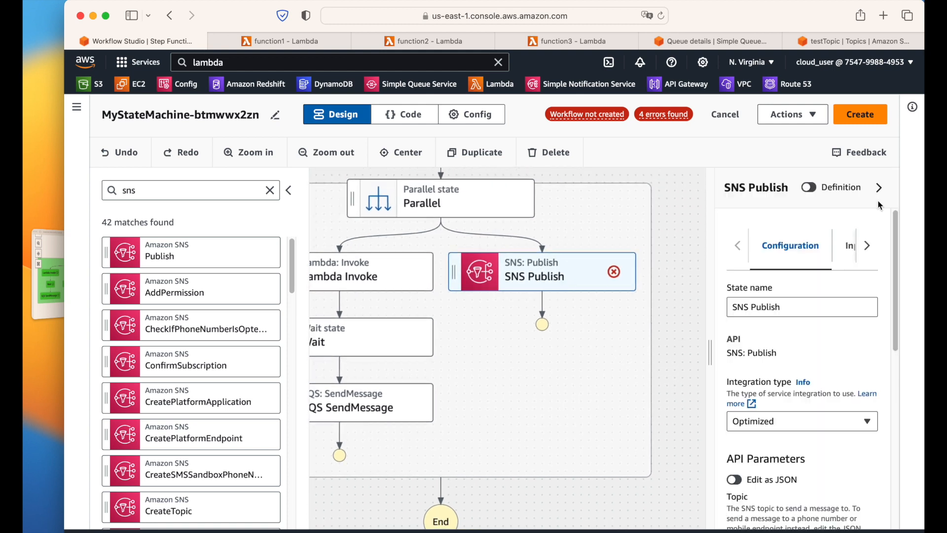
left_click_drag(709, 355, 600, 355)
scroll(728, 325, "down", 3)
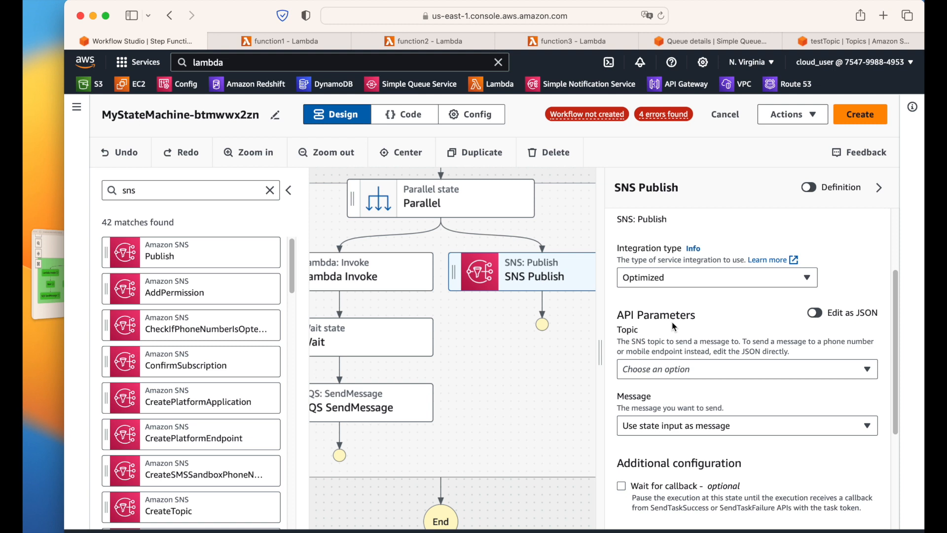
left_click(672, 371)
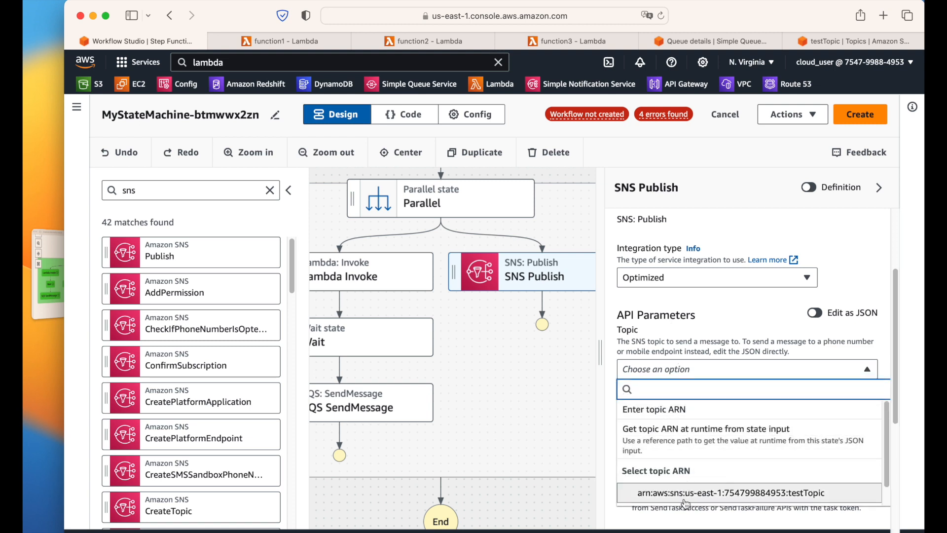
left_click(803, 493)
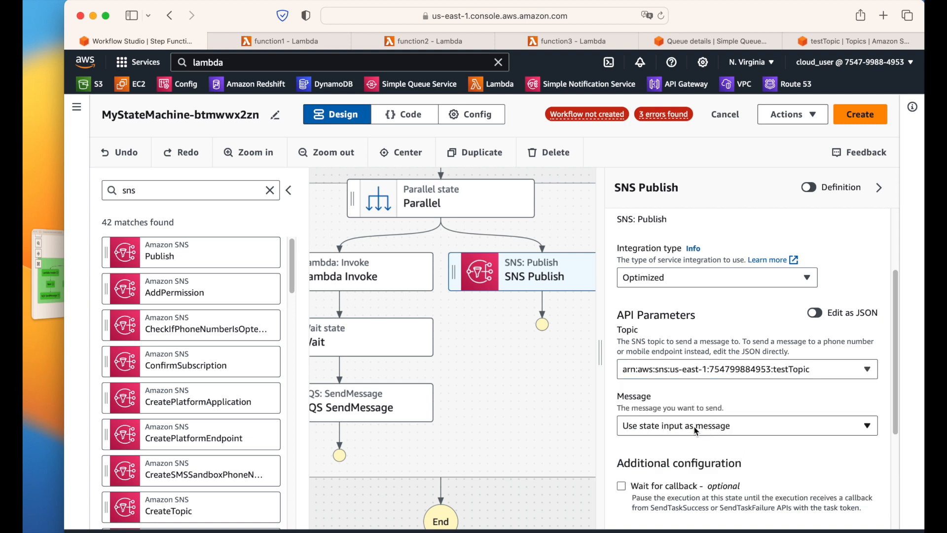
left_click(49, 286)
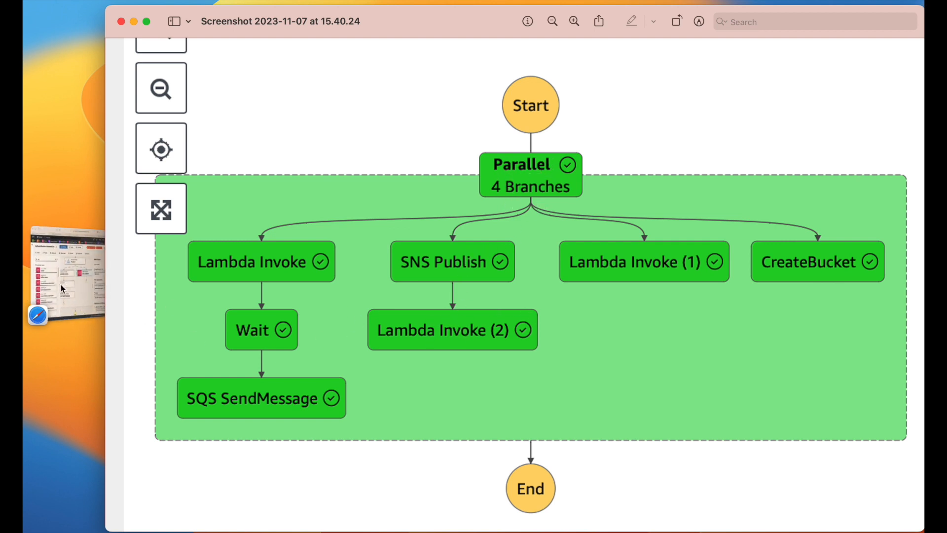
Step: Enable ResultPath on SNS Publish and choose 'Discard result and keep original input'
left_click(85, 284)
scroll(740, 260, "up", 5)
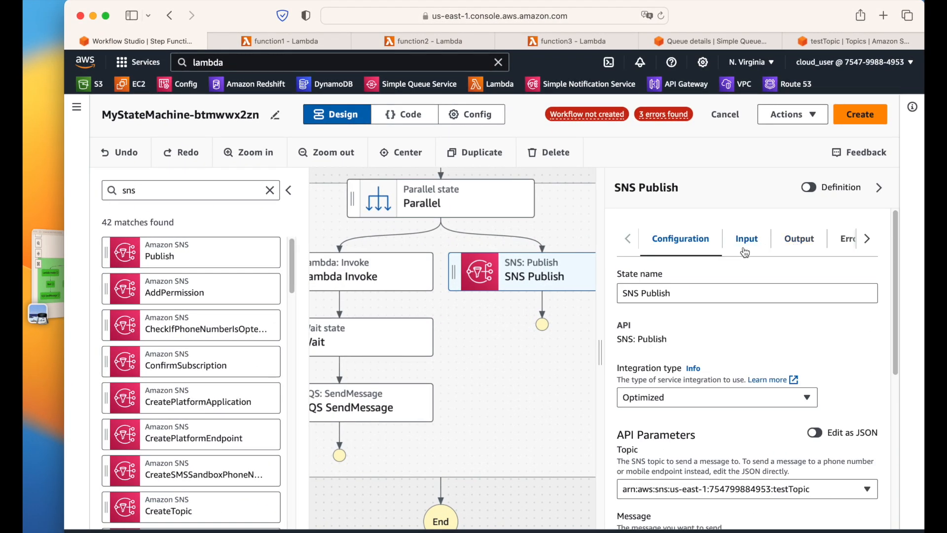
left_click(745, 249)
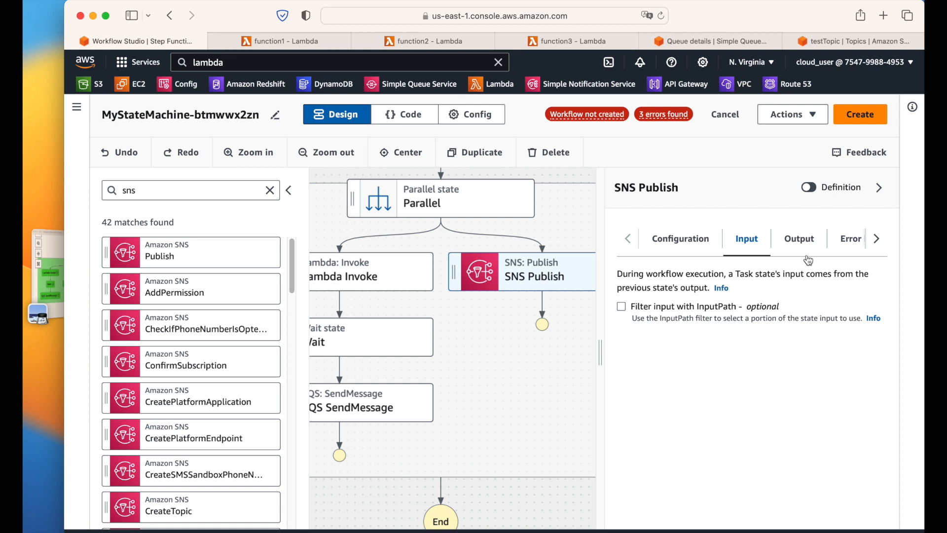
left_click(799, 238)
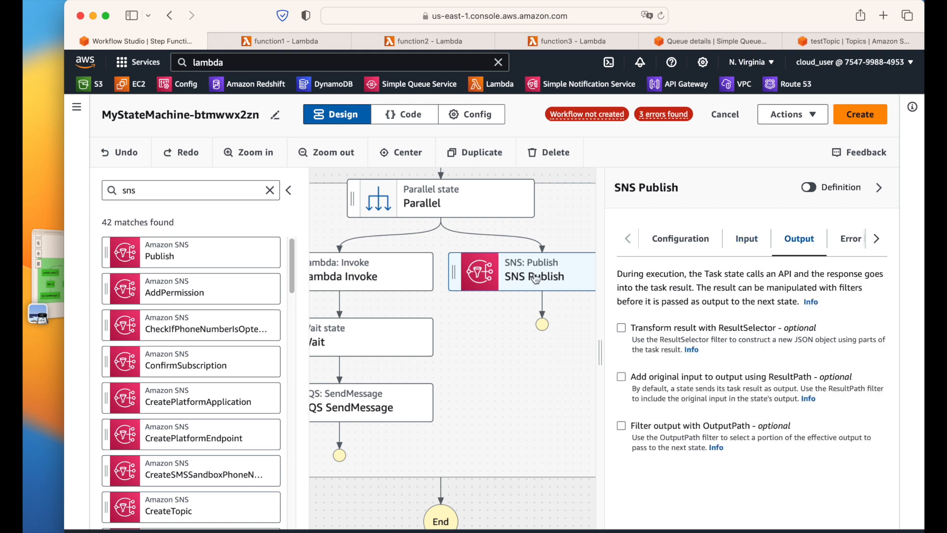
left_click(621, 376)
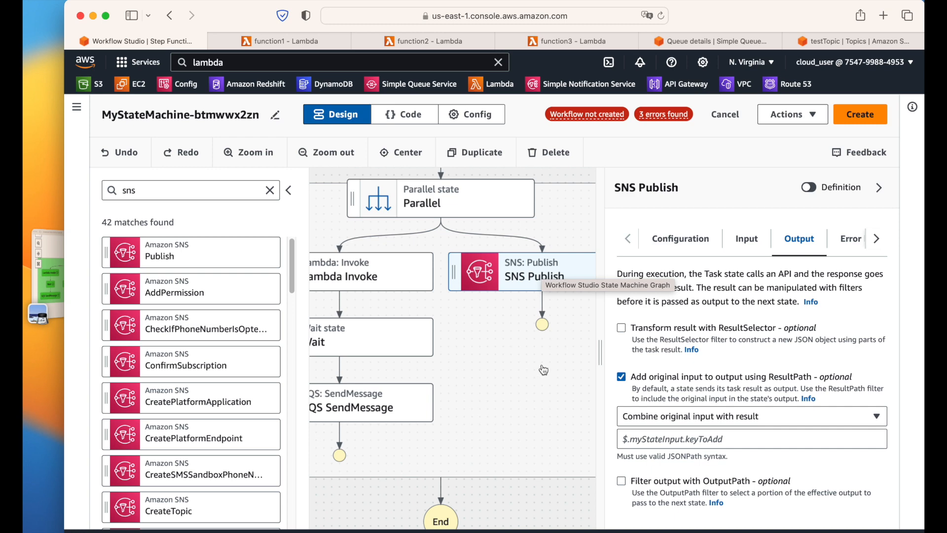
left_click(696, 417)
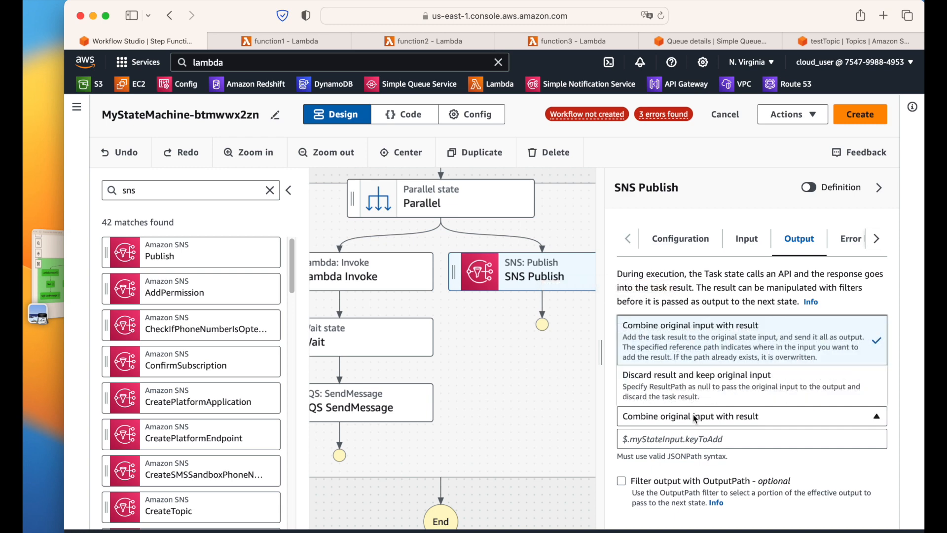
left_click(673, 390)
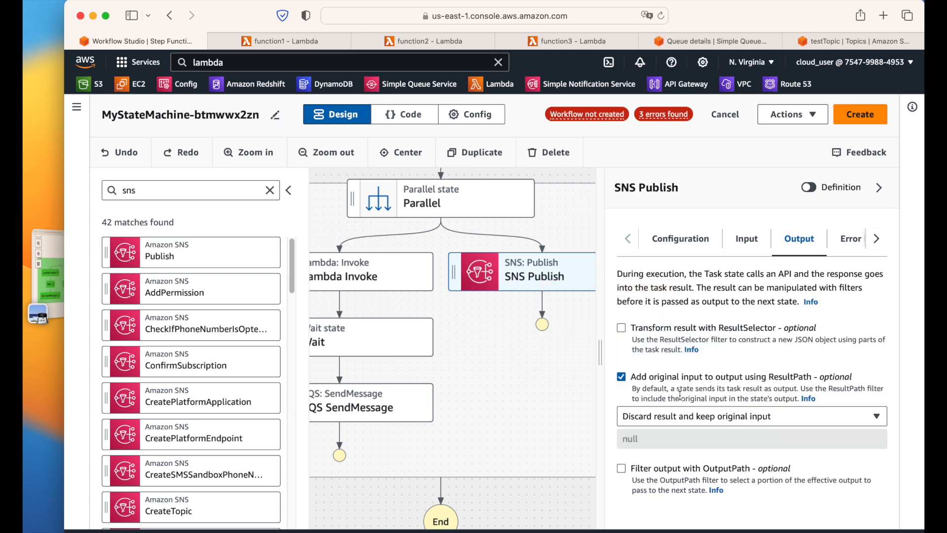
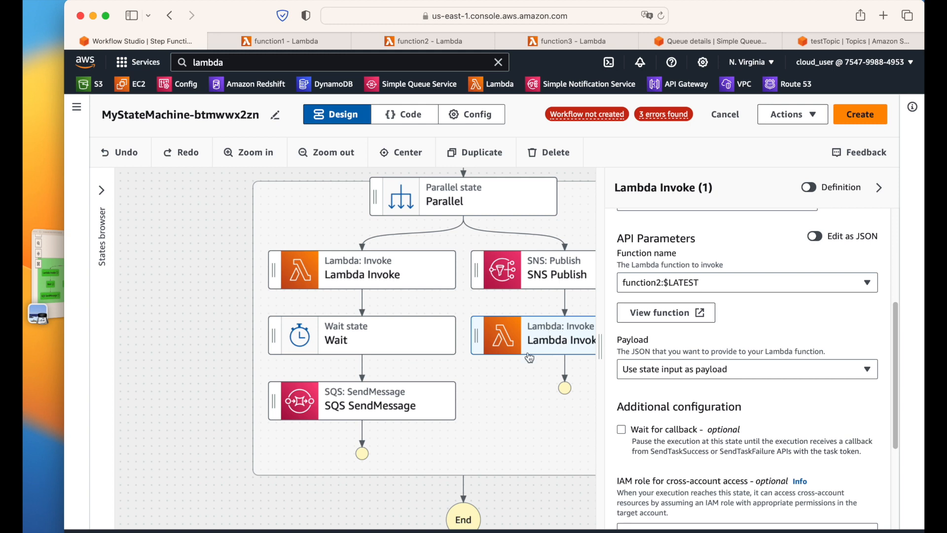
Step: Review Lambda Invoke (1)'s Input and Output settings, then view the reference screenshot of the target workflow
scroll(764, 398, "up", 4)
left_click(741, 251)
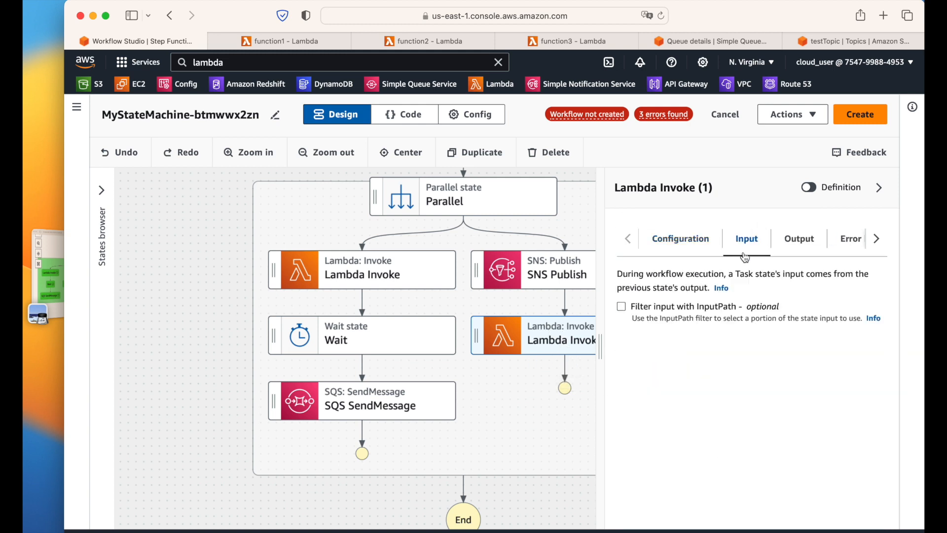
left_click(787, 249)
scroll(765, 402, "down", 10)
scroll(700, 485, "down", 2)
scroll(730, 477, "up", 2)
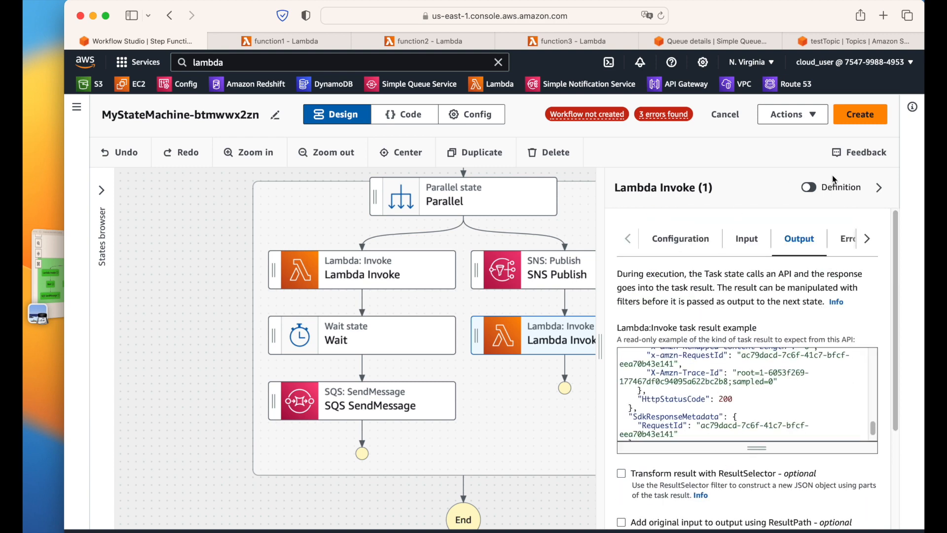
left_click(878, 187)
left_click(57, 265)
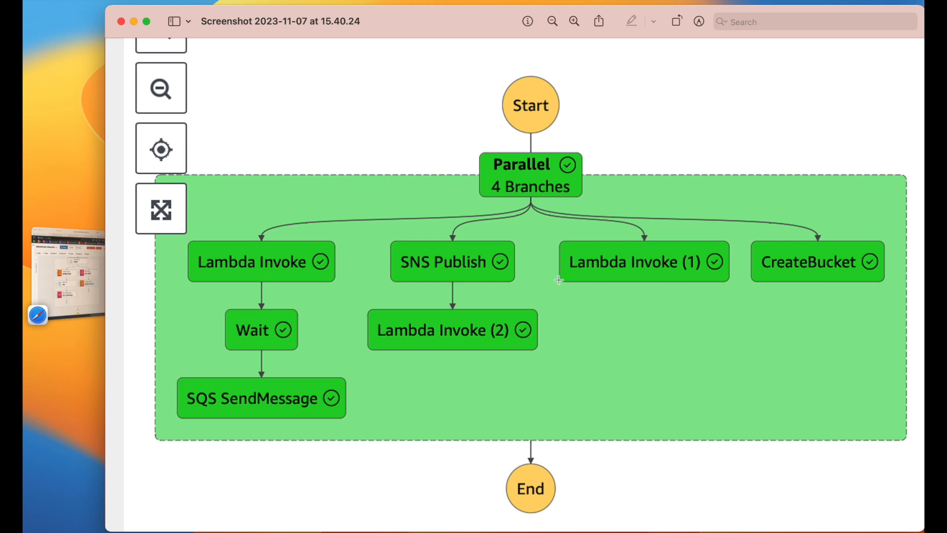
Step: Add an AWS Lambda Invoke state as a new third Parallel branch
left_click(75, 286)
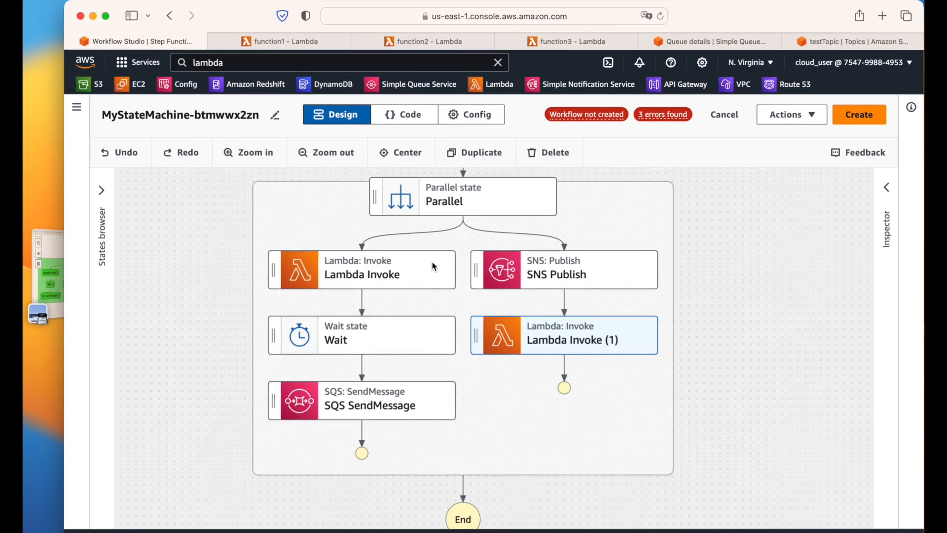
left_click(101, 202)
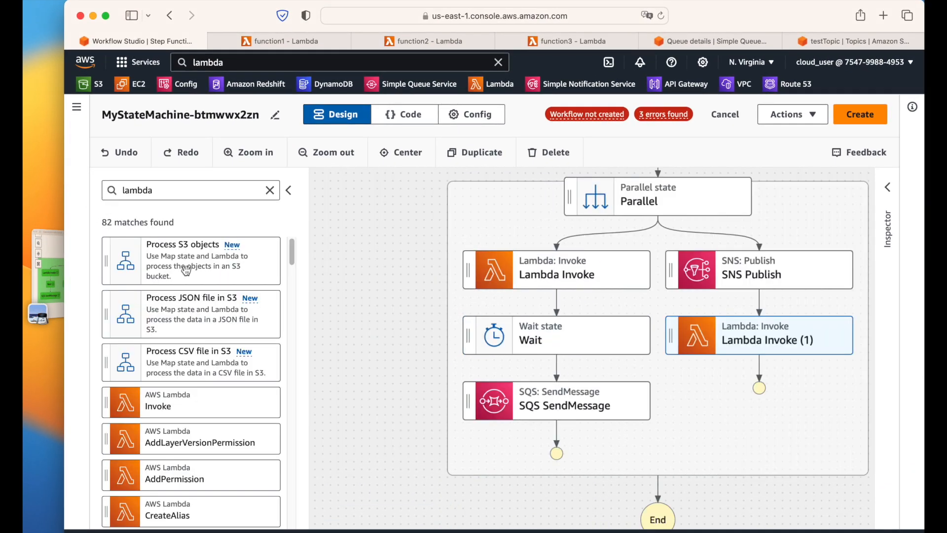
left_click_drag(187, 405, 838, 275)
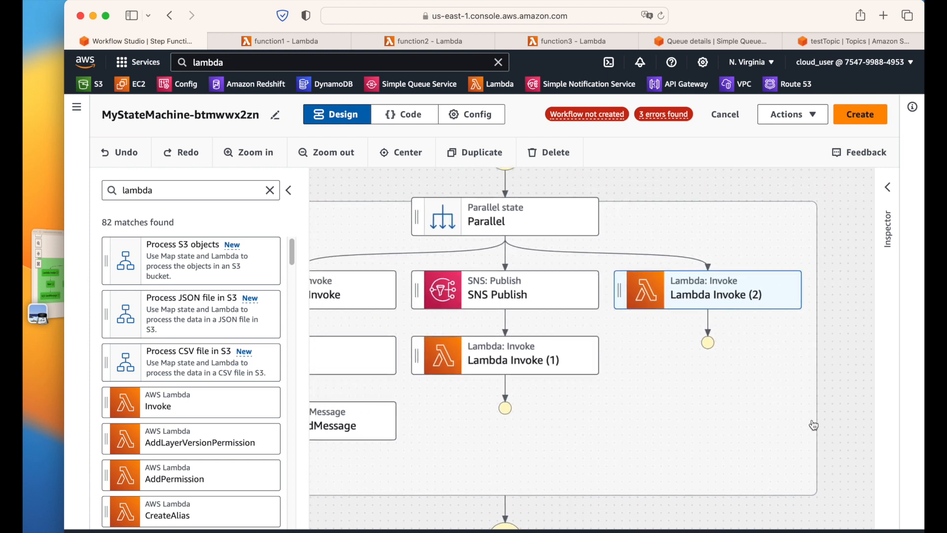
left_click_drag(828, 417, 795, 427)
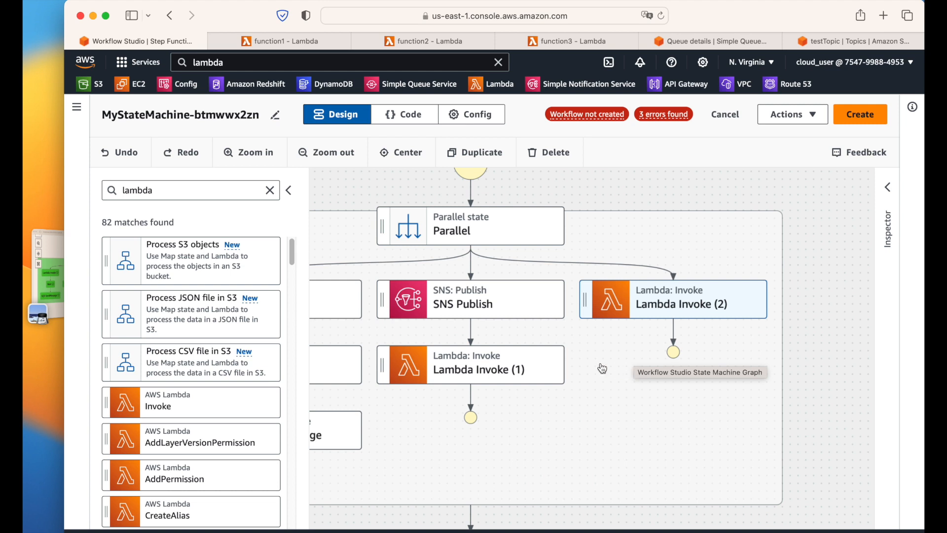
left_click(289, 190)
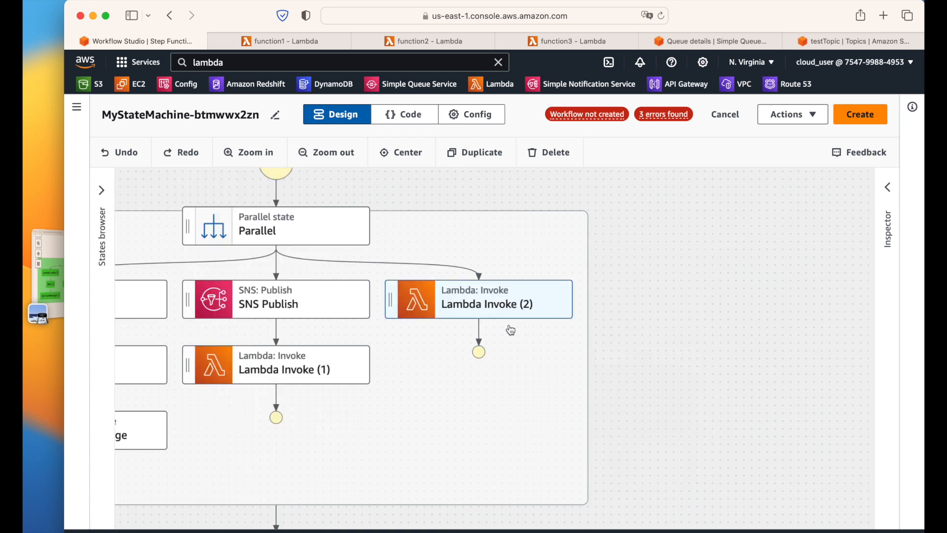
Step: Set Lambda Invoke (2)'s function name to function3:$LATEST and recheck the reference screenshot
left_click(887, 187)
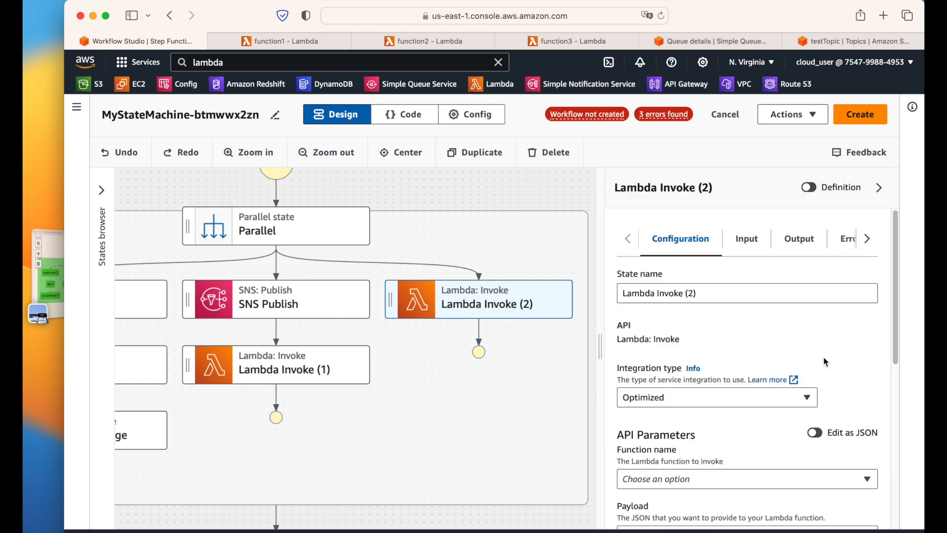
scroll(821, 360, "down", 5)
scroll(651, 315, "up", 2)
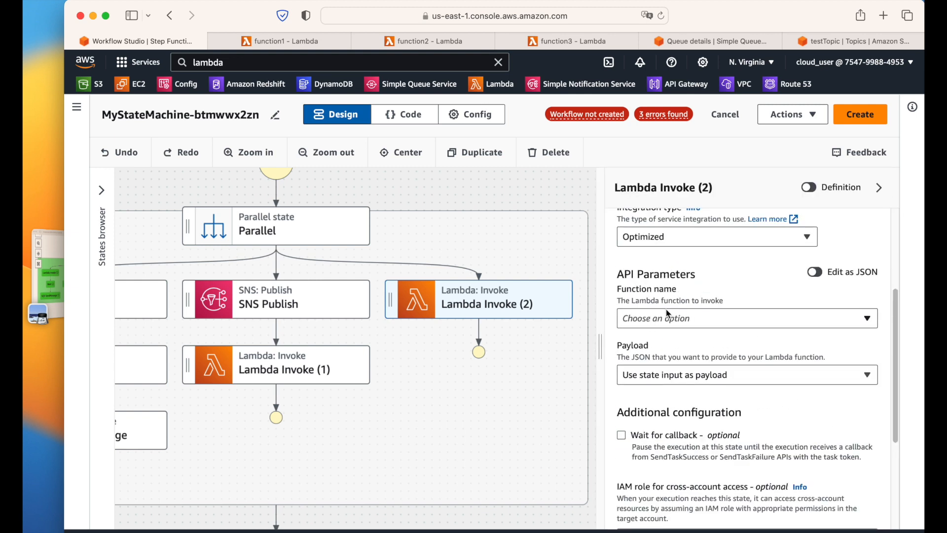
left_click(668, 316)
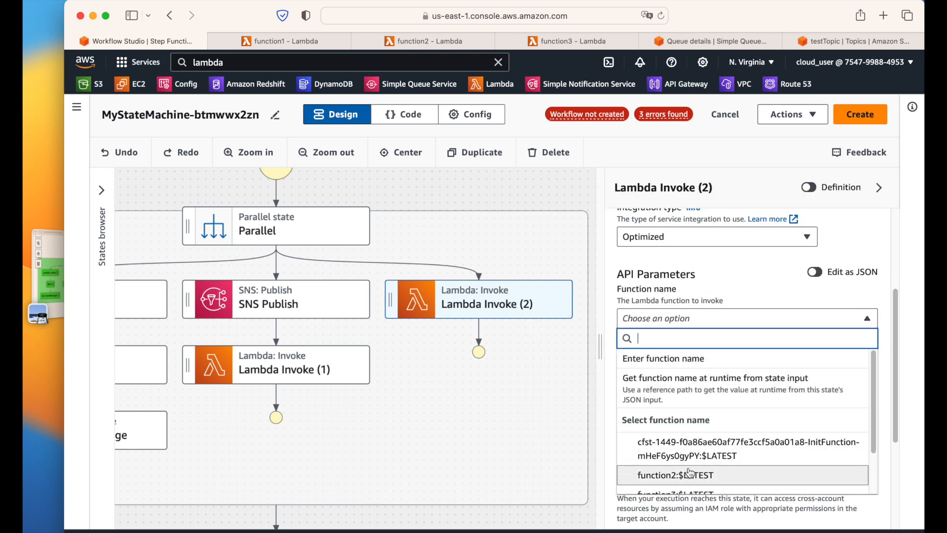
scroll(683, 481, "down", 2)
left_click(682, 446)
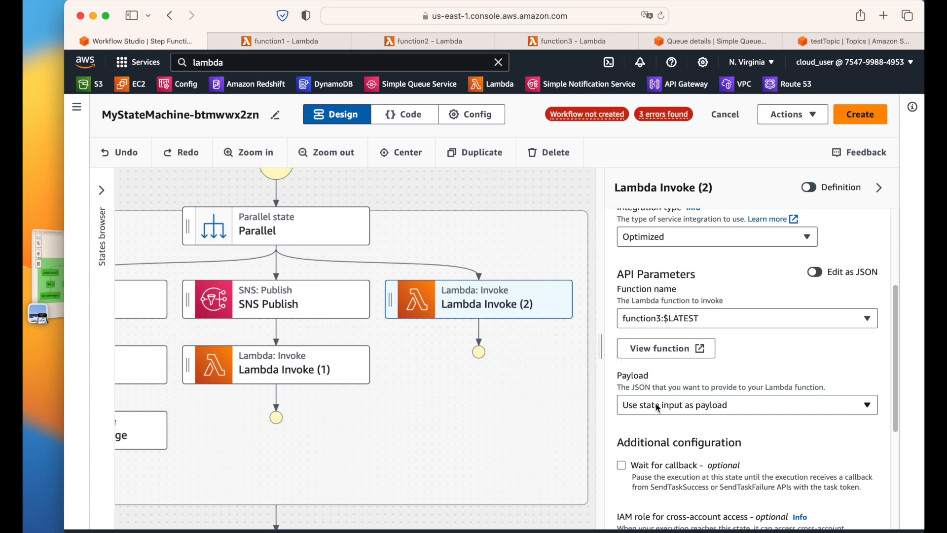
left_click(881, 188)
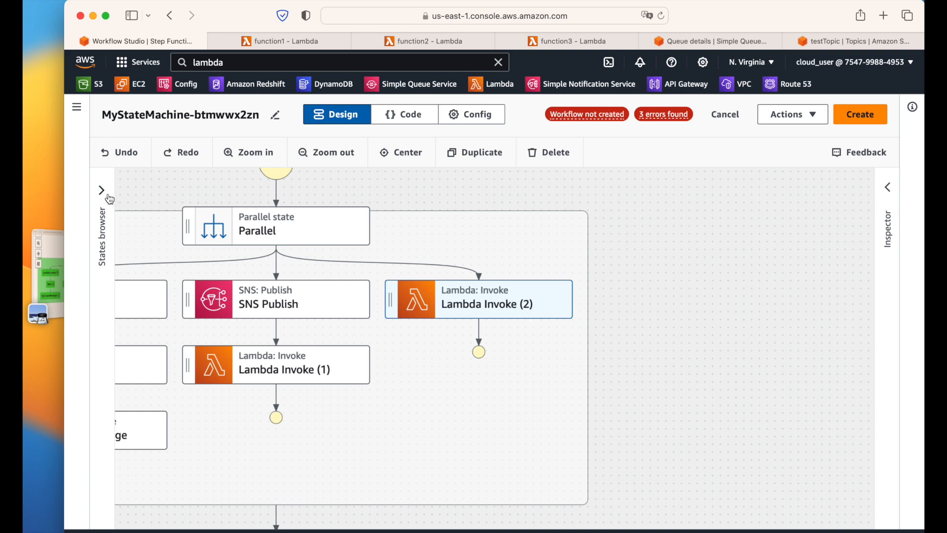
left_click(51, 283)
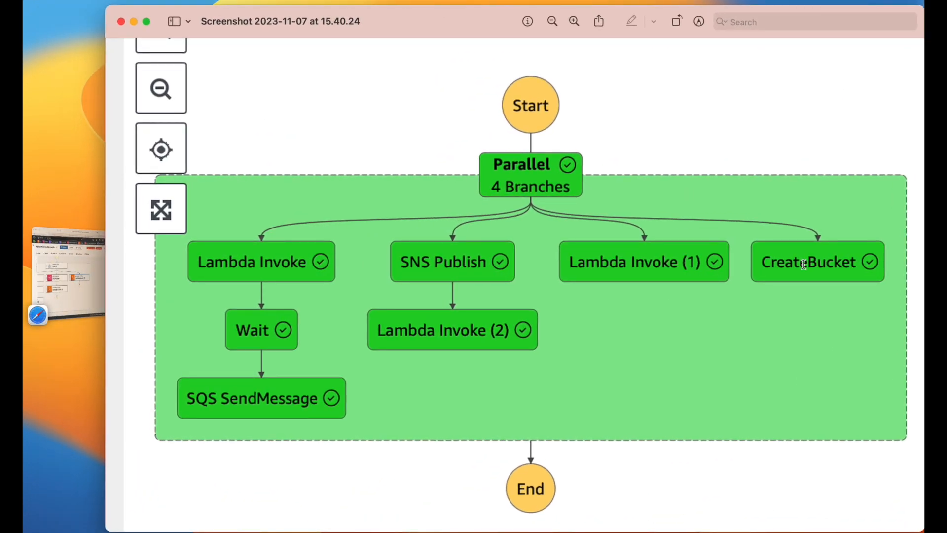
Step: Search the states for 's3' and add an S3 CreateBucket state as a fourth Parallel branch
left_click(70, 289)
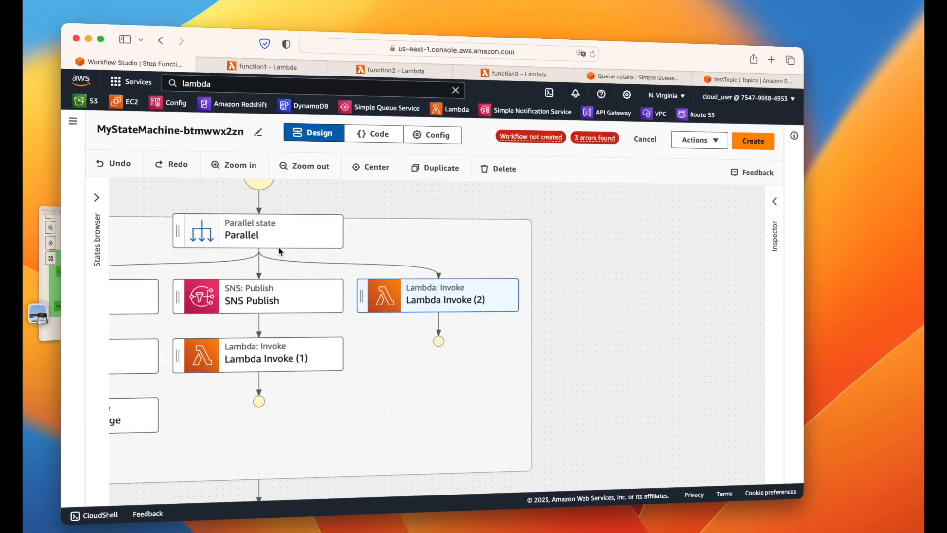
left_click(102, 190)
double_click(121, 190)
type("s3")
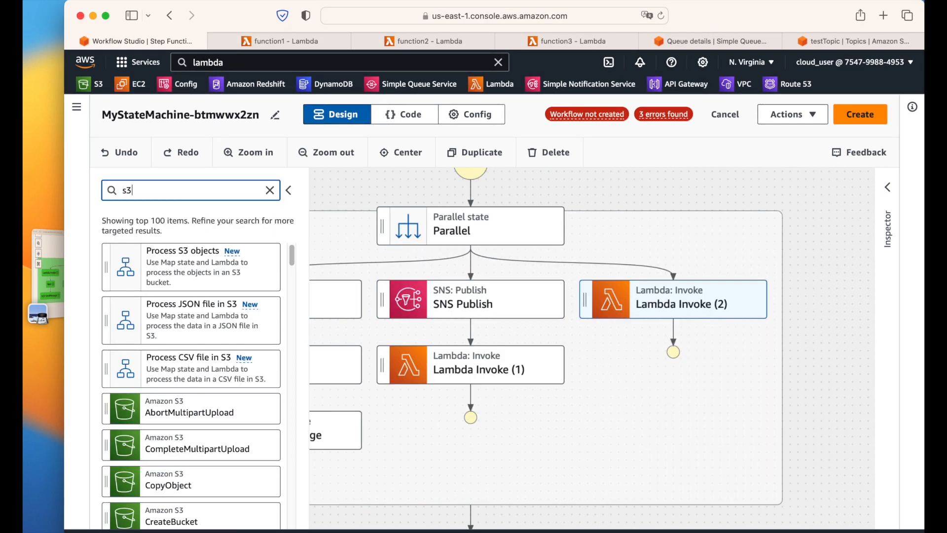
scroll(198, 395, "down", 1)
scroll(192, 425, "down", 2)
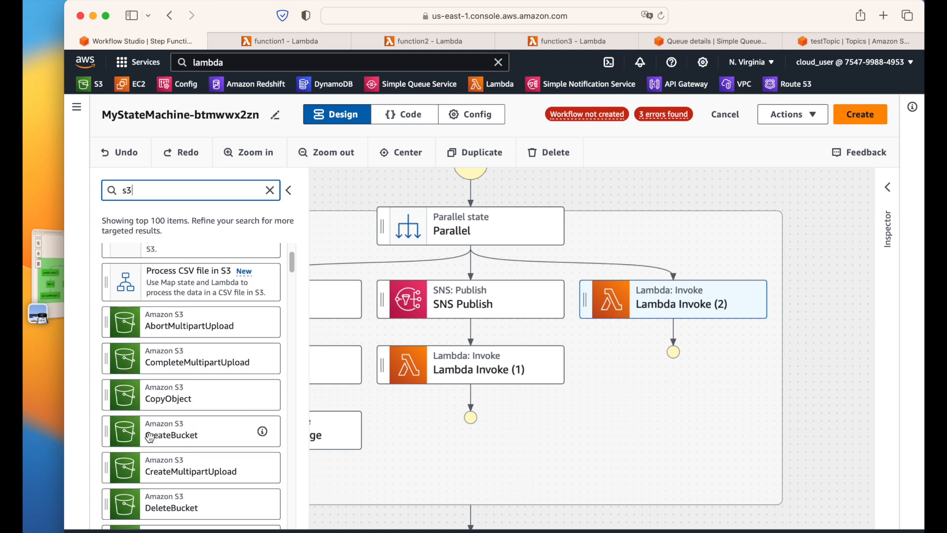
left_click_drag(199, 437, 787, 305)
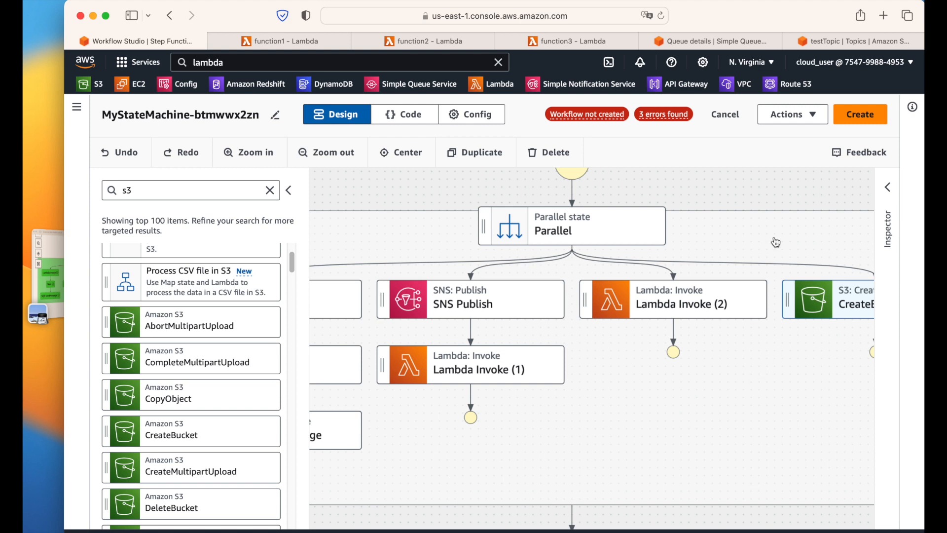
left_click(807, 199)
left_click_drag(807, 199, 542, 208)
left_click(615, 312)
left_click(887, 187)
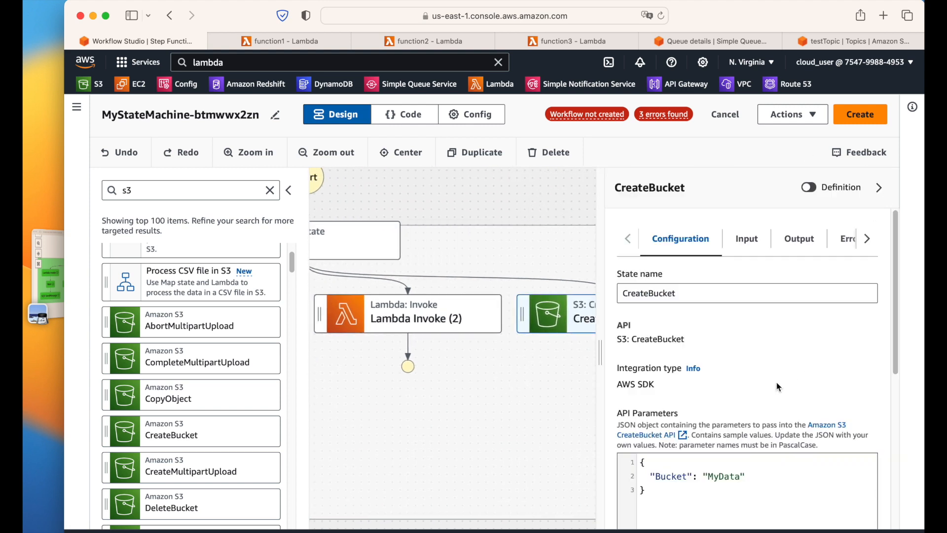
scroll(750, 340, "down", 3)
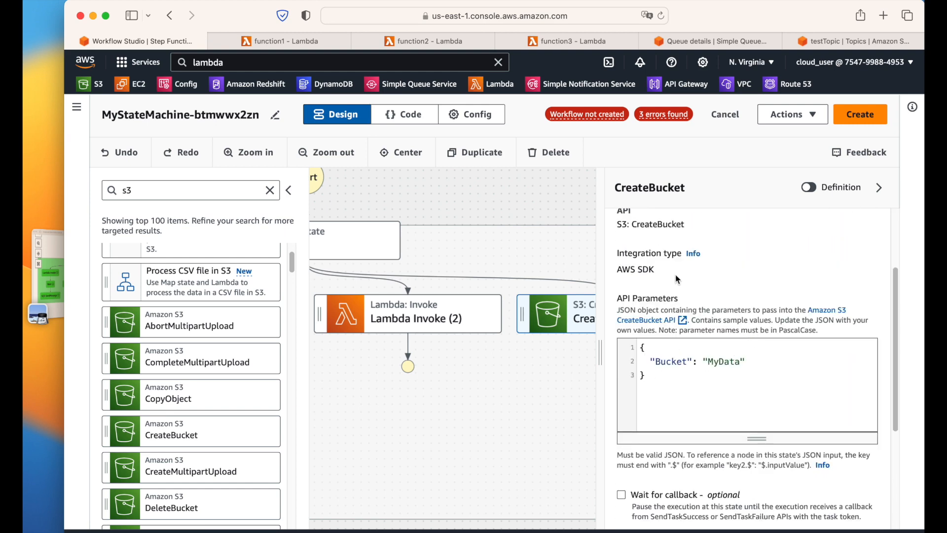
double_click(729, 362)
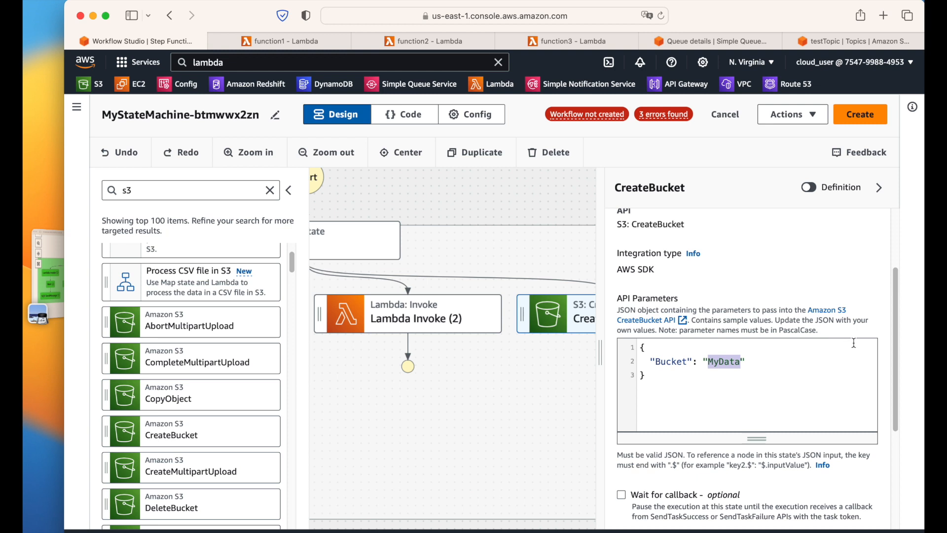
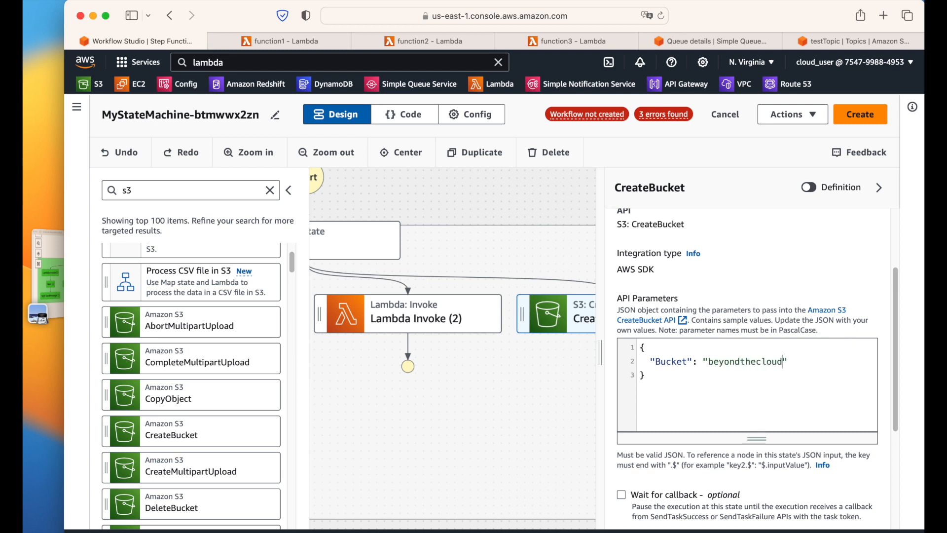
key("BackSpace")
key("BackSpace")
key("BackSpace")
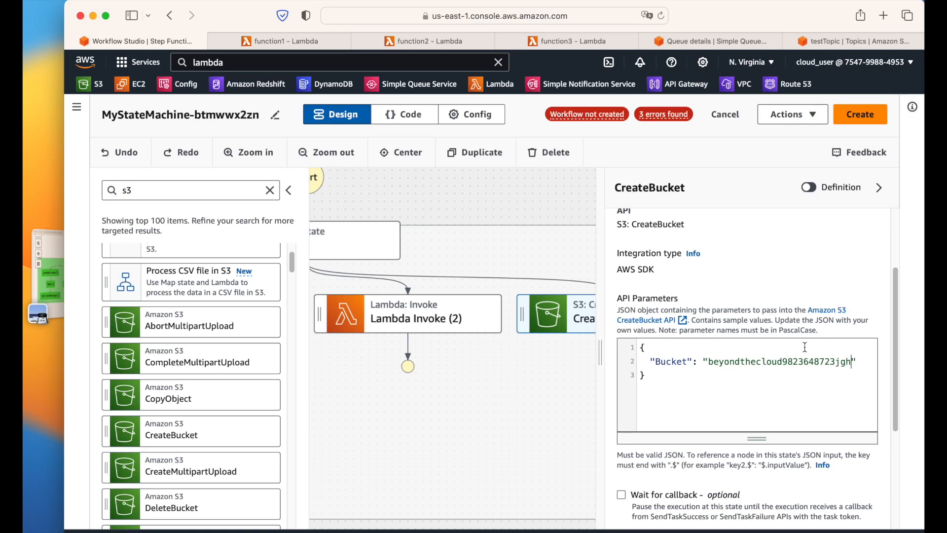
double_click(761, 361)
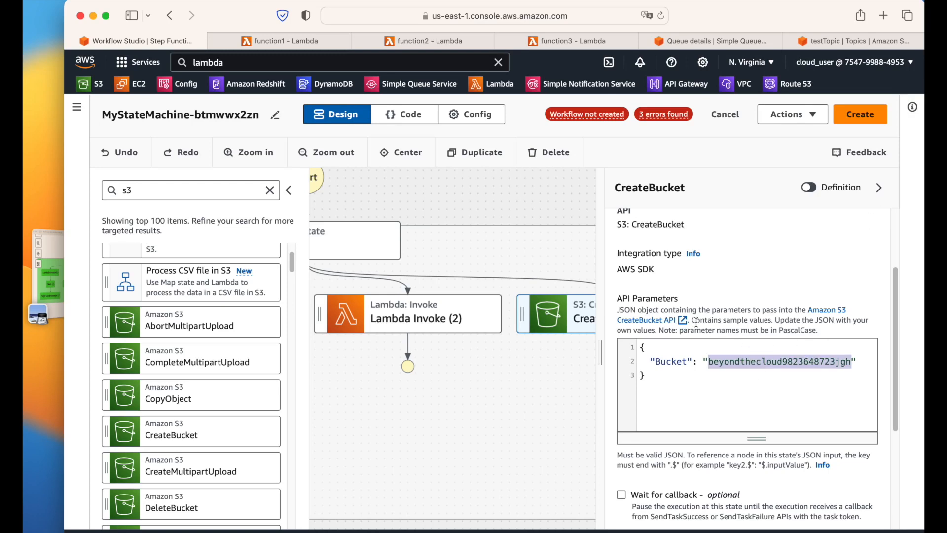
left_click(879, 188)
left_click(748, 391)
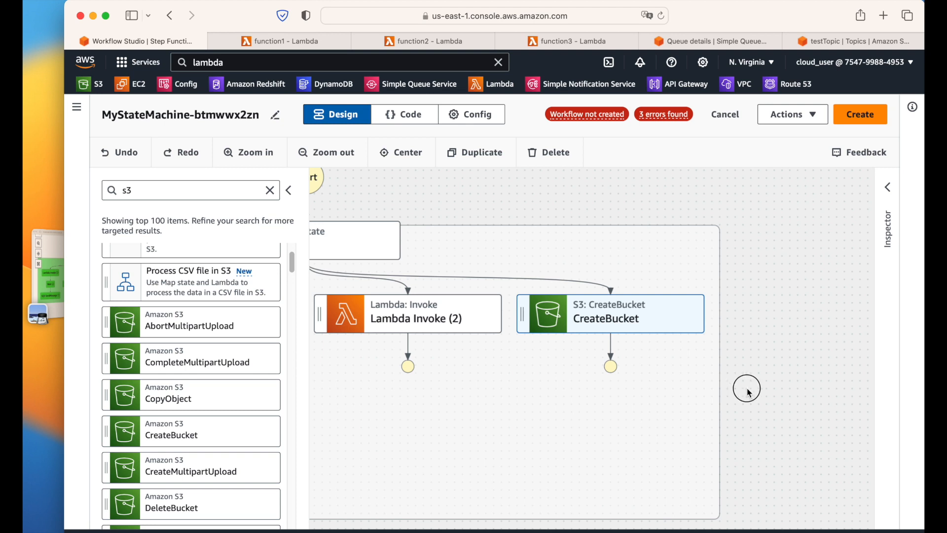
Step: Zoom out to show all four Parallel branches and compare them with the reference screenshot
left_click_drag(747, 389, 860, 372)
left_click_drag(496, 516, 565, 510)
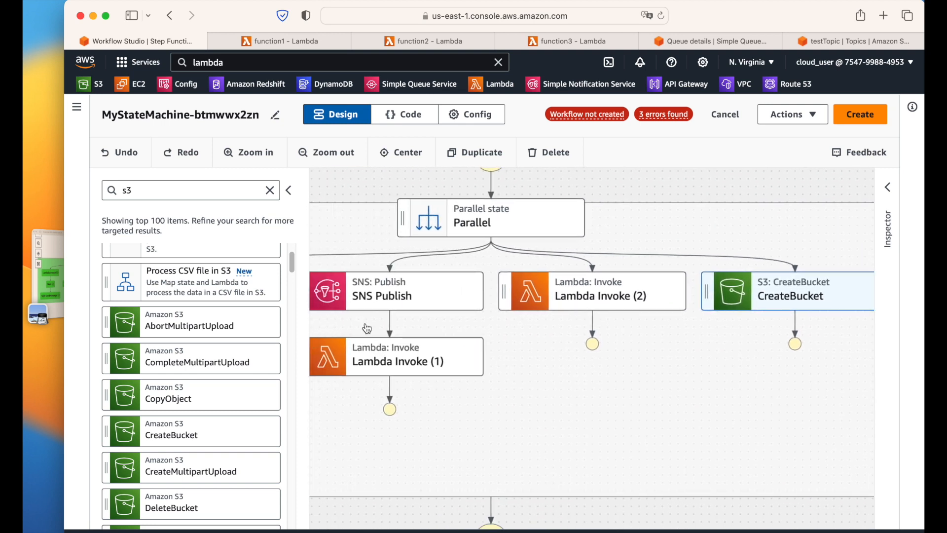
left_click(289, 190)
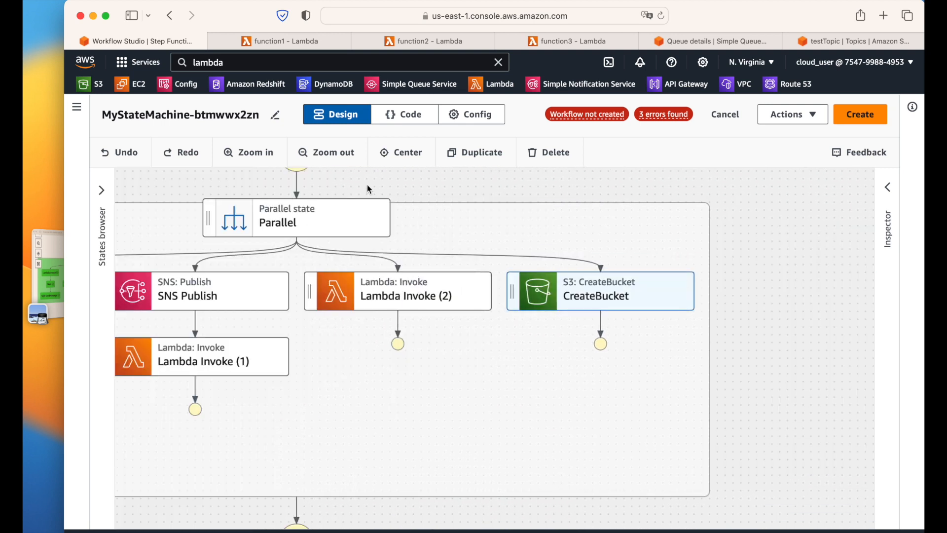
left_click(348, 153)
left_click_drag(408, 474, 615, 497)
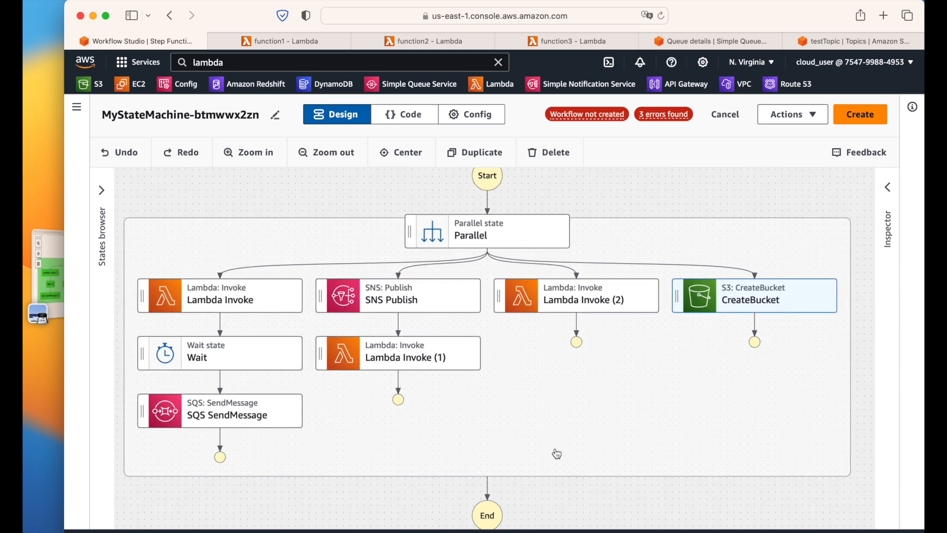
left_click(51, 262)
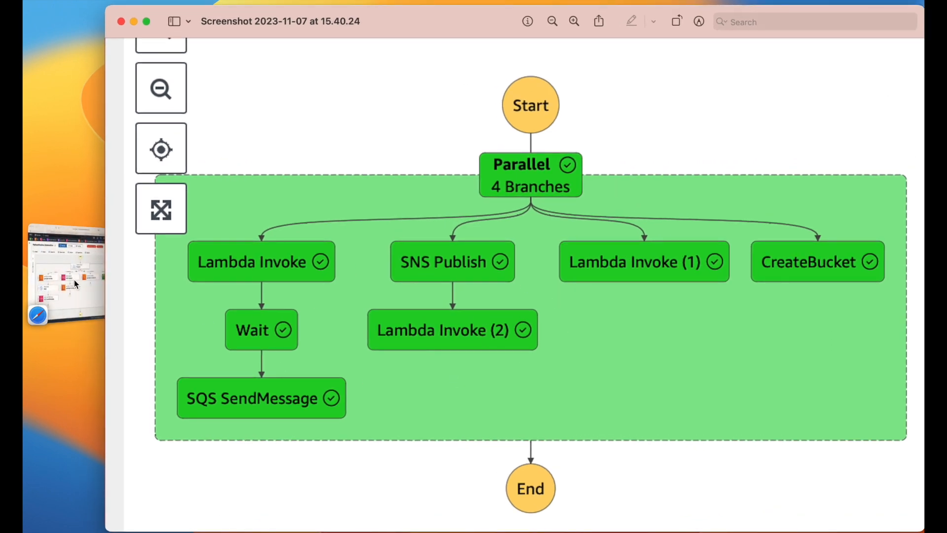
left_click(75, 284)
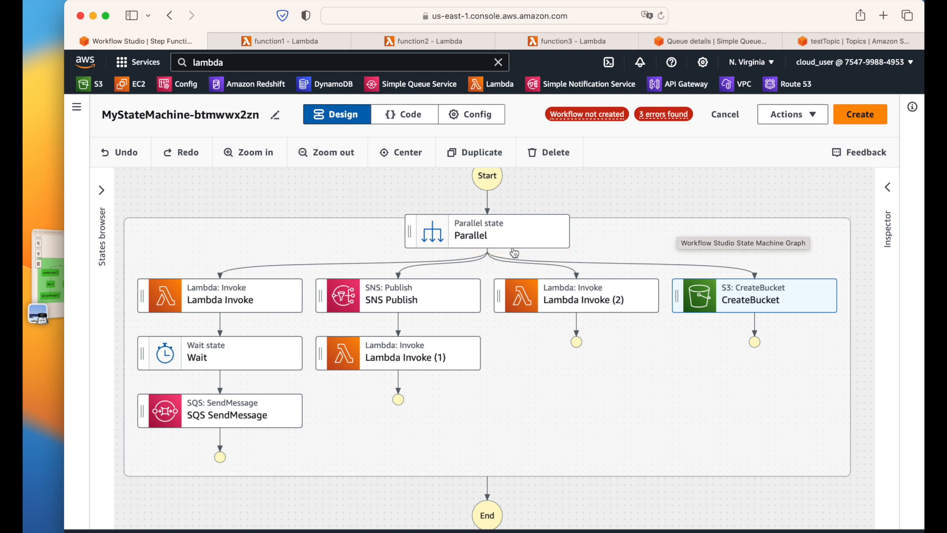
Step: Inspect the Parallel state's Input settings, then collapse the Inspector
left_click(521, 236)
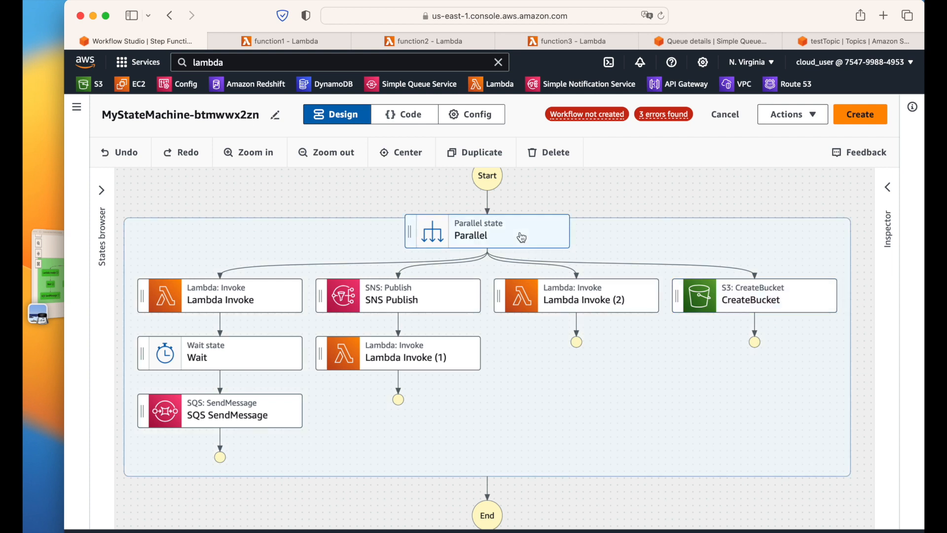
left_click(889, 188)
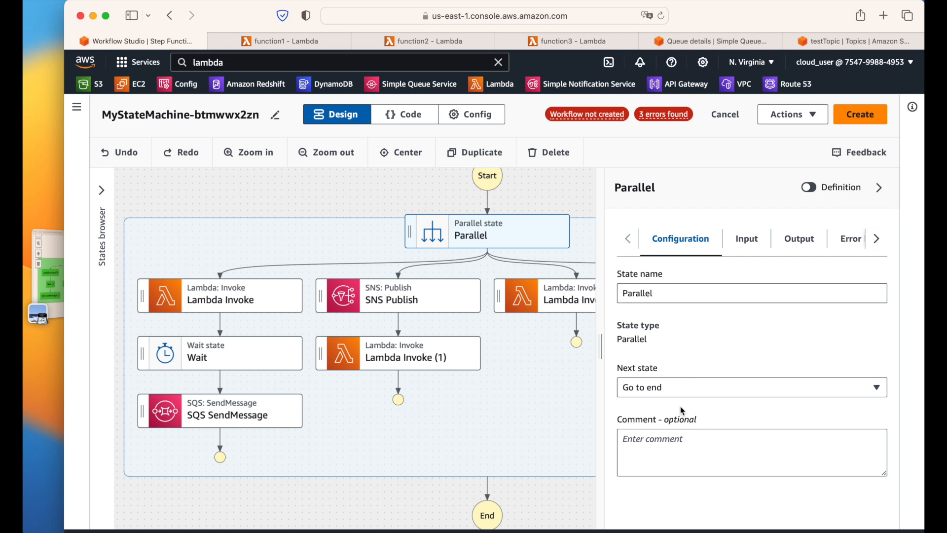
left_click(741, 248)
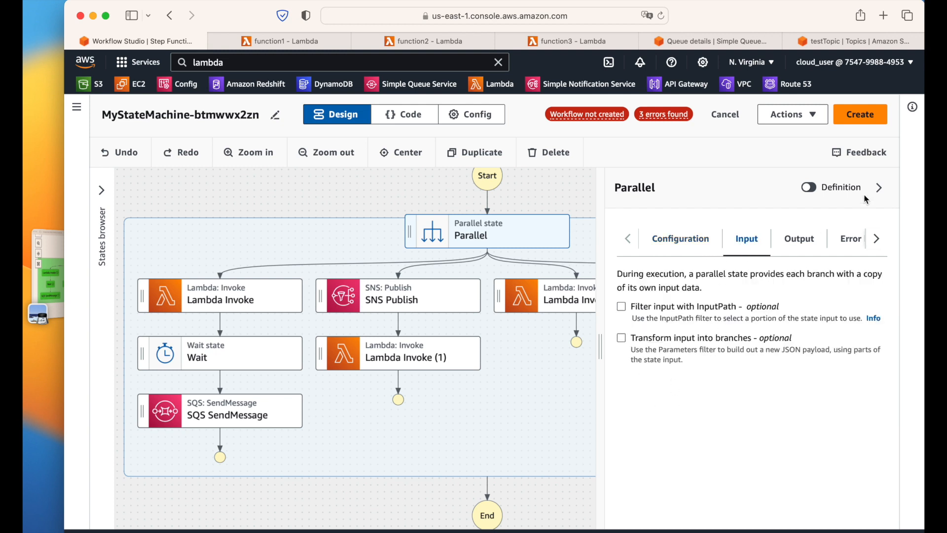
left_click(879, 187)
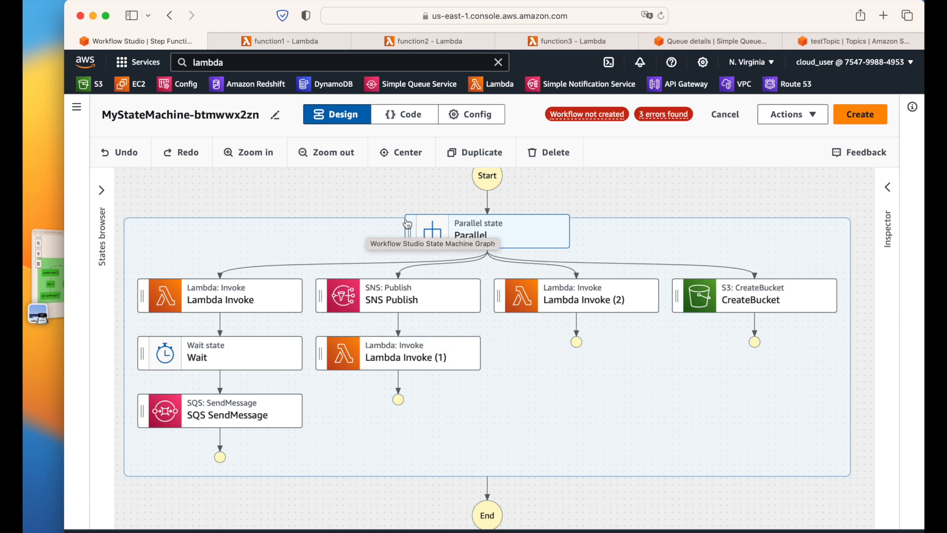
Step: Create the state machine with a new execution role, saving despite the 3 reported errors
left_click(864, 126)
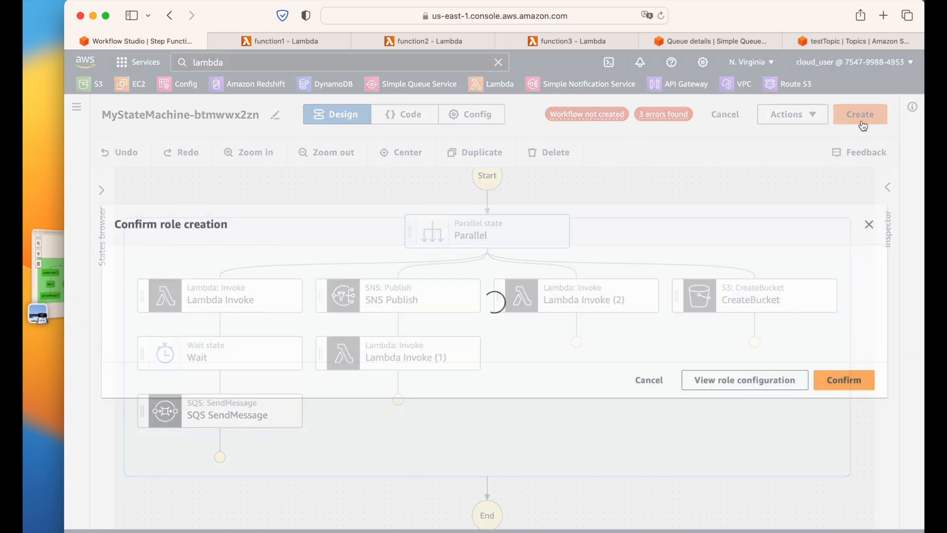
scroll(549, 336, "down", 2)
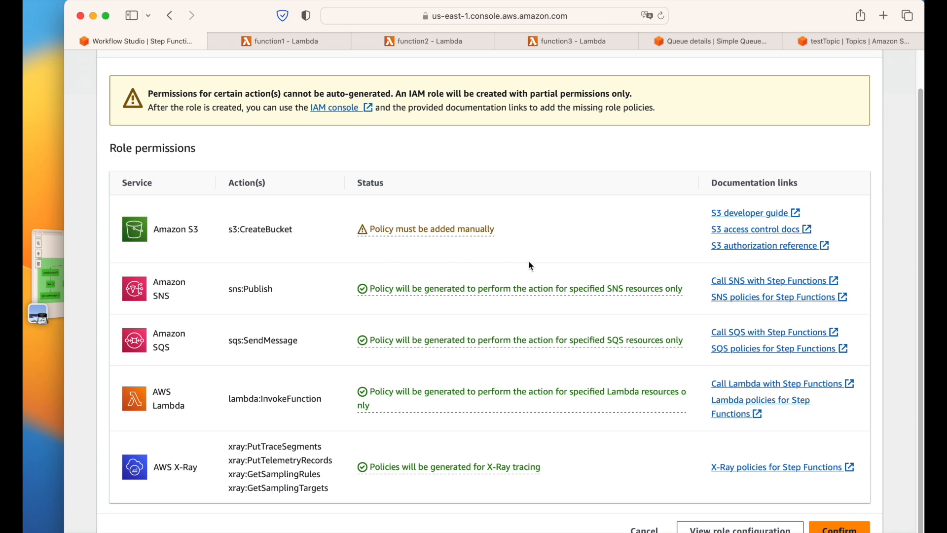
scroll(631, 306, "down", 1)
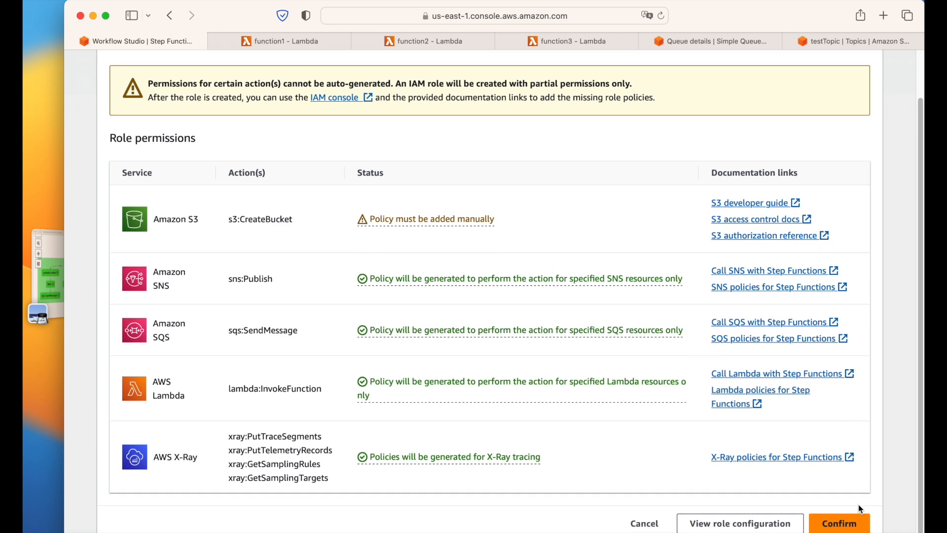
left_click(849, 521)
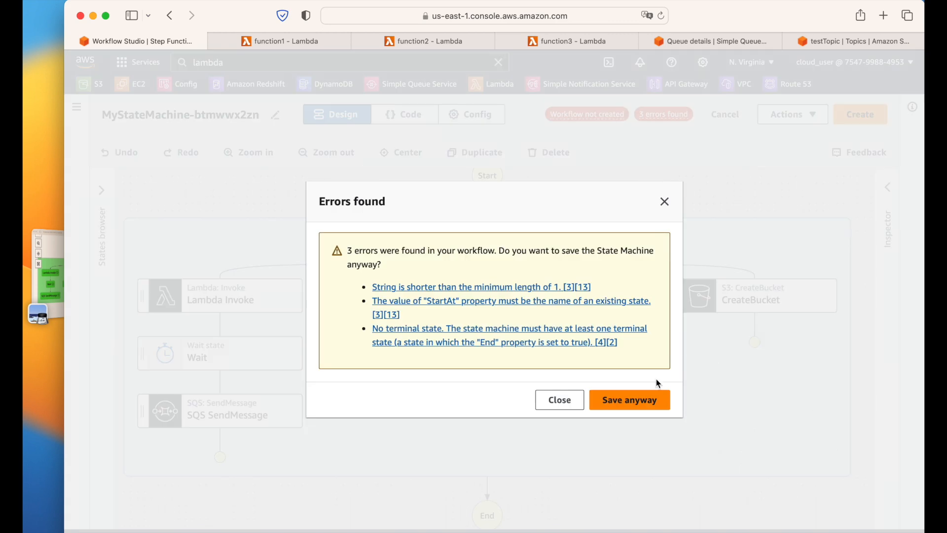
left_click(632, 402)
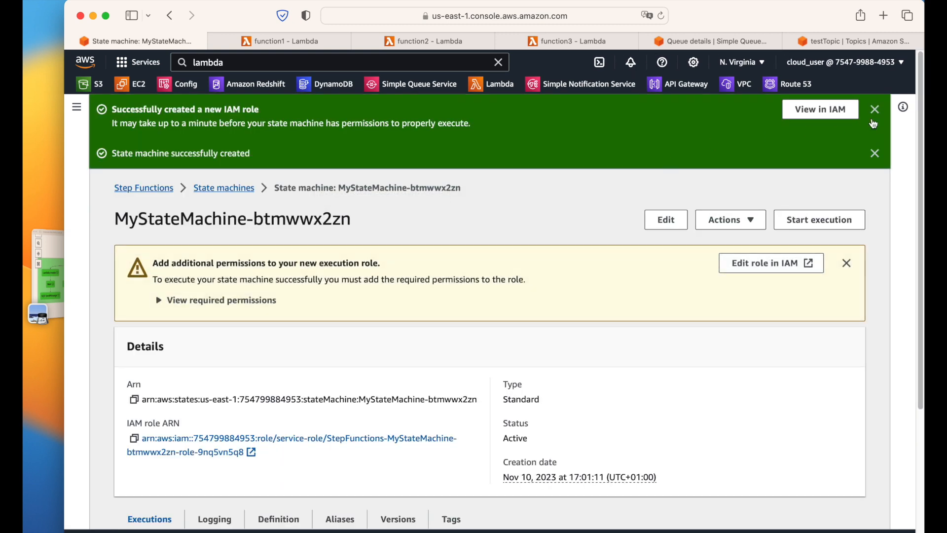
Step: Dismiss the IAM role notice and view the permissions still required by the workflow
left_click(876, 110)
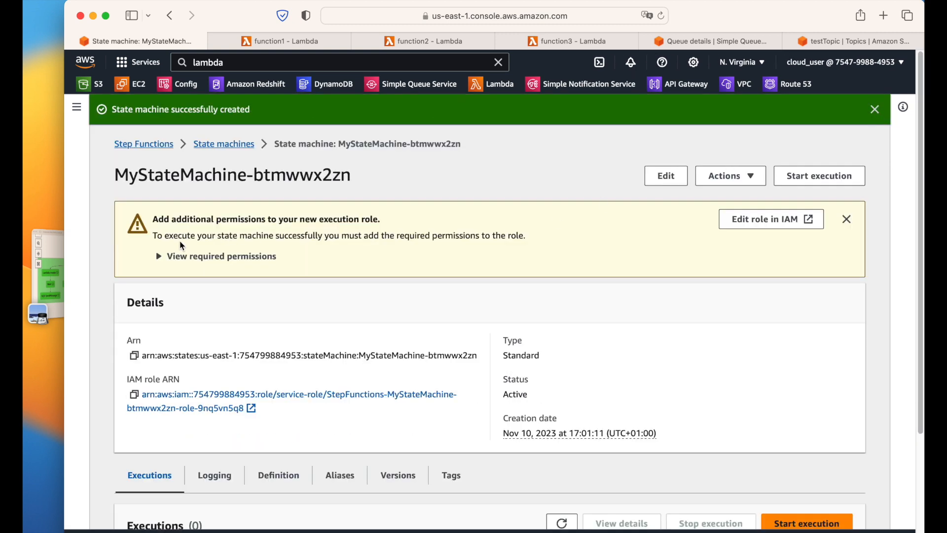
scroll(535, 259, "down", 3)
scroll(534, 260, "up", 3)
left_click_drag(334, 238, 528, 235)
left_click(194, 257)
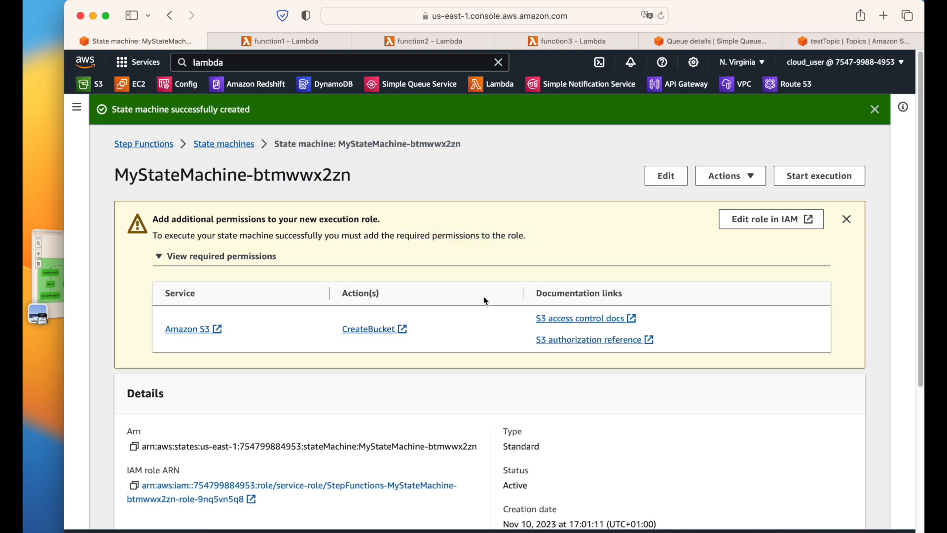
scroll(537, 256, "down", 2)
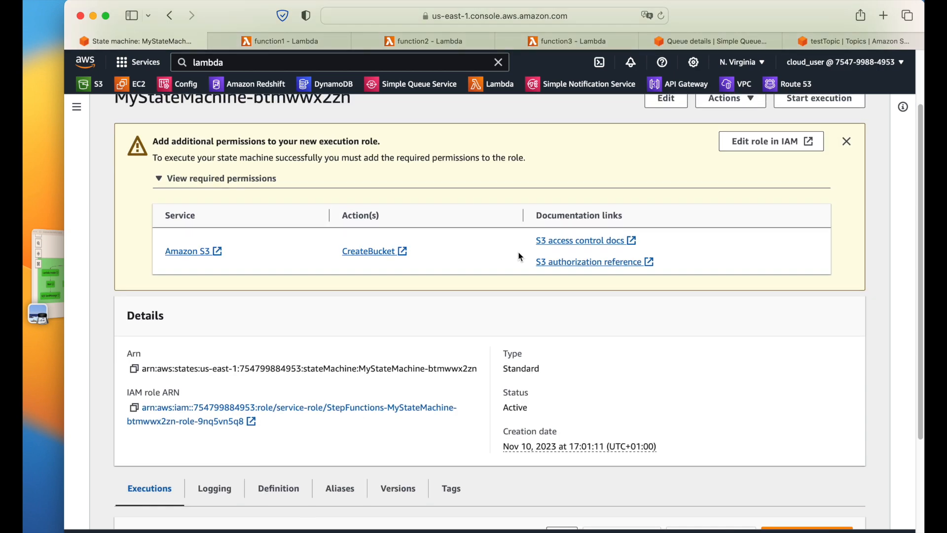
scroll(520, 257, "down", 4)
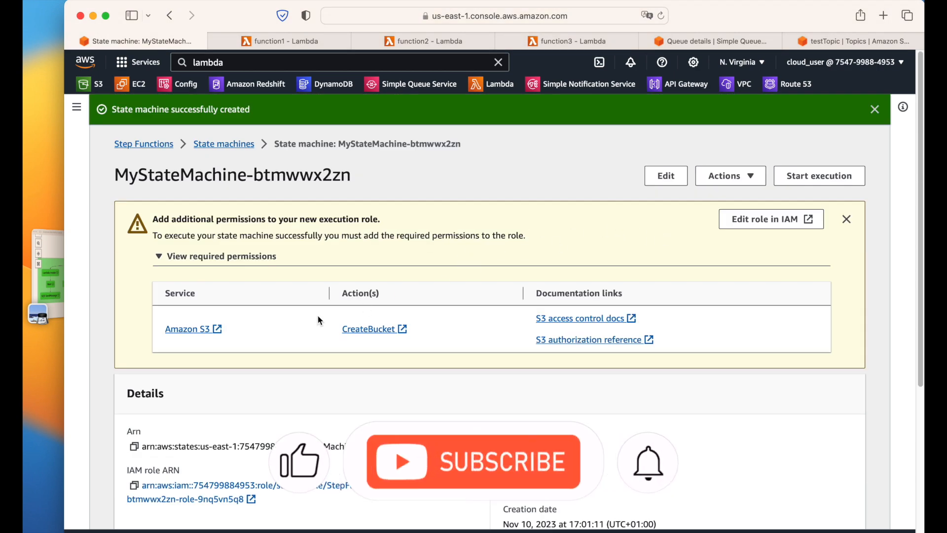
scroll(241, 390, "down", 5)
left_click_drag(128, 233, 189, 233)
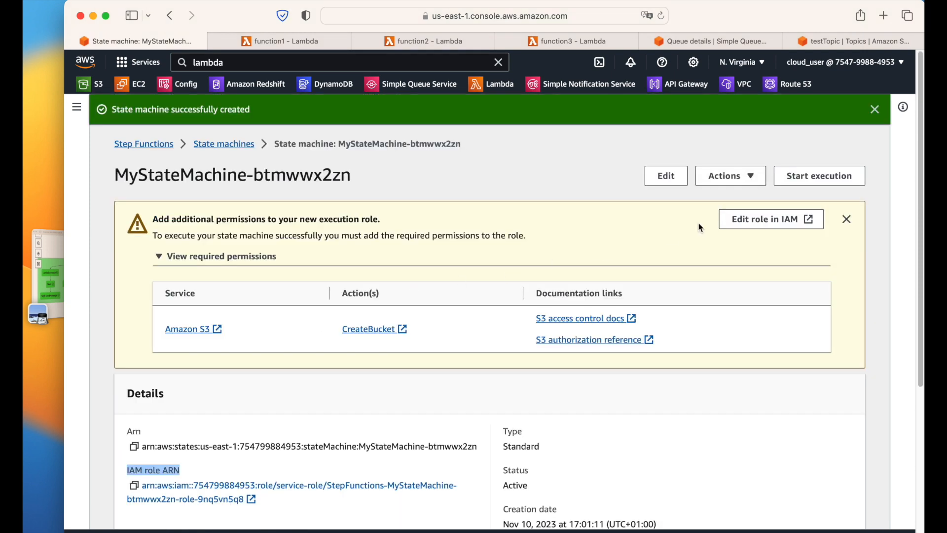
Step: Open the execution role in IAM and review its Lambda invoke and SNS publish policies
left_click(769, 229)
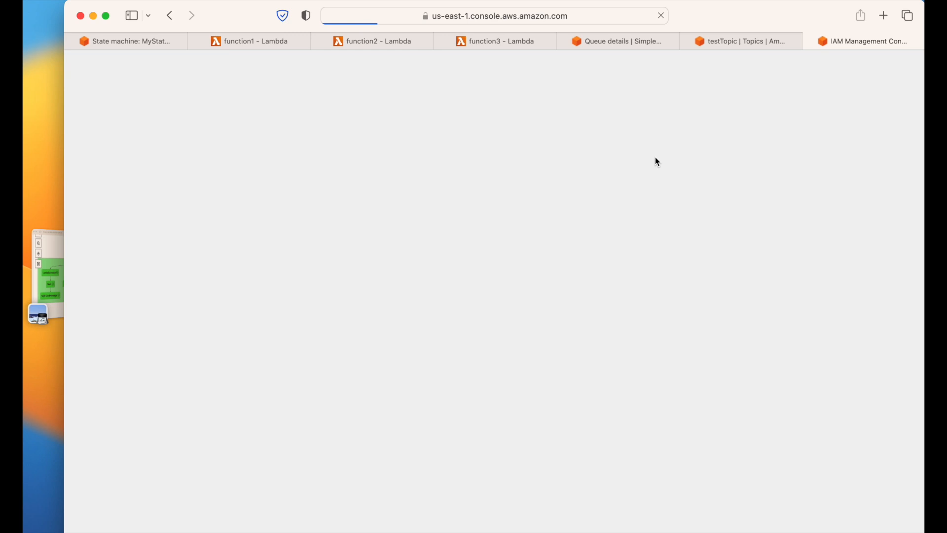
scroll(572, 168, "down", 5)
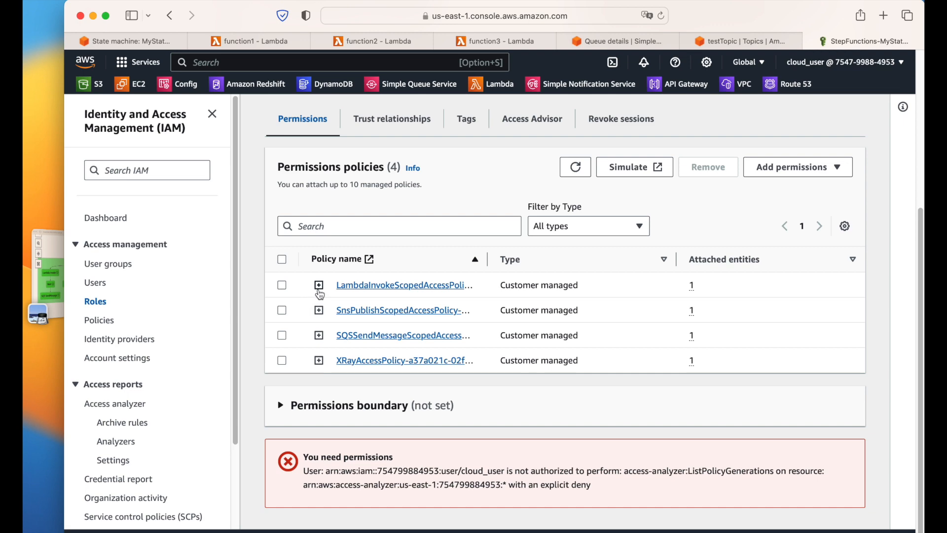
left_click(319, 285)
scroll(498, 354, "down", 3)
scroll(498, 355, "down", 5)
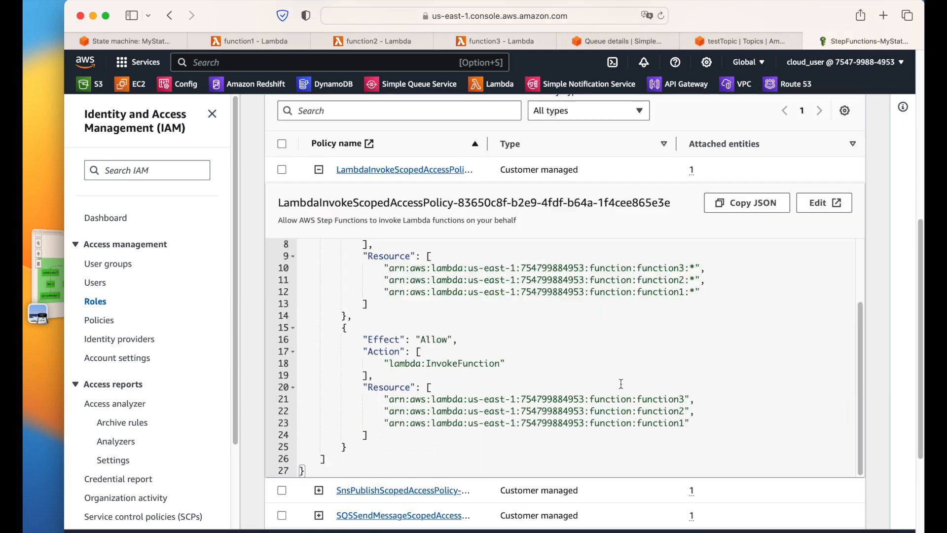
scroll(578, 372, "up", 6)
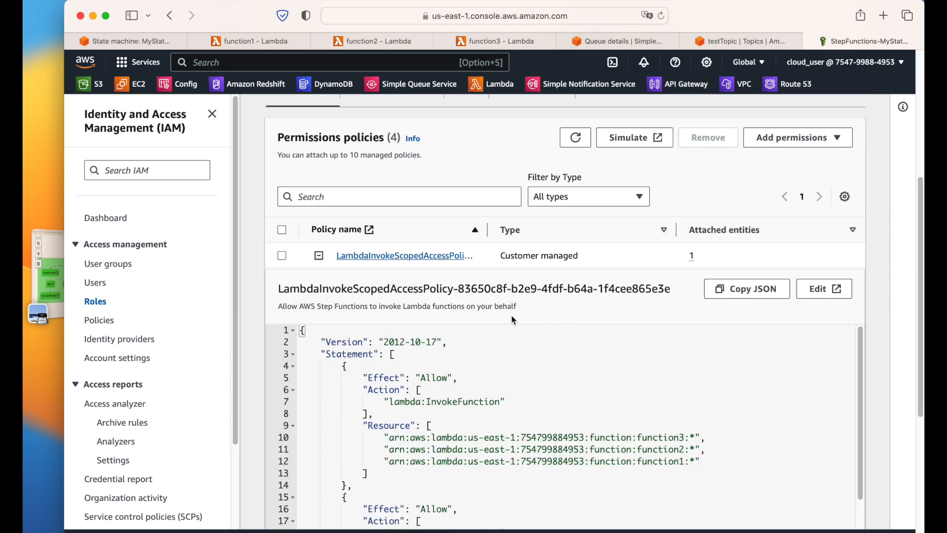
left_click(320, 256)
left_click(319, 309)
scroll(454, 345, "down", 2)
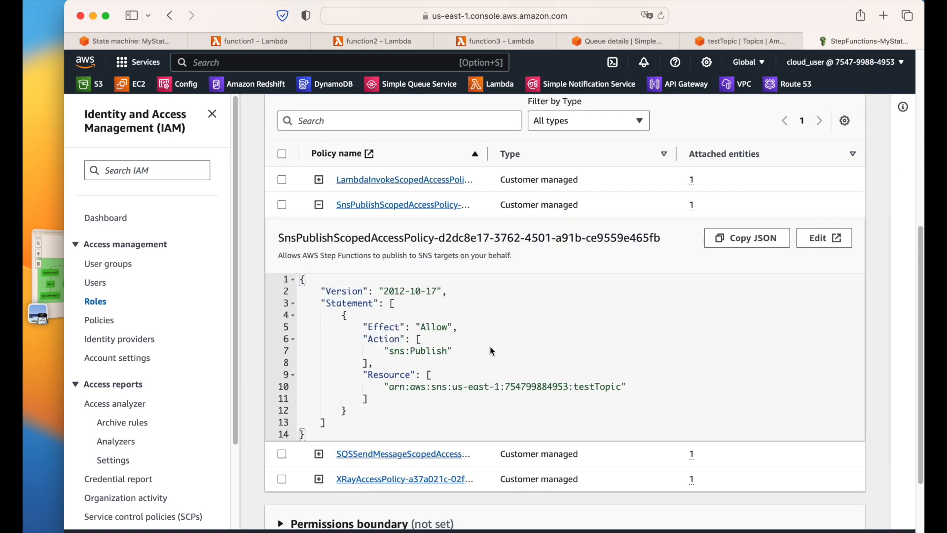
left_click(319, 205)
Step: Review the SQS send message policy, then start creating an inline policy for the role
left_click(319, 334)
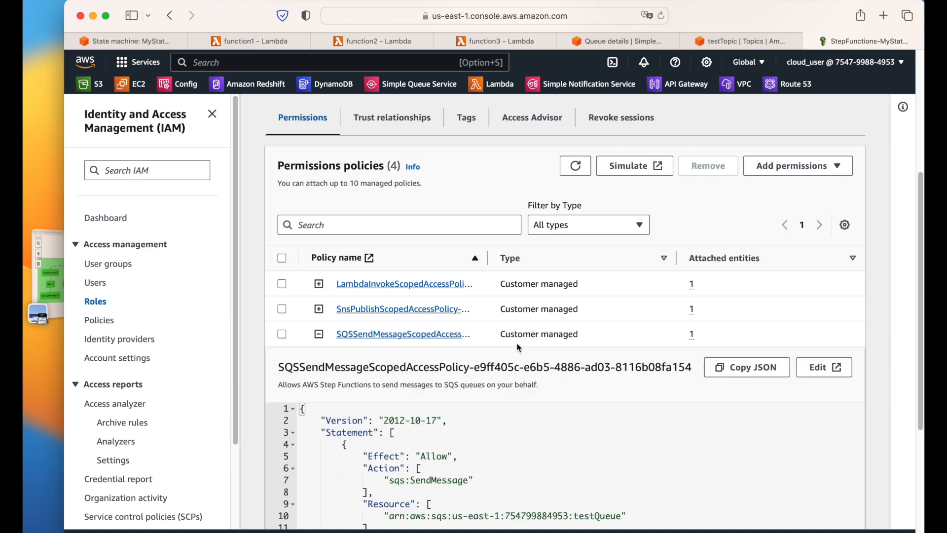
scroll(513, 358, "down", 1)
scroll(515, 357, "down", 1)
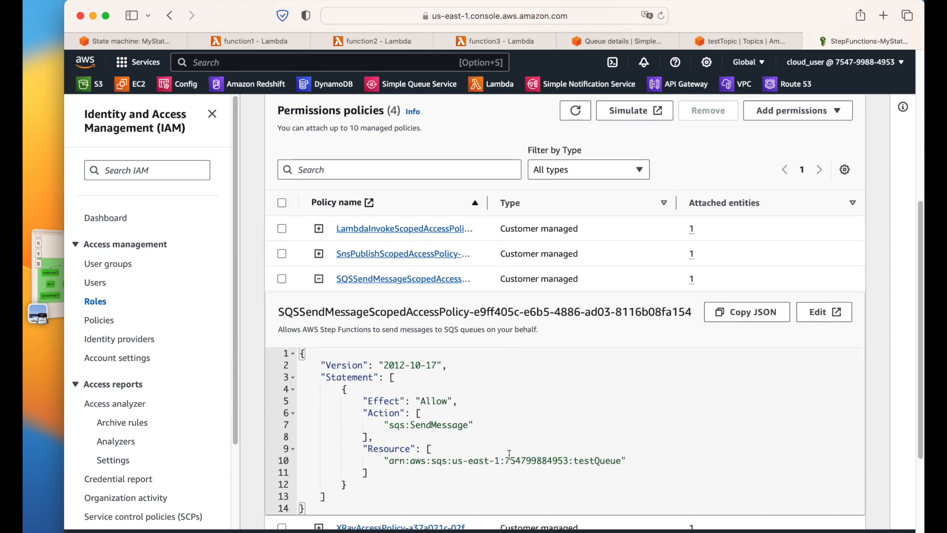
left_click(318, 278)
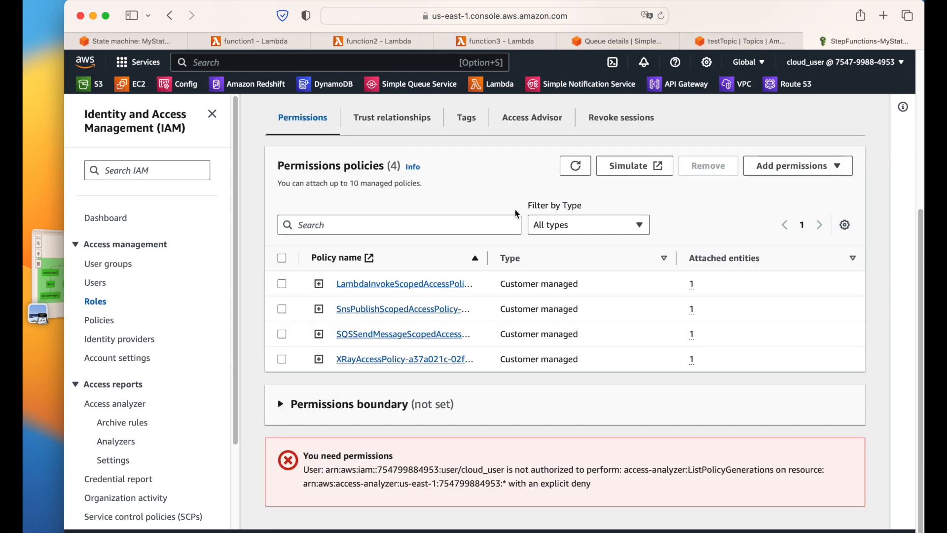
left_click(788, 165)
left_click(788, 204)
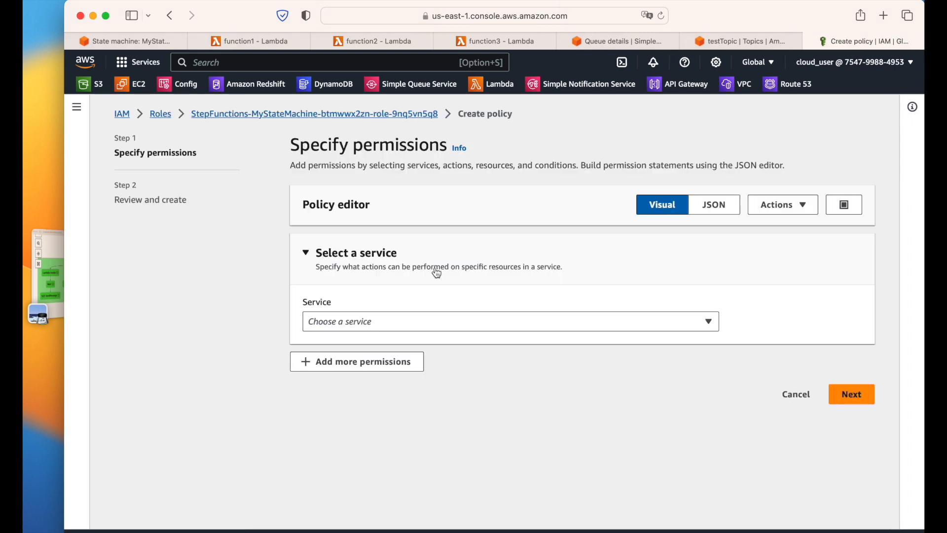
Step: Allow the S3 CreateBucket action on all resources in the new inline policy
left_click(392, 323)
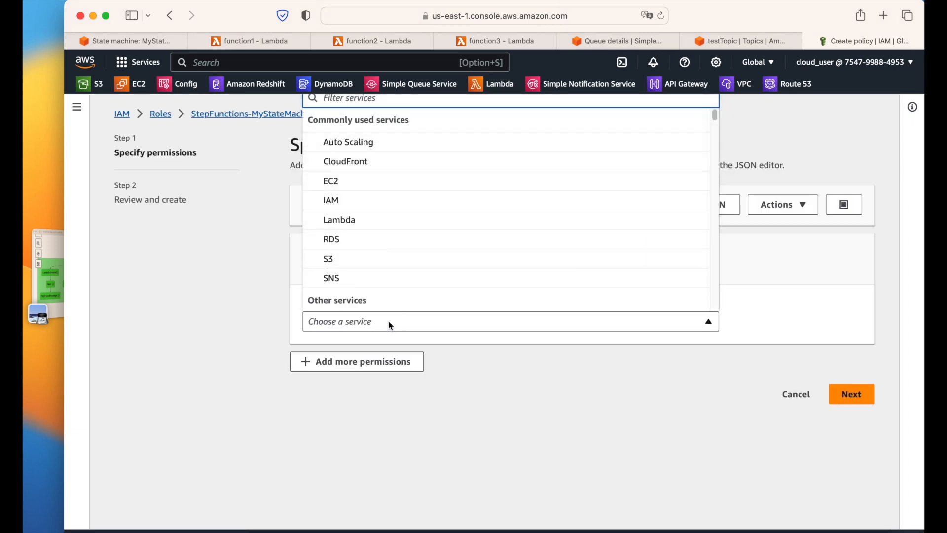
left_click(328, 257)
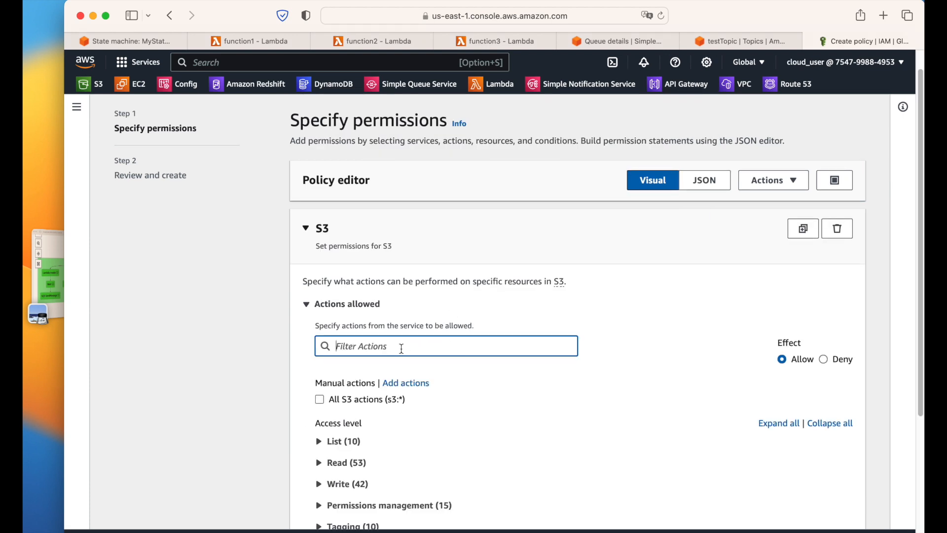
type("cteat")
key("BackSpace")
key("BackSpace")
key("BackSpace")
key("BackSpace")
key("BackSpace")
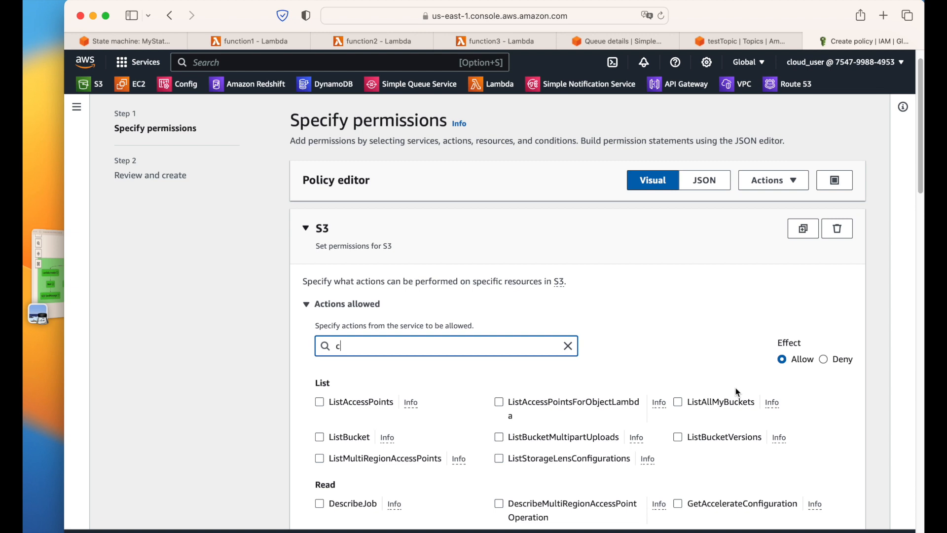
type("reate")
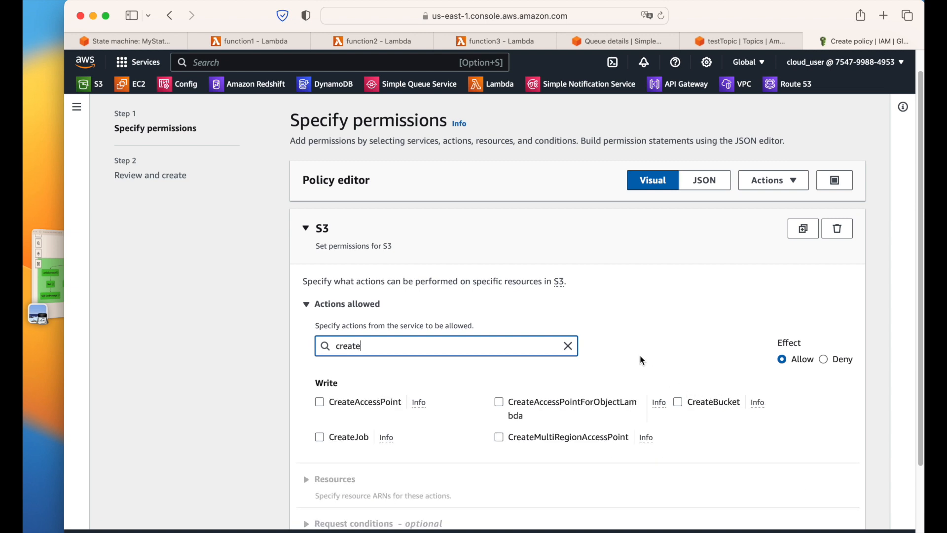
left_click(678, 402)
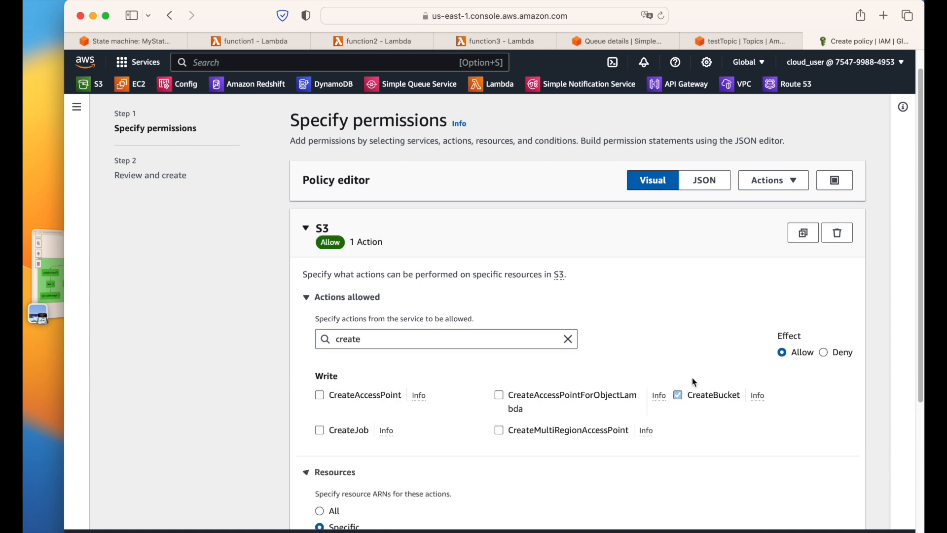
scroll(444, 345, "down", 6)
left_click(320, 202)
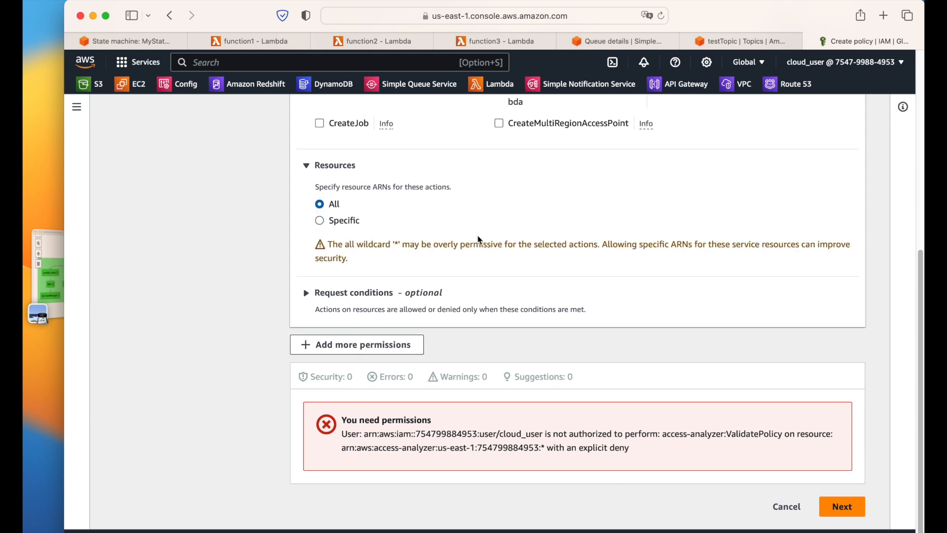
Step: Name the inline policy 's3' and create it
left_click(840, 507)
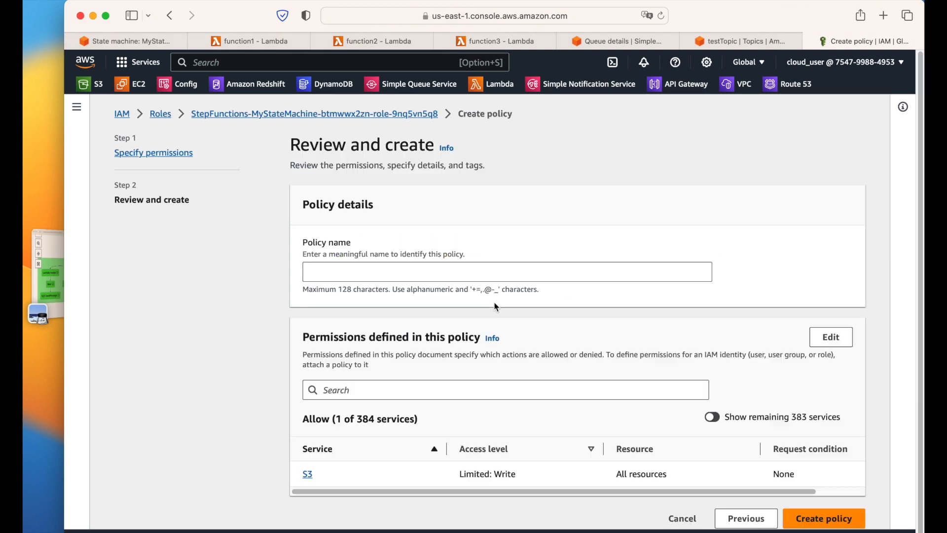
left_click(485, 271)
type("s3")
left_click(844, 519)
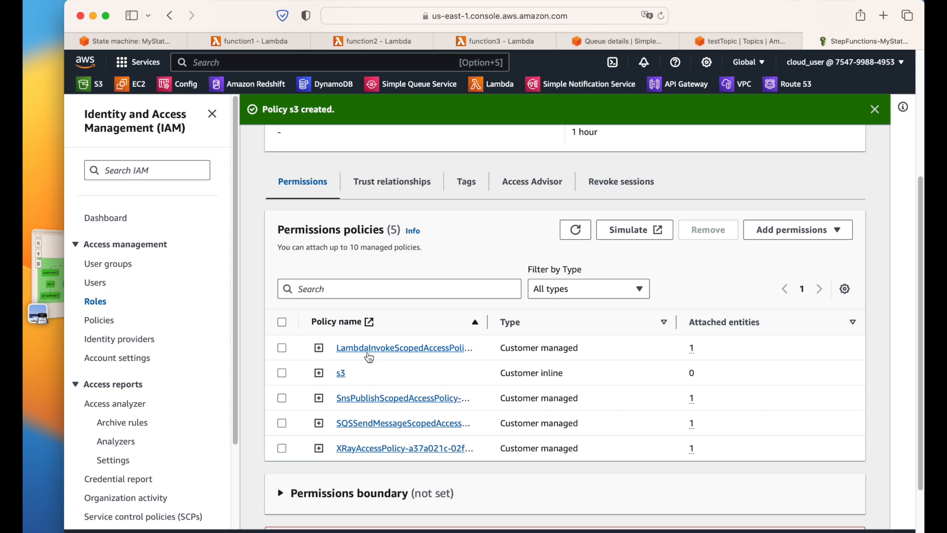
Step: Verify the s3 policy JSON grants s3:CreateBucket, dismiss the notice, and return to the state machine tab
scroll(331, 338, "down", 5)
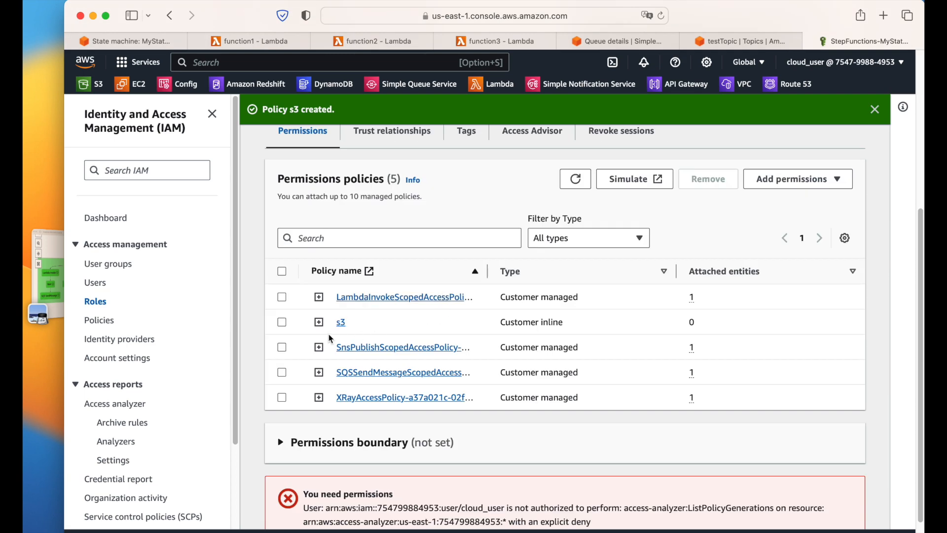
left_click(319, 321)
scroll(443, 340, "down", 3)
left_click_drag(488, 346, 415, 345)
left_click(325, 453)
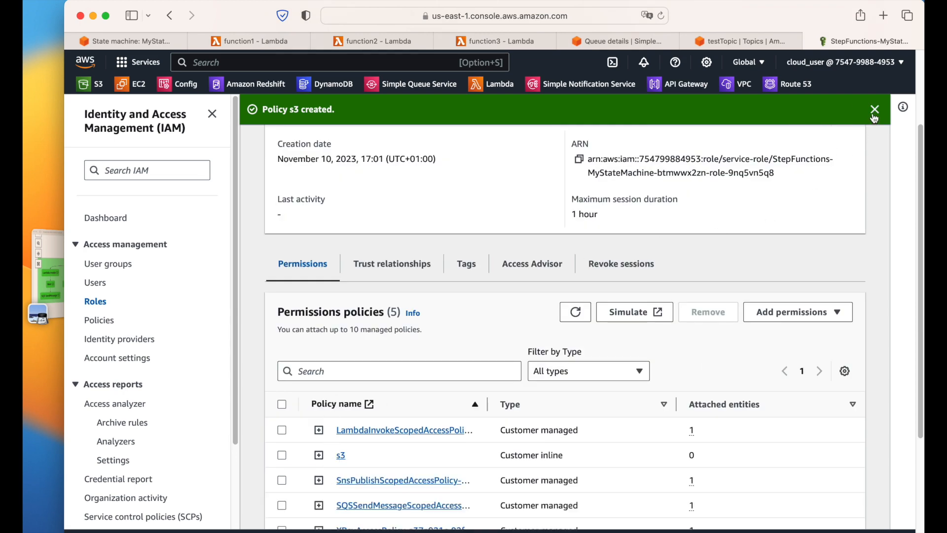
left_click(875, 117)
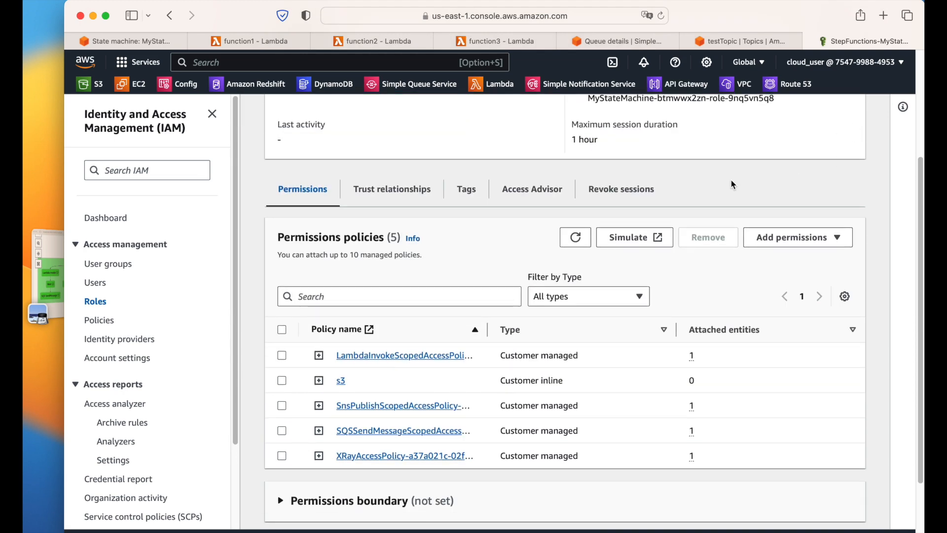
left_click(156, 43)
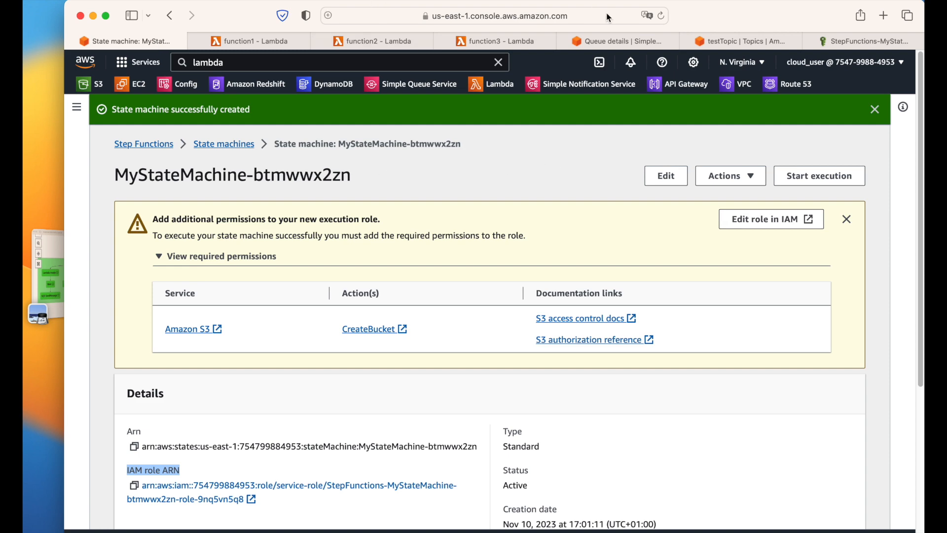
Step: Reload the state machine page and dismiss the permissions warning and success notices
left_click(659, 17)
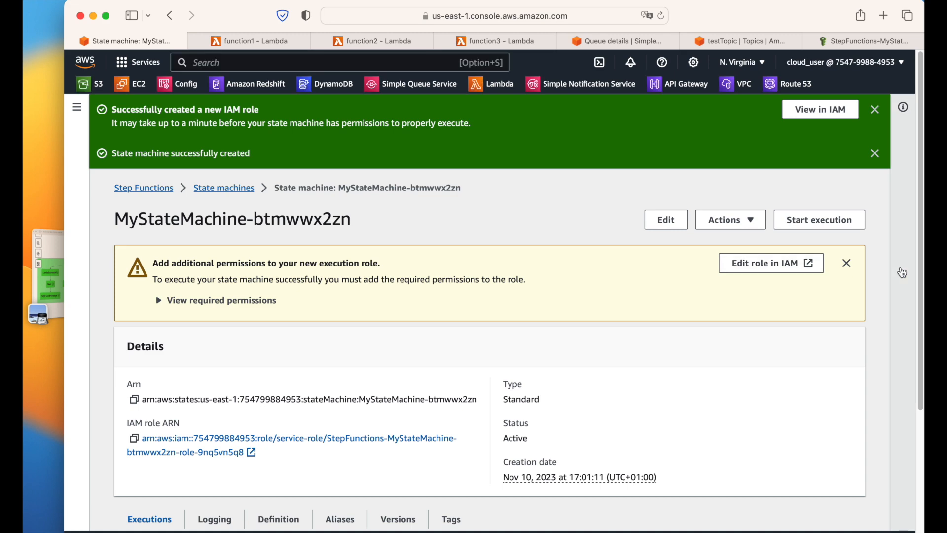
left_click(846, 263)
scroll(487, 316, "down", 3)
scroll(488, 304, "up", 3)
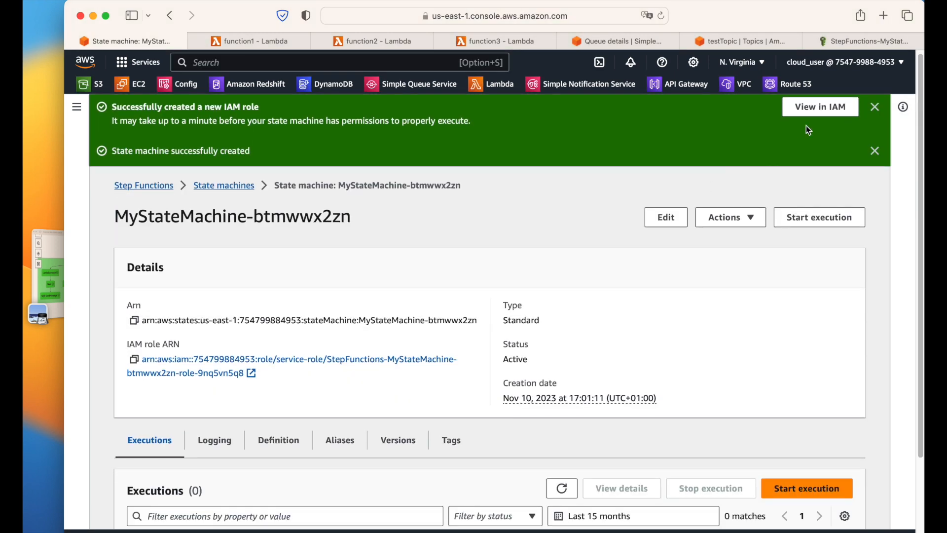
left_click(874, 107)
left_click(874, 106)
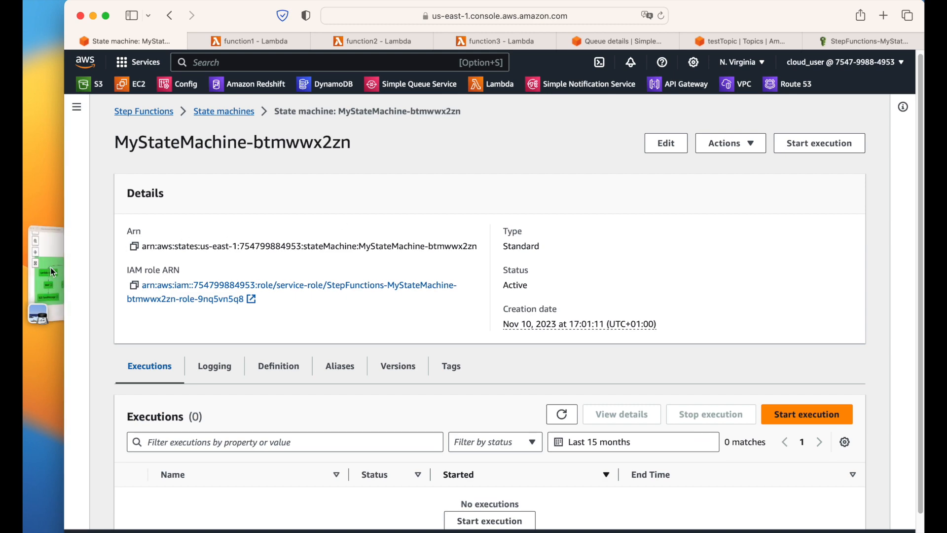
Step: Recheck the reference workflow screenshot and bring up the Start execution form
left_click(45, 282)
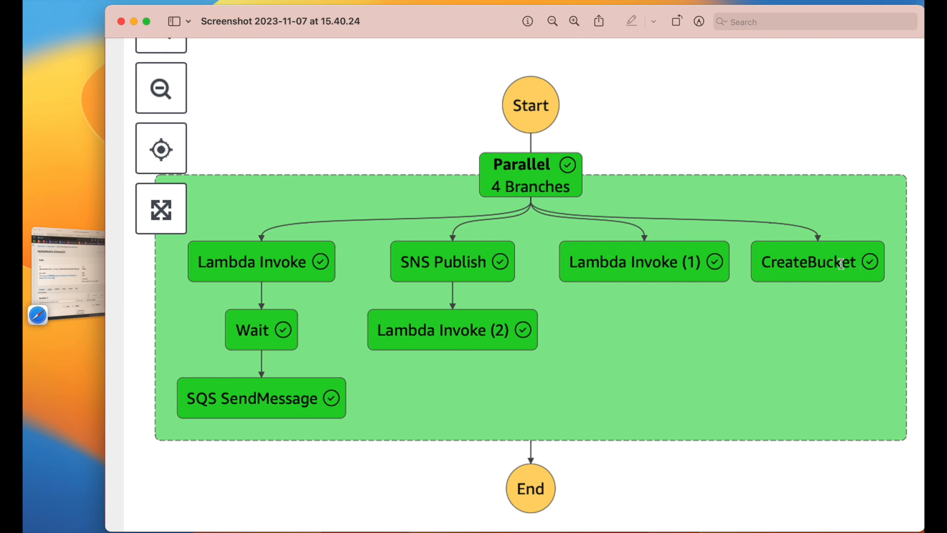
left_click(84, 277)
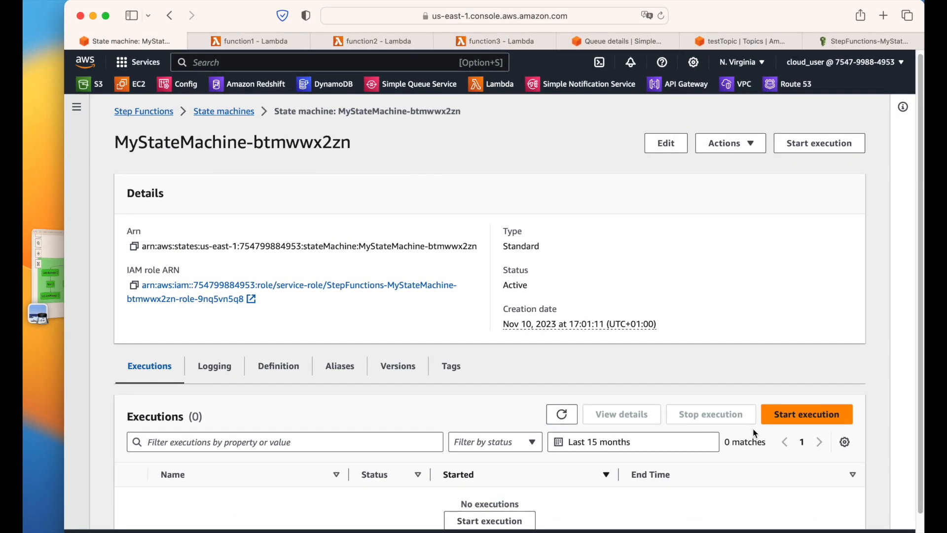
left_click(815, 425)
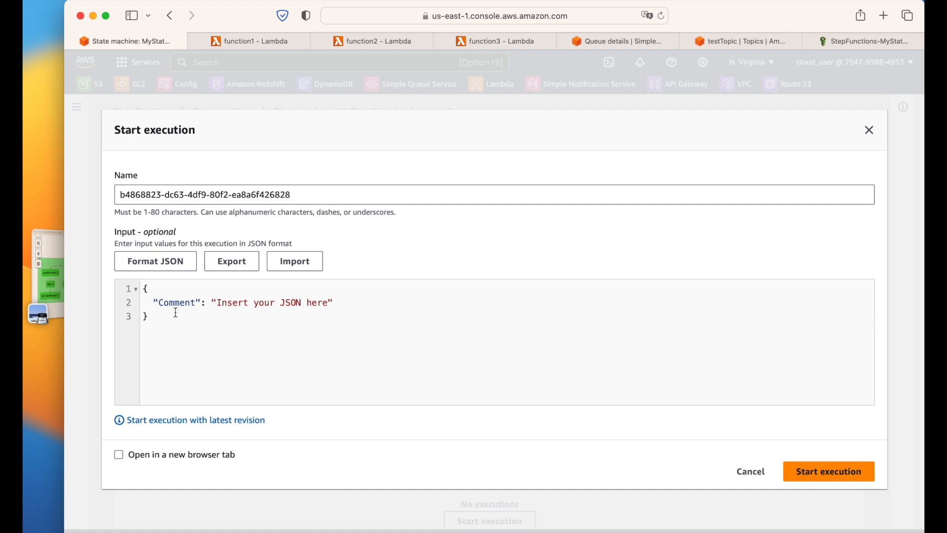
Step: Start an execution with the JSON input comment set to 'First Step Function'
left_click_drag(162, 303, 239, 303)
left_click(286, 304)
left_click_drag(221, 303, 329, 304)
type("Fir")
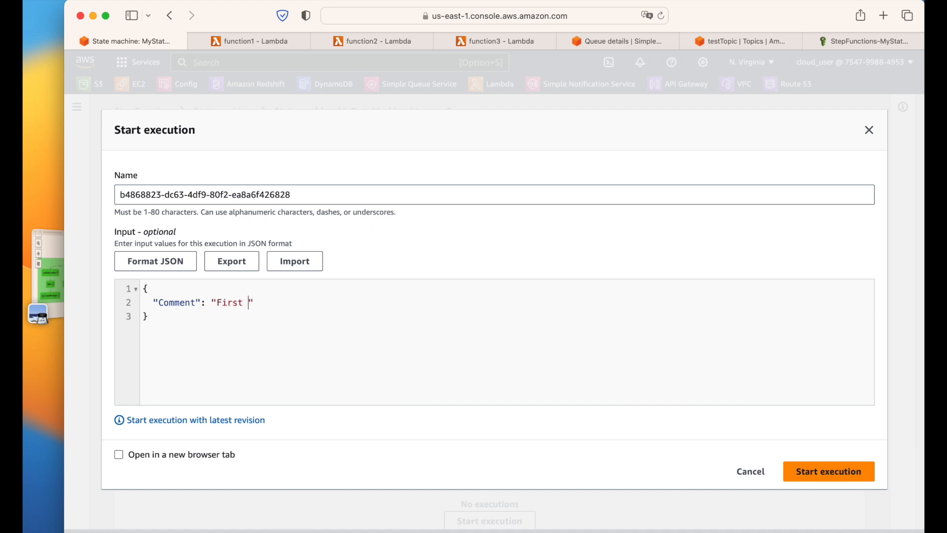
type("st Step Function")
left_click(830, 472)
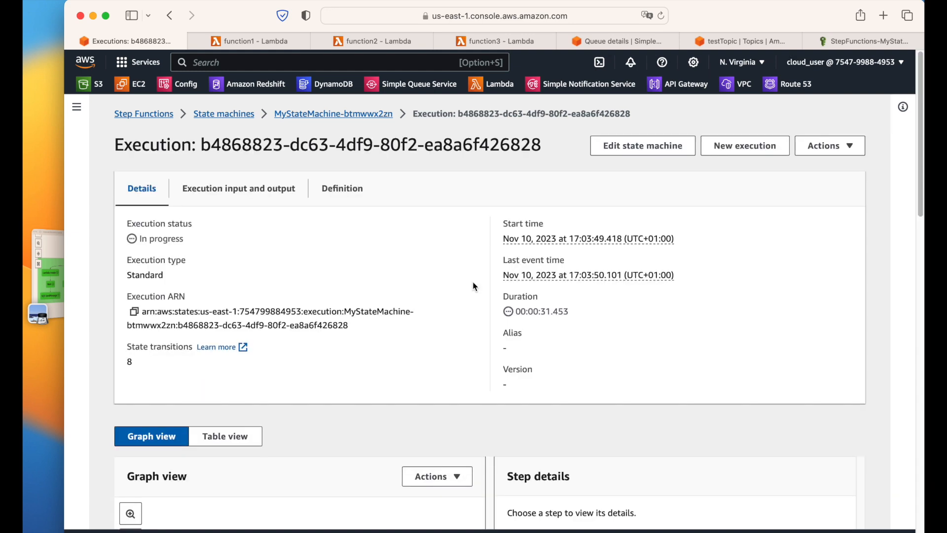
Step: Show the Lambda Invoke step's details and open its log group in a new tab
scroll(497, 271, "down", 8)
scroll(510, 276, "up", 2)
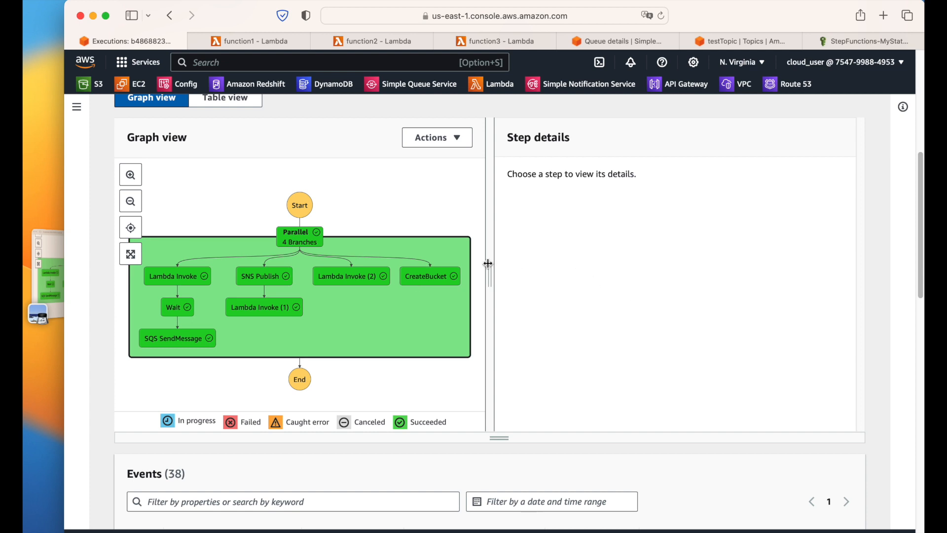
left_click(197, 278)
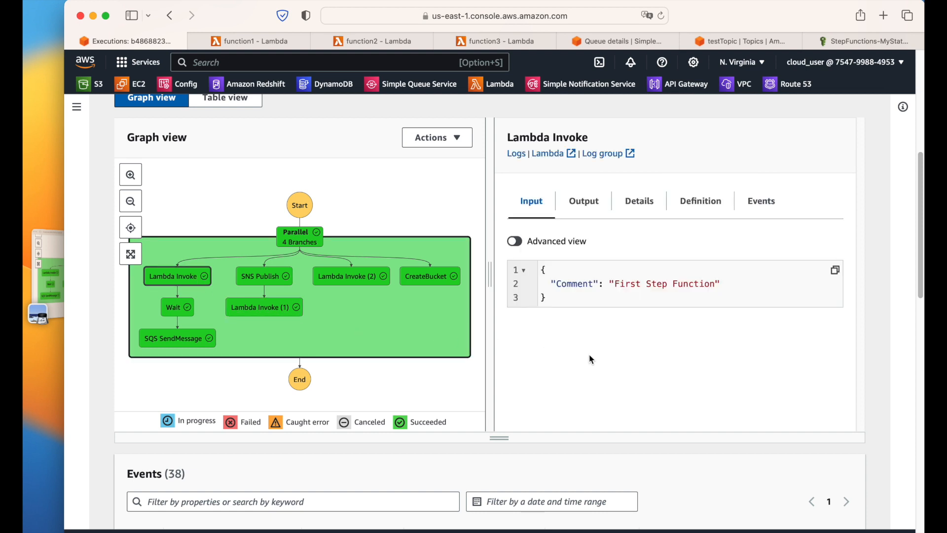
scroll(592, 359, "down", 1)
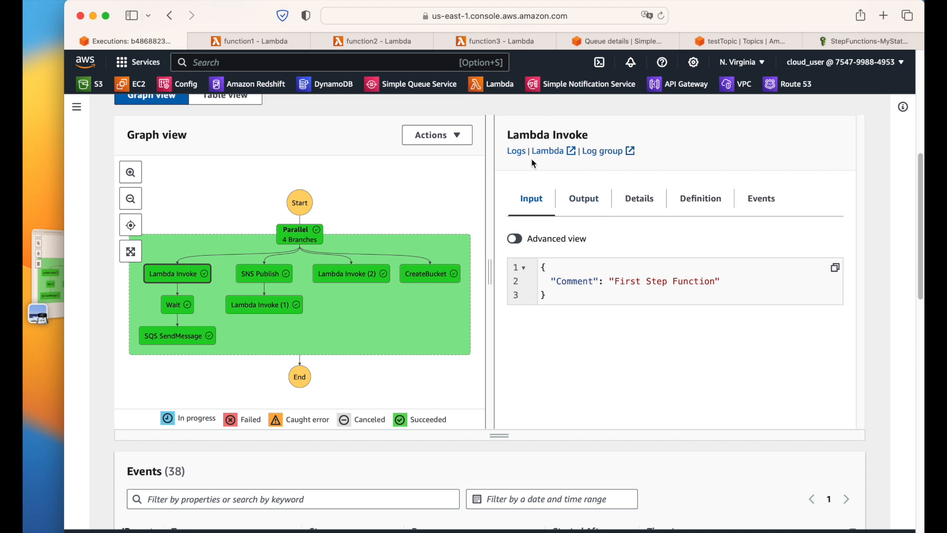
left_click(610, 152)
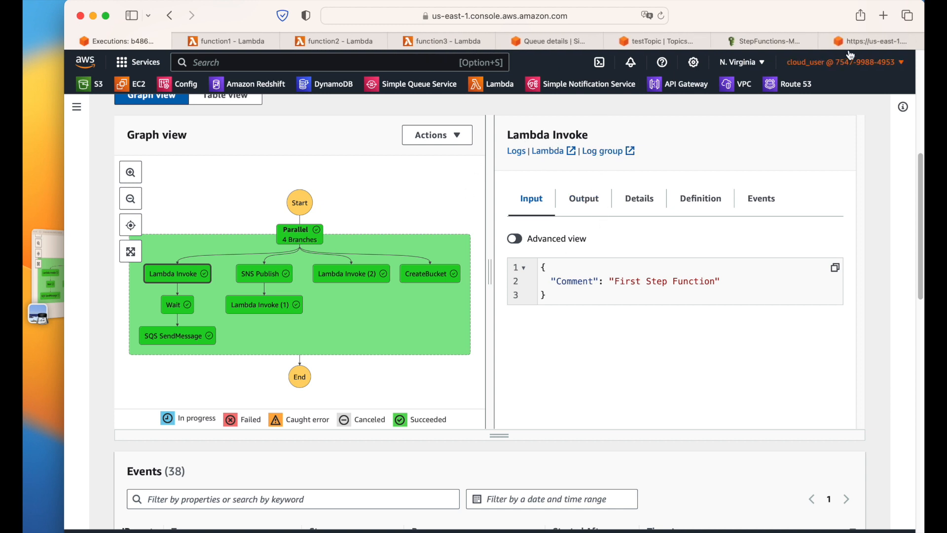
Step: Open function1's latest log stream in CloudWatch and expand its logged event
left_click(870, 42)
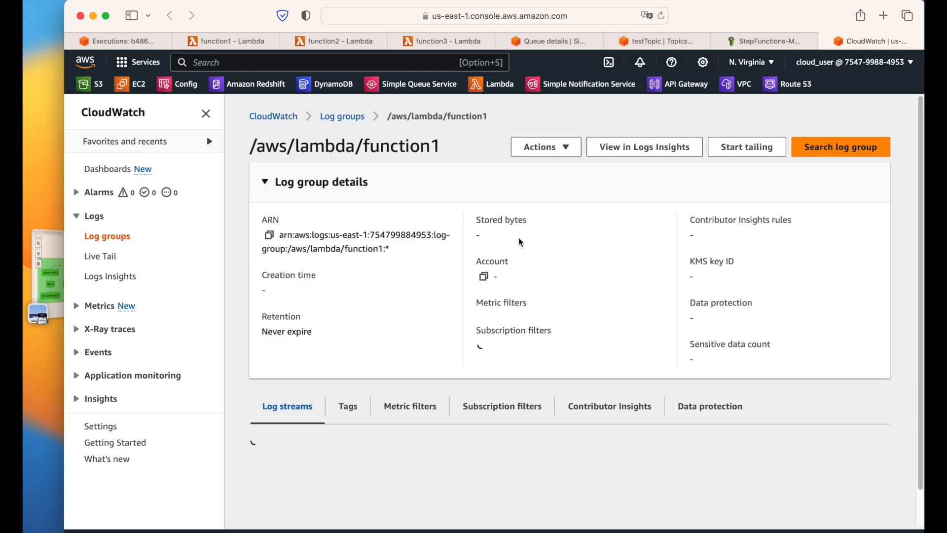
scroll(407, 261, "down", 2)
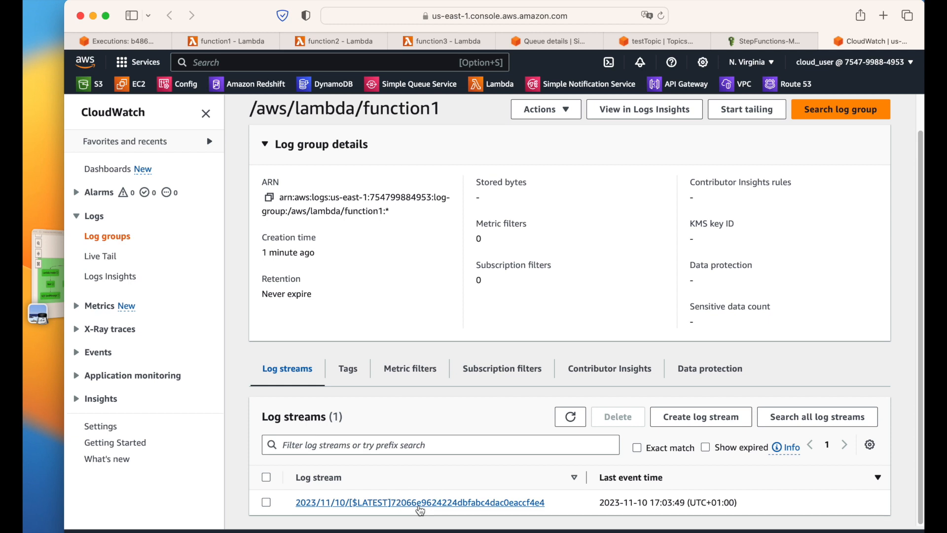
left_click(418, 504)
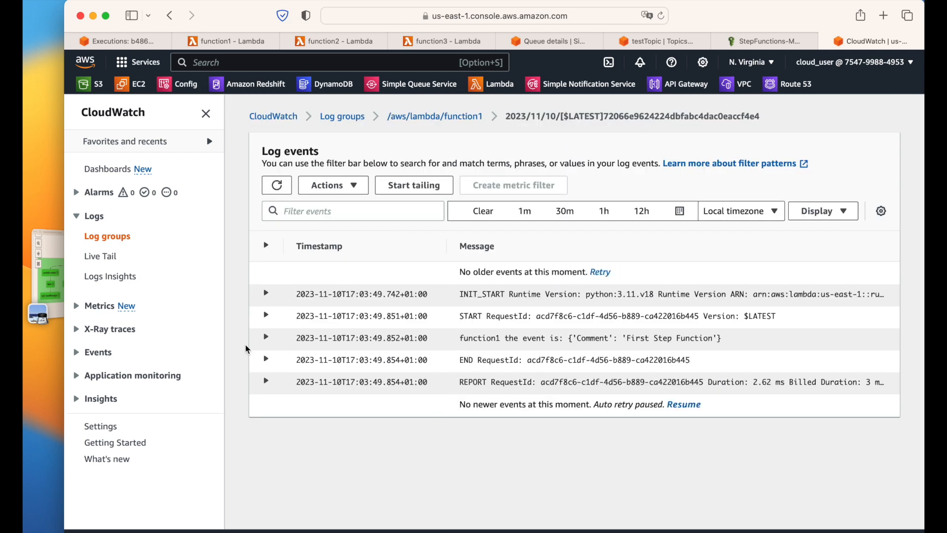
left_click(266, 338)
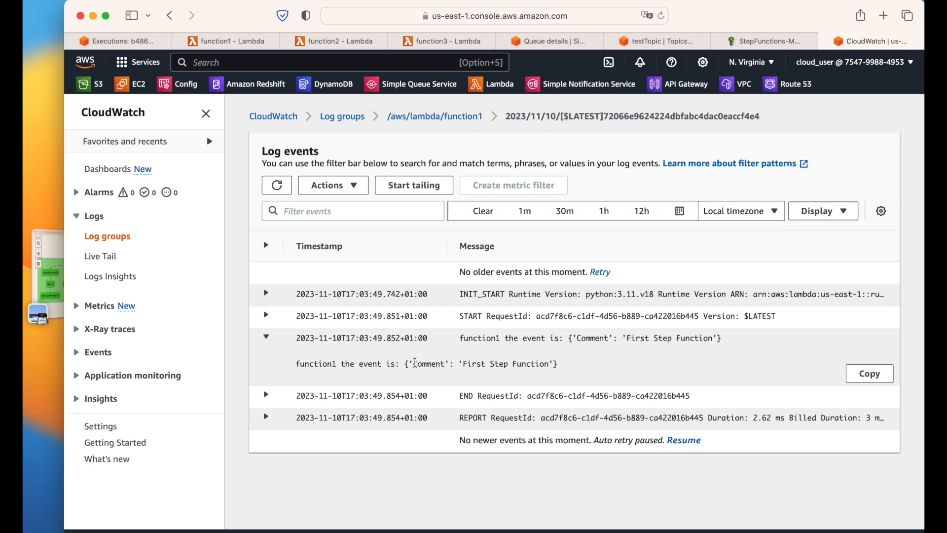
Step: Highlight the {'Comment': 'First Step Function'} text in the event, then close the CloudWatch logs
left_click_drag(413, 365, 544, 365)
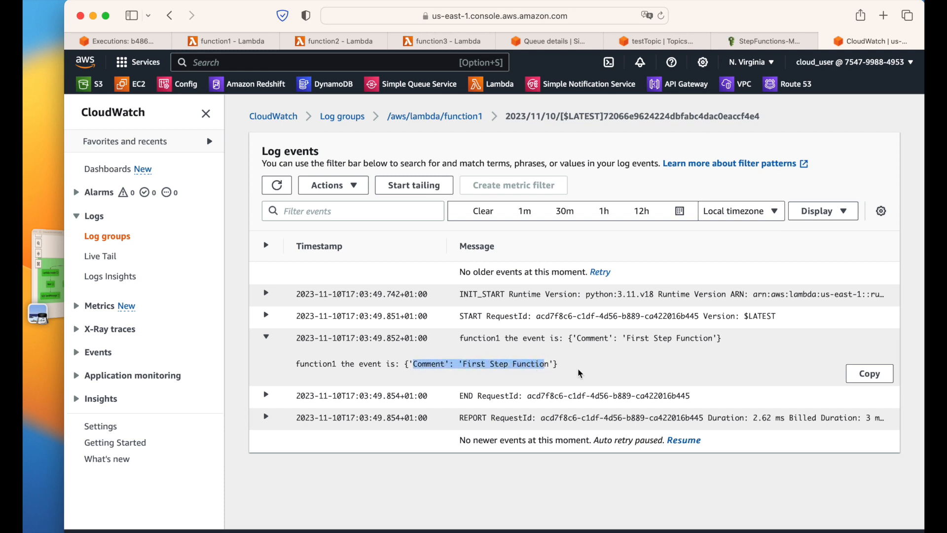
left_click(461, 374)
left_click_drag(577, 364, 388, 362)
left_click(485, 366)
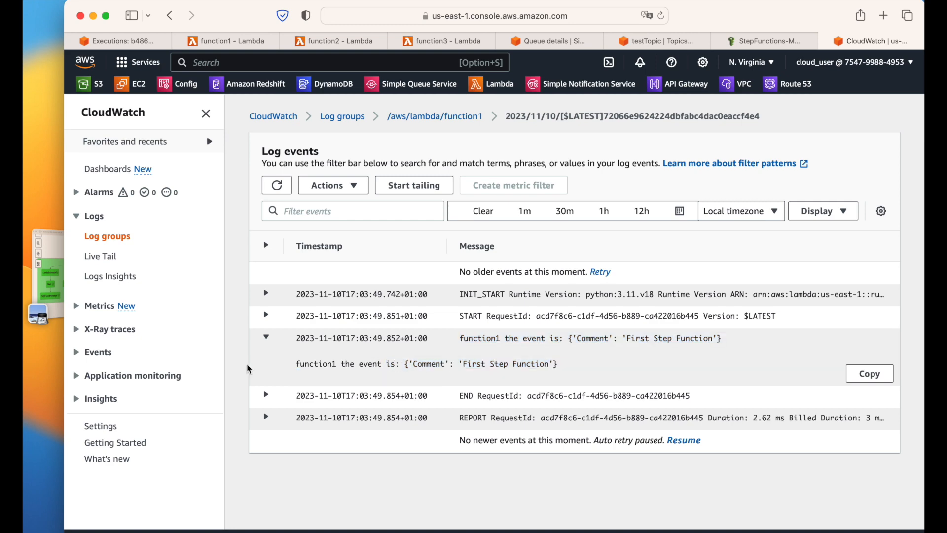
left_click(826, 43)
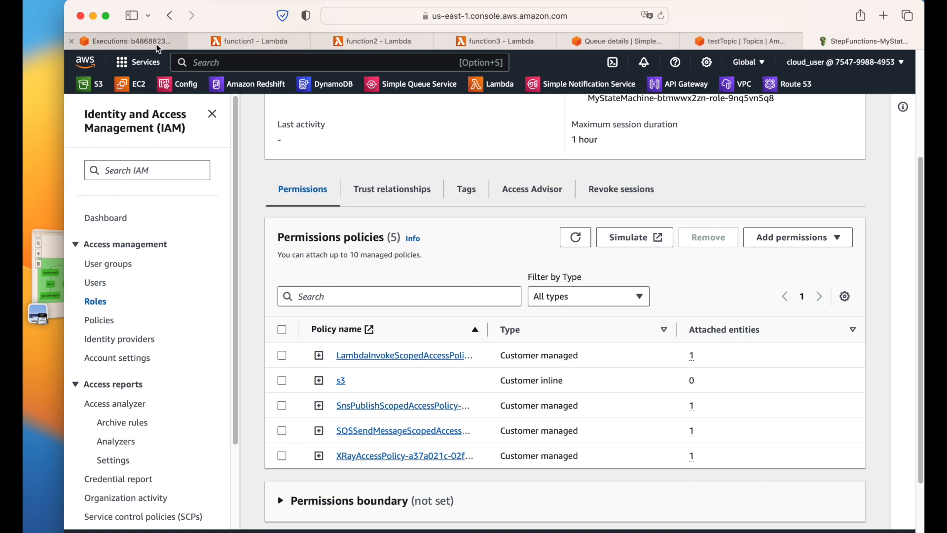
Step: View the Wait and SQS SendMessage step details, then switch to the testQueue page
left_click(159, 45)
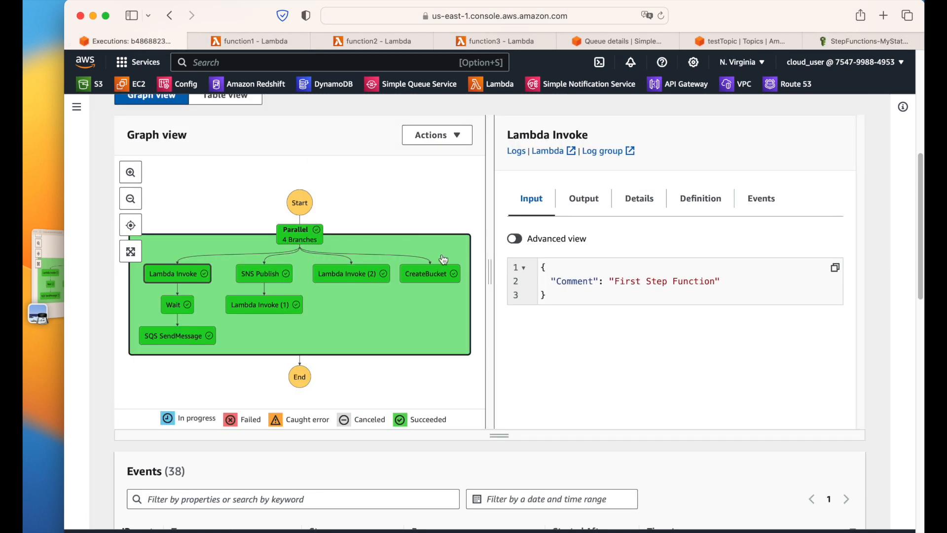
left_click(171, 305)
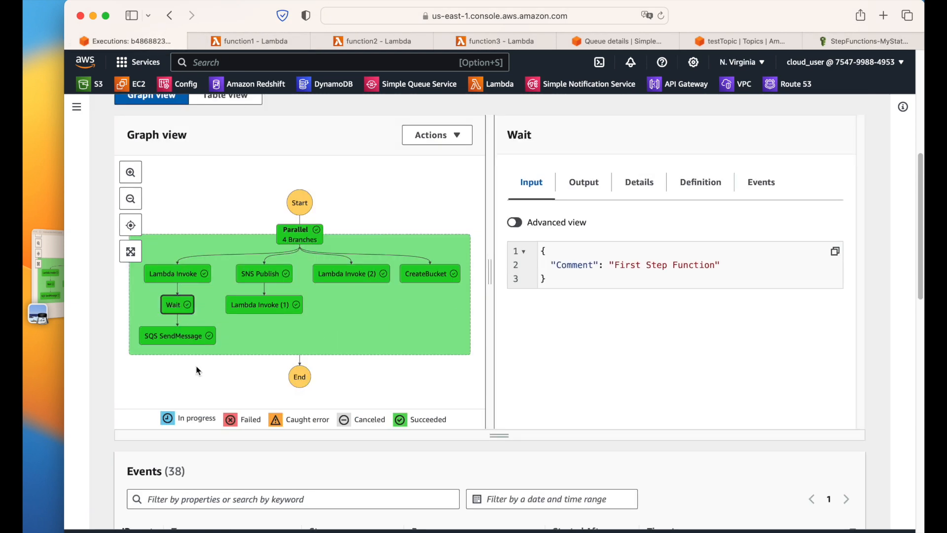
left_click(185, 342)
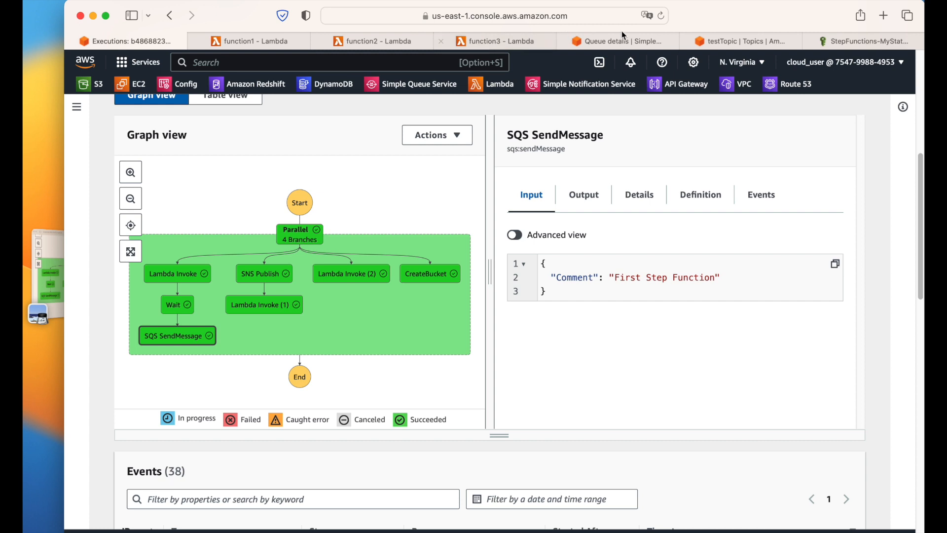
left_click(635, 42)
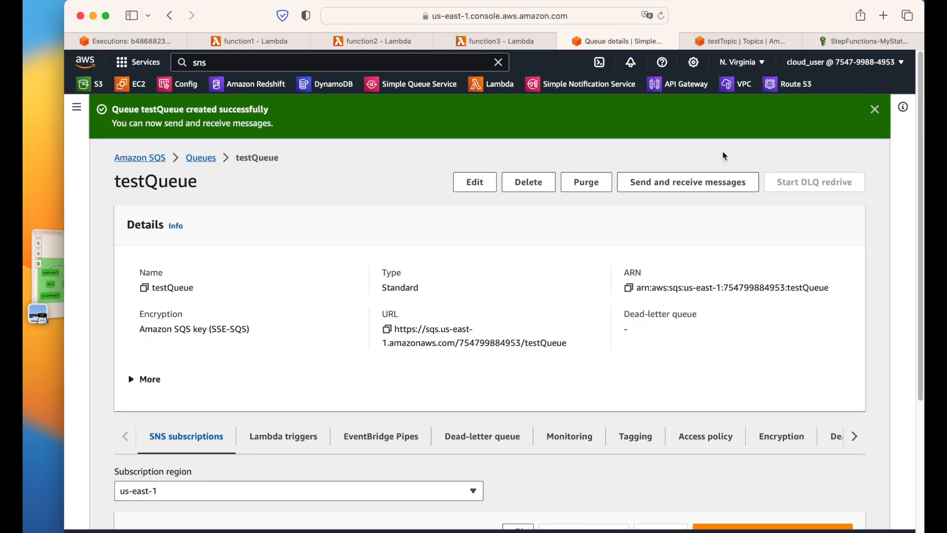
Step: Poll testQueue and open the received message showing {"Comment":"First Step Function"}
left_click(872, 109)
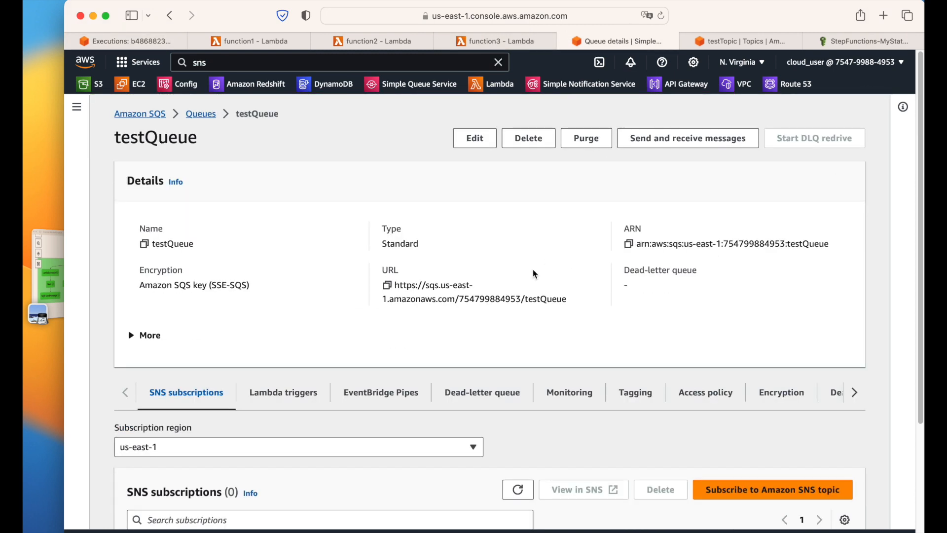
left_click(693, 137)
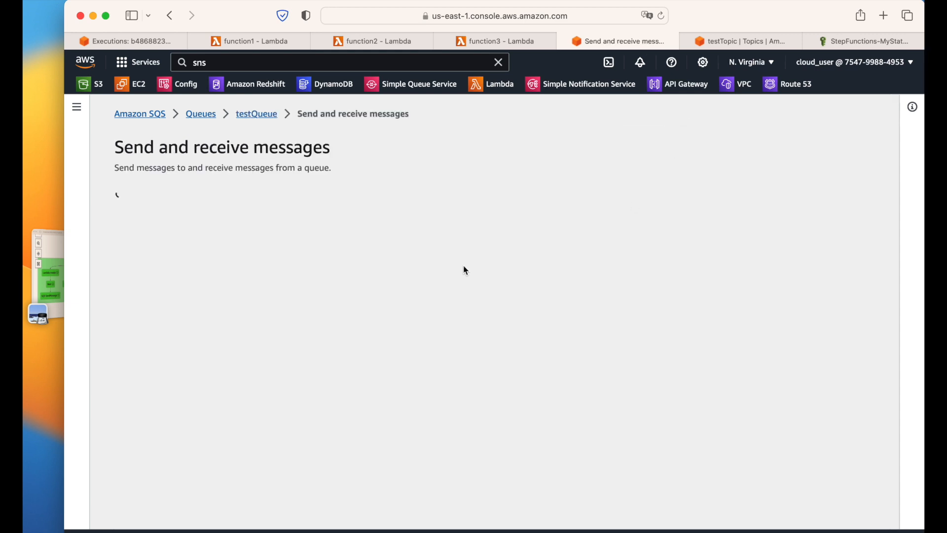
scroll(566, 225, "down", 3)
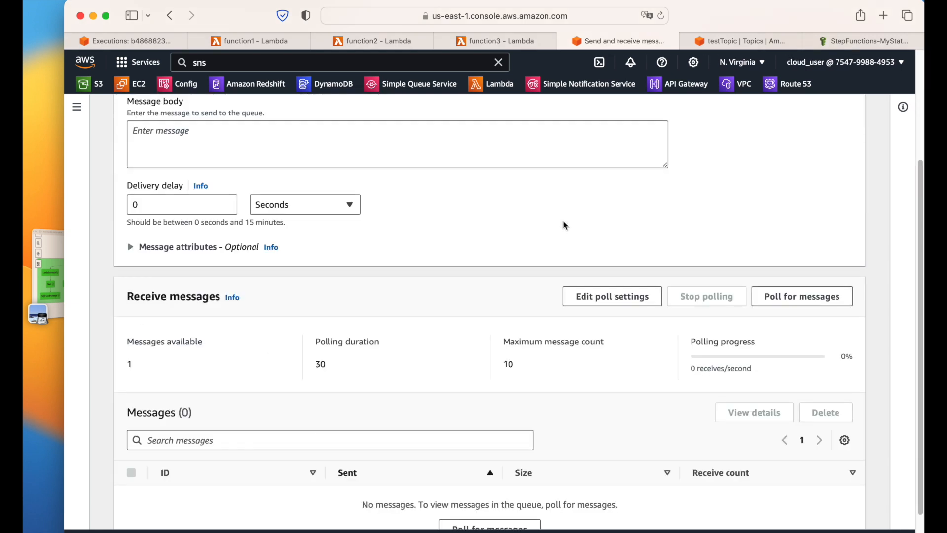
left_click(782, 305)
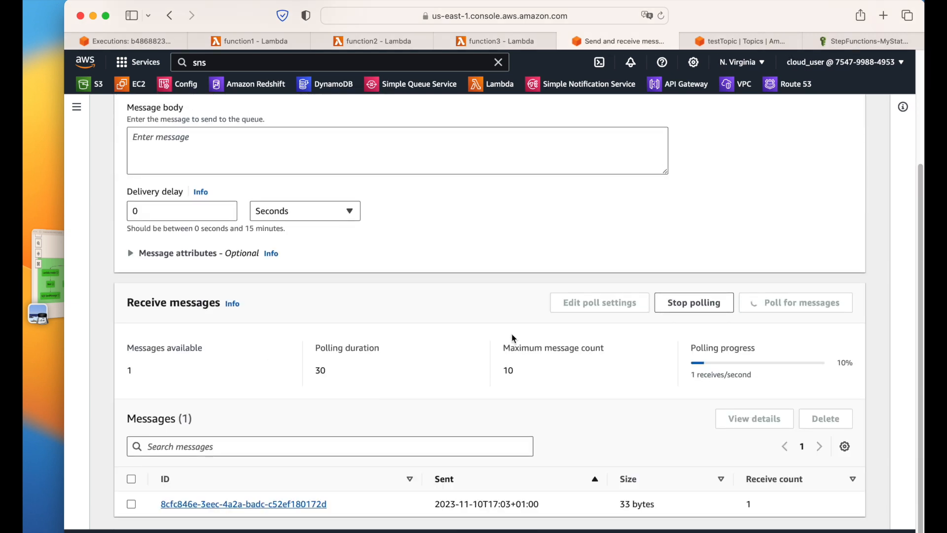
left_click(283, 504)
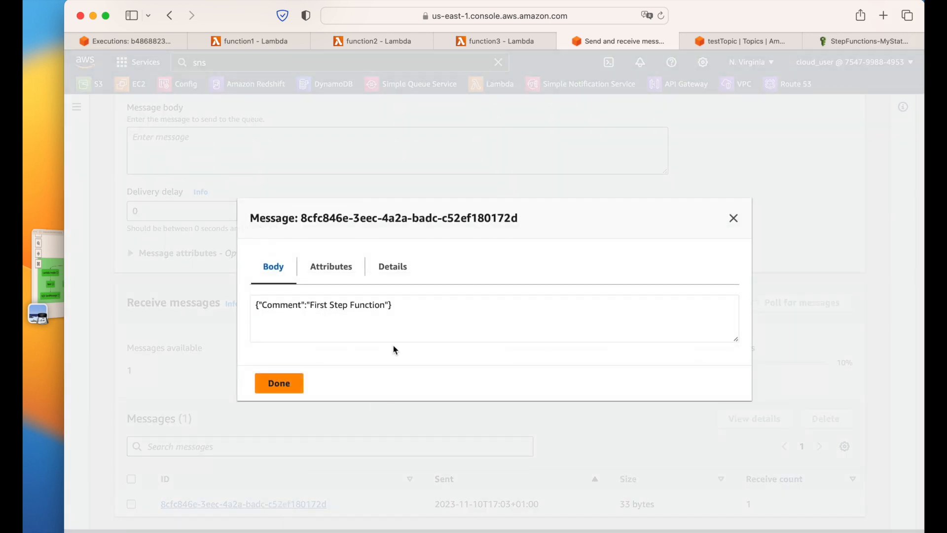
left_click_drag(262, 308, 385, 305)
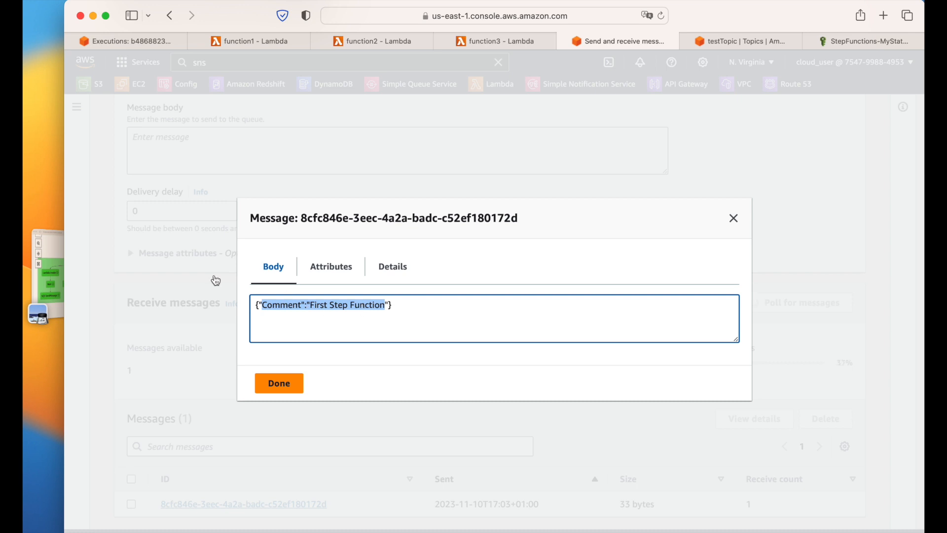
left_click(124, 41)
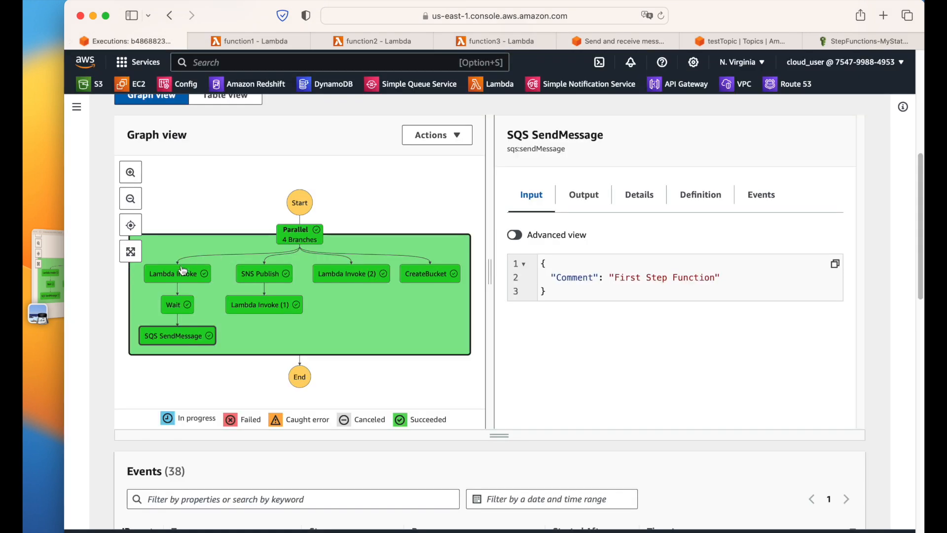
Step: Check the Lambda Invoke step's output and close the SQS message details
left_click(185, 273)
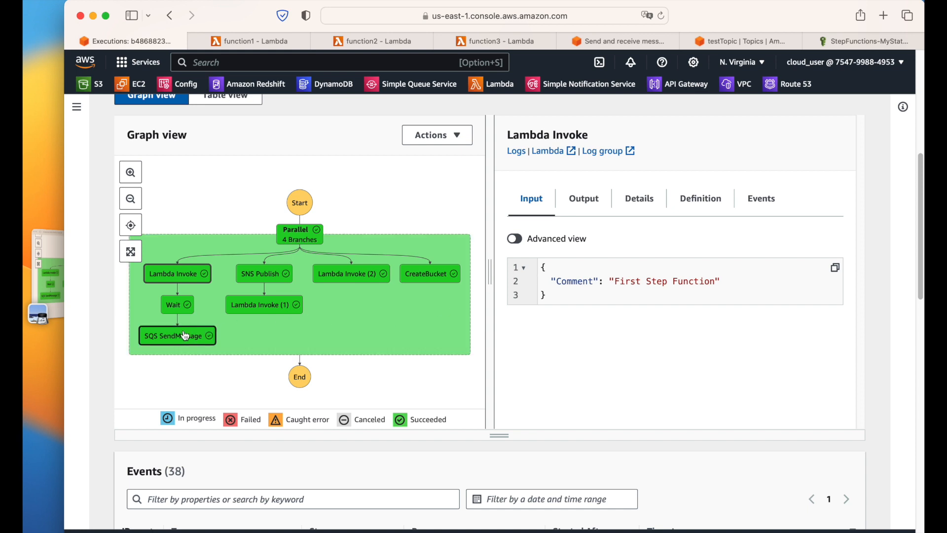
left_click(595, 211)
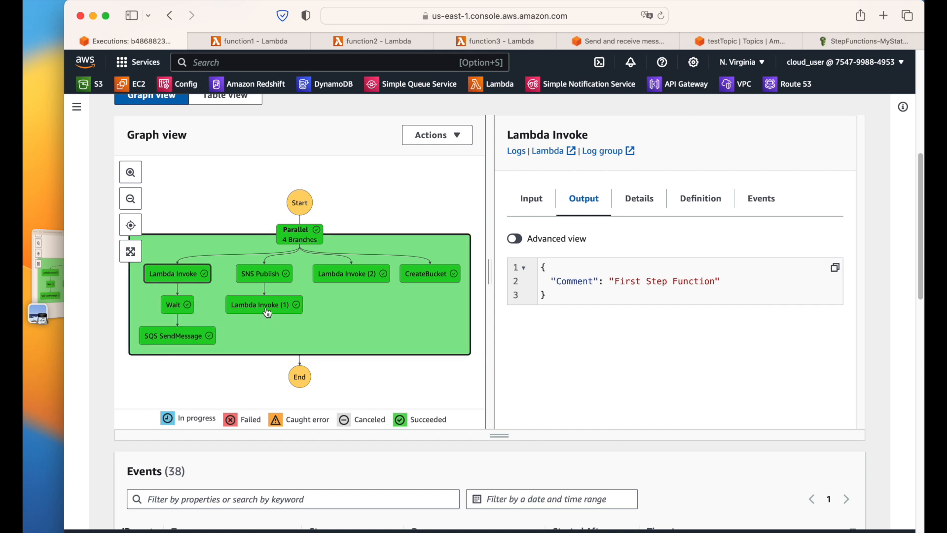
left_click(638, 43)
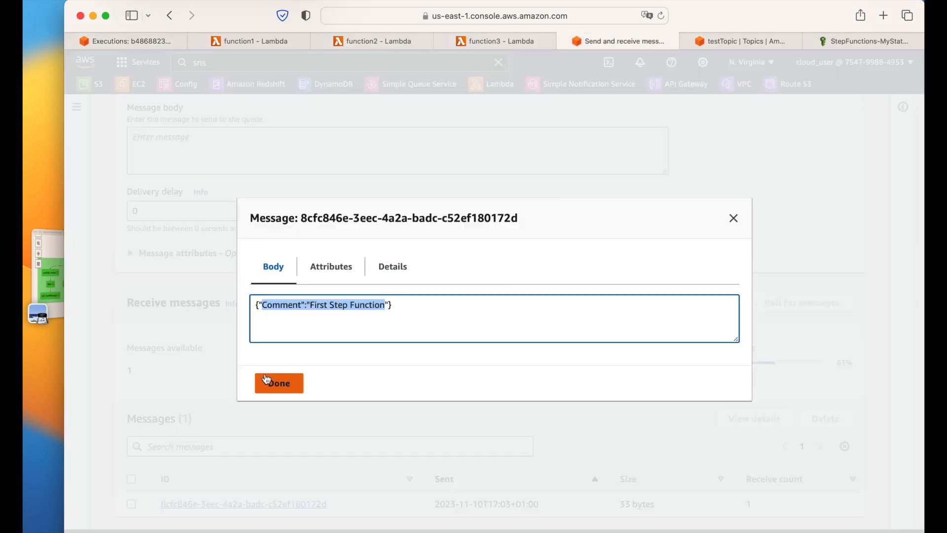
left_click(734, 219)
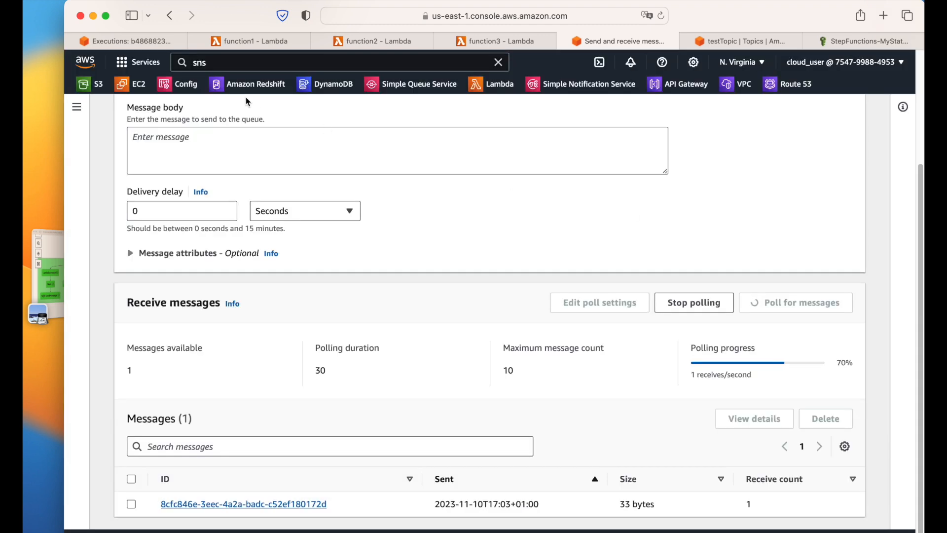
left_click(154, 47)
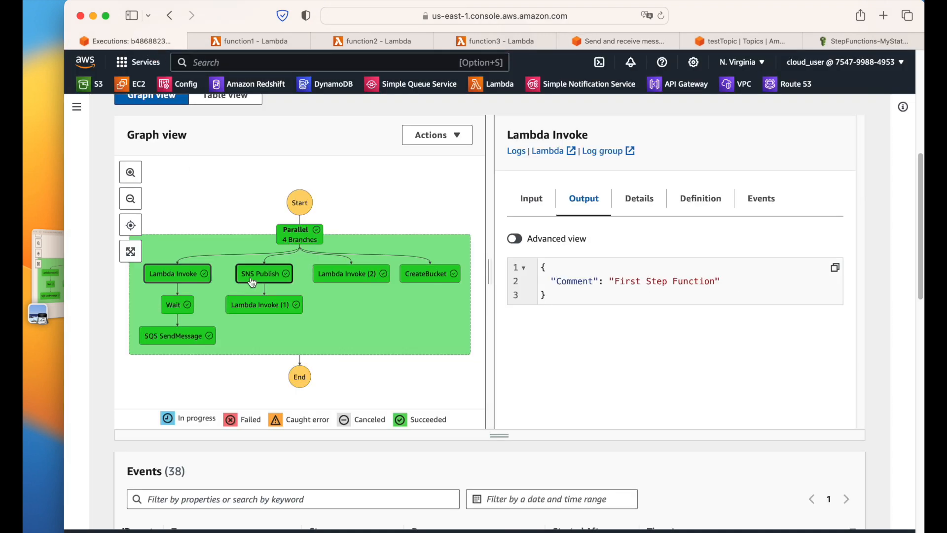
Step: Review the SNS Publish step's input and output JSON, then go to the testTopic page
left_click(279, 281)
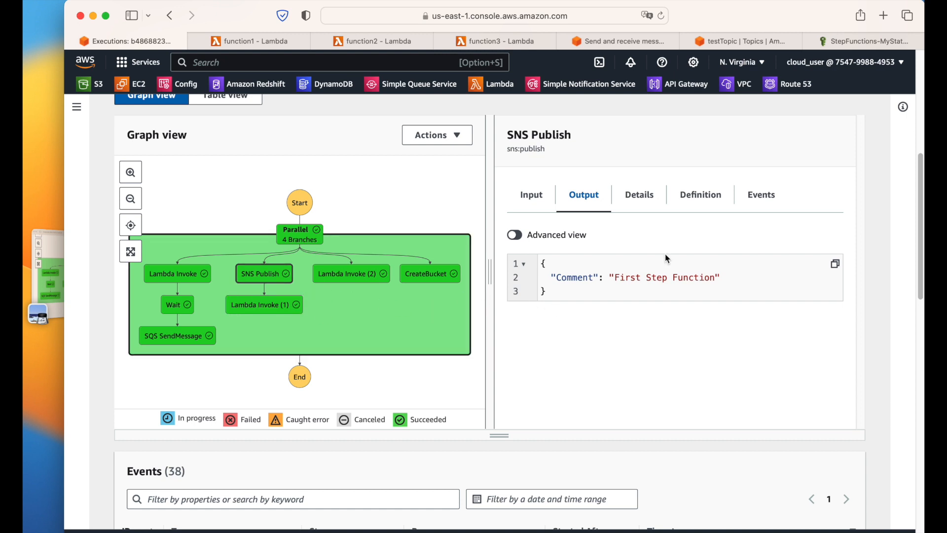
left_click(542, 211)
key("super+a")
left_click(585, 197)
left_click_drag(544, 262, 550, 313)
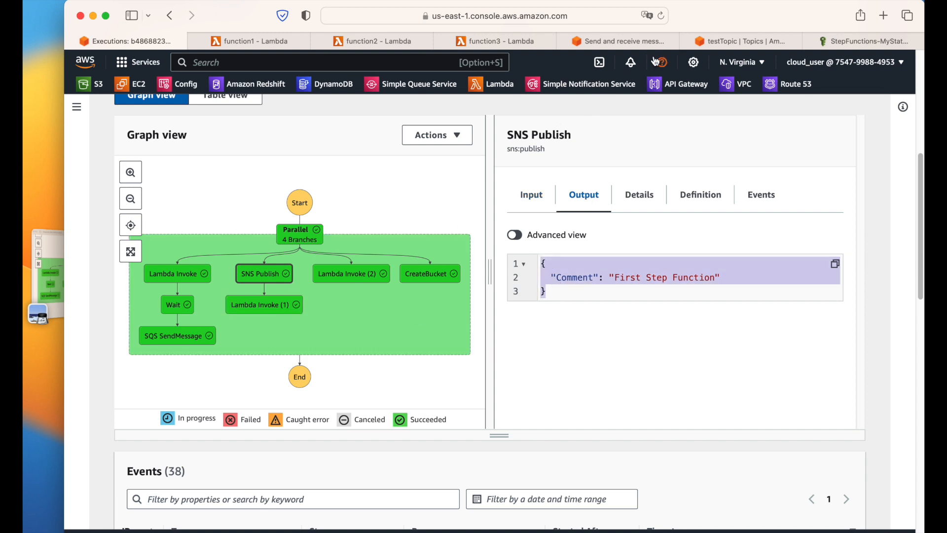
left_click(716, 49)
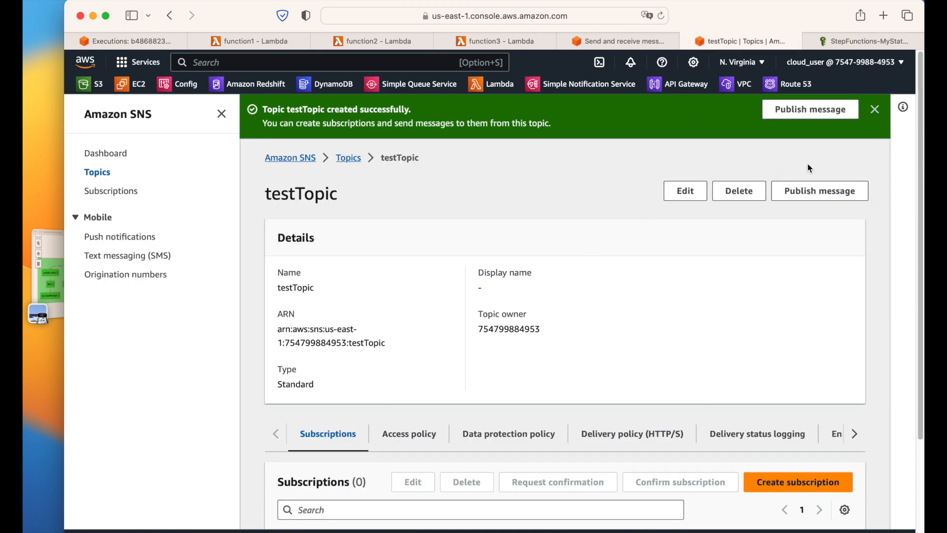
Step: Review testTopic's delivery status logging and Integrations, confirming X-Ray active tracing is Inactive
left_click(875, 109)
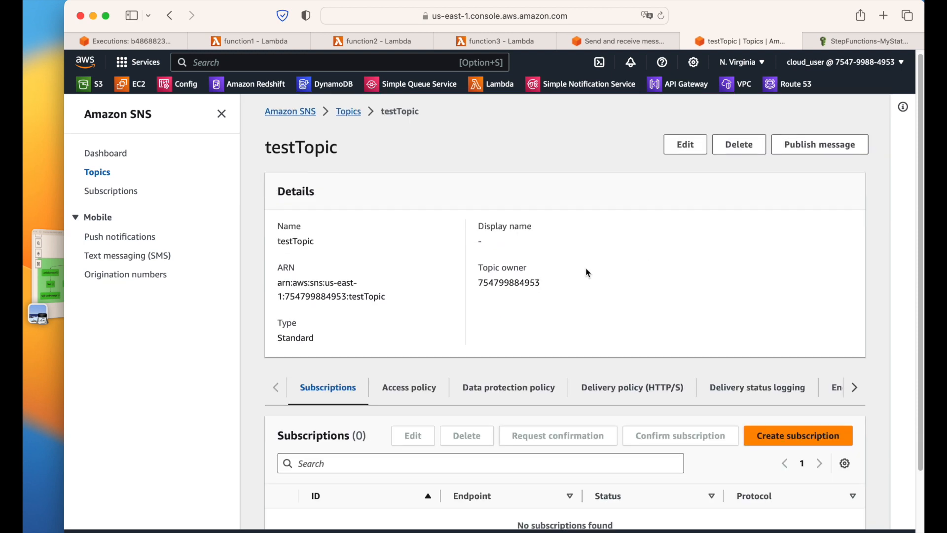
scroll(577, 274, "down", 4)
scroll(488, 318, "up", 6)
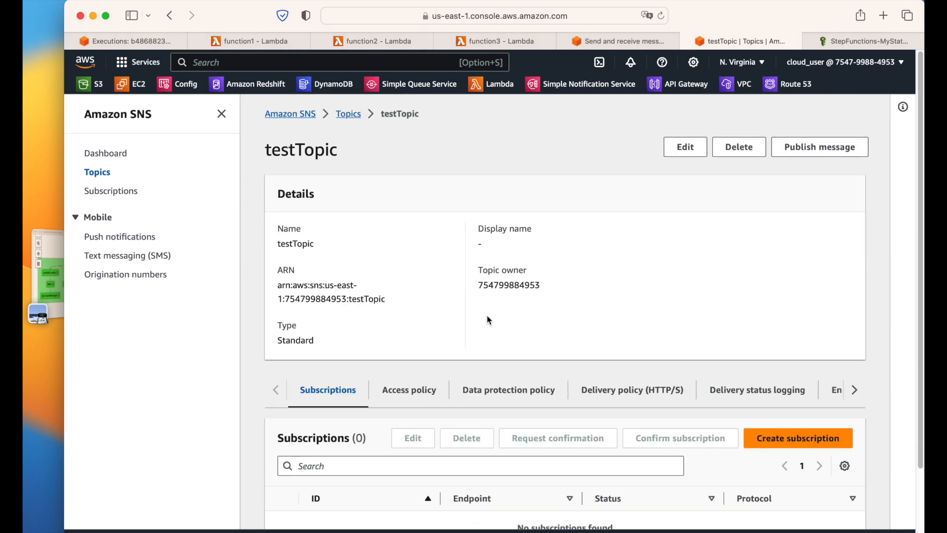
scroll(487, 318, "down", 6)
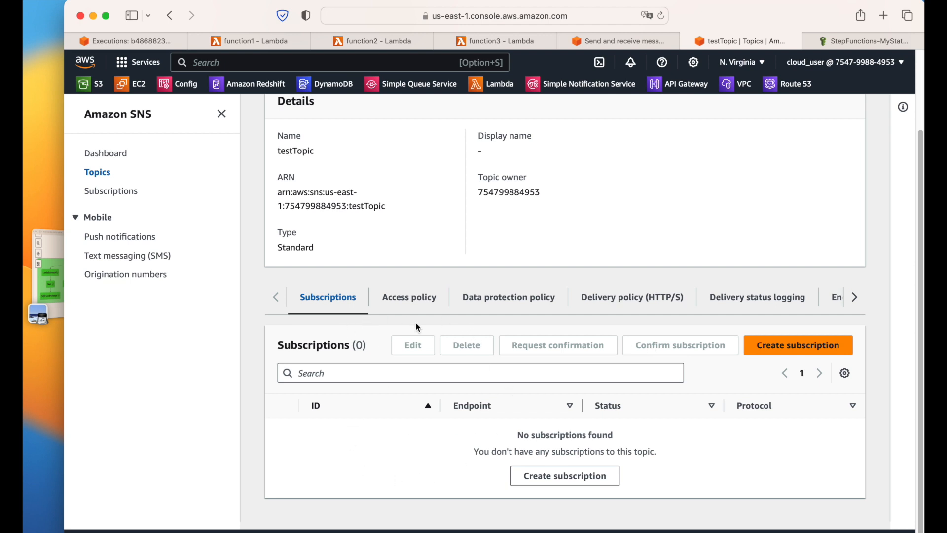
left_click(783, 311)
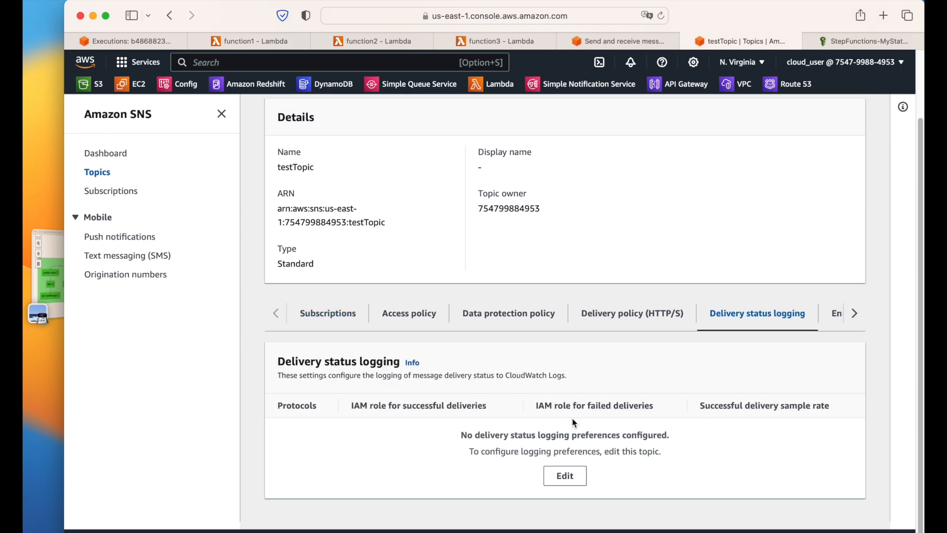
left_click(855, 313)
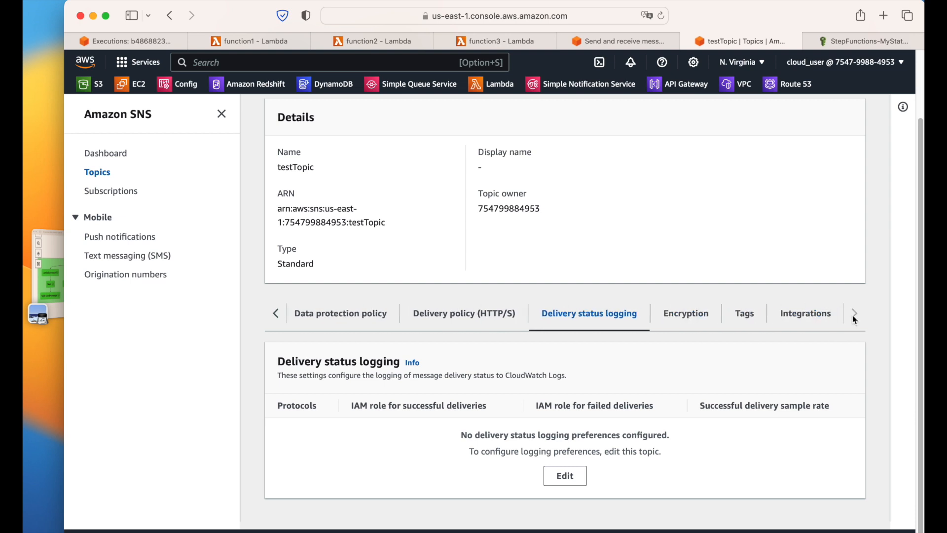
triple_click(684, 351)
left_click(782, 318)
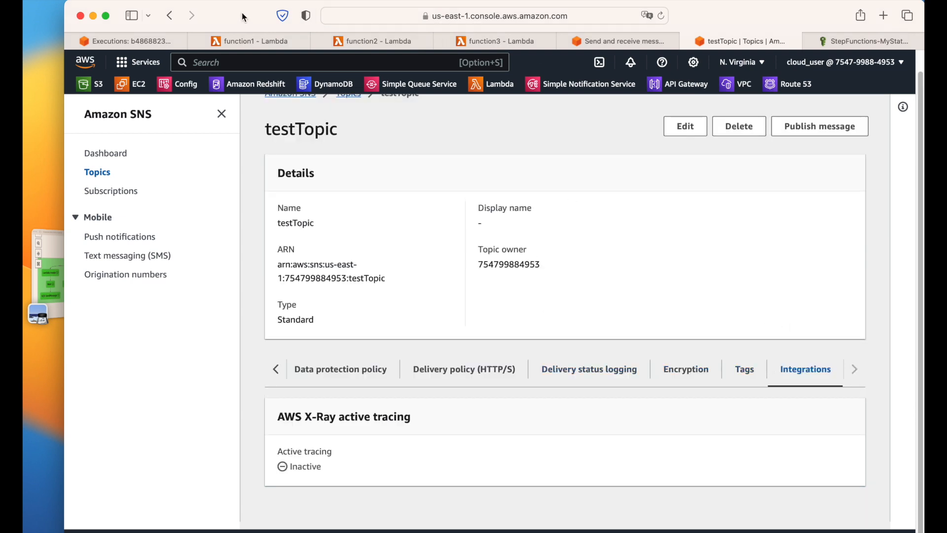
left_click(135, 40)
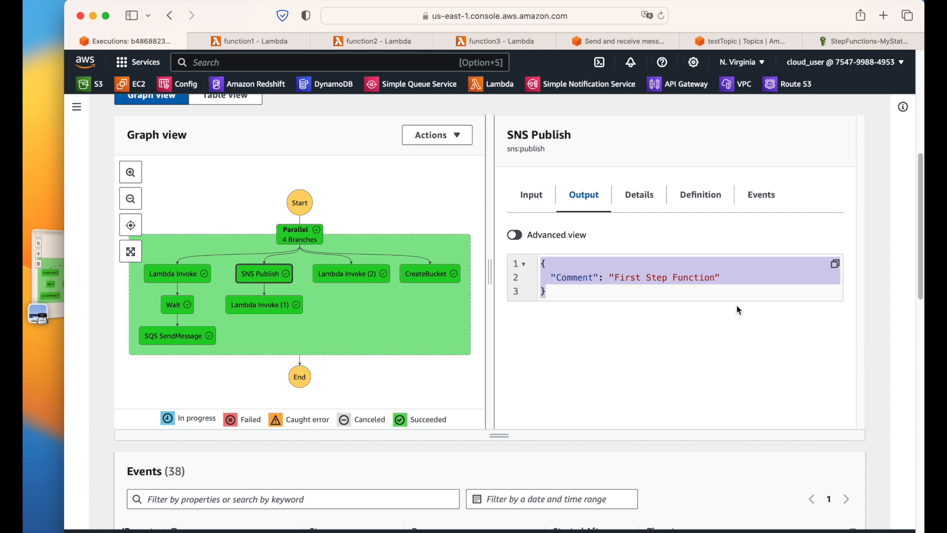
Step: Browse SNS Publish's Details, Definition, Events and Input tabs, then open Lambda Invoke (1)'s log group
left_click(641, 196)
left_click(717, 209)
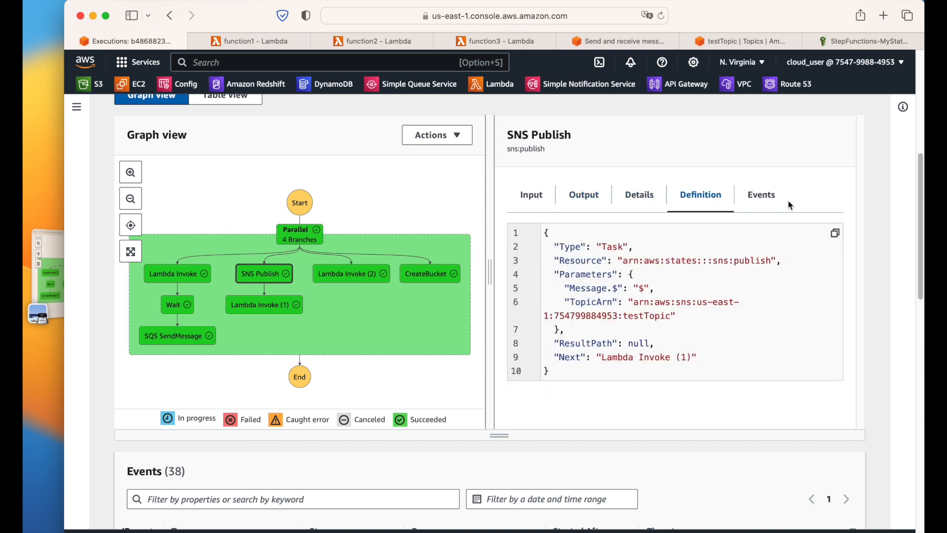
left_click(746, 210)
left_click(539, 208)
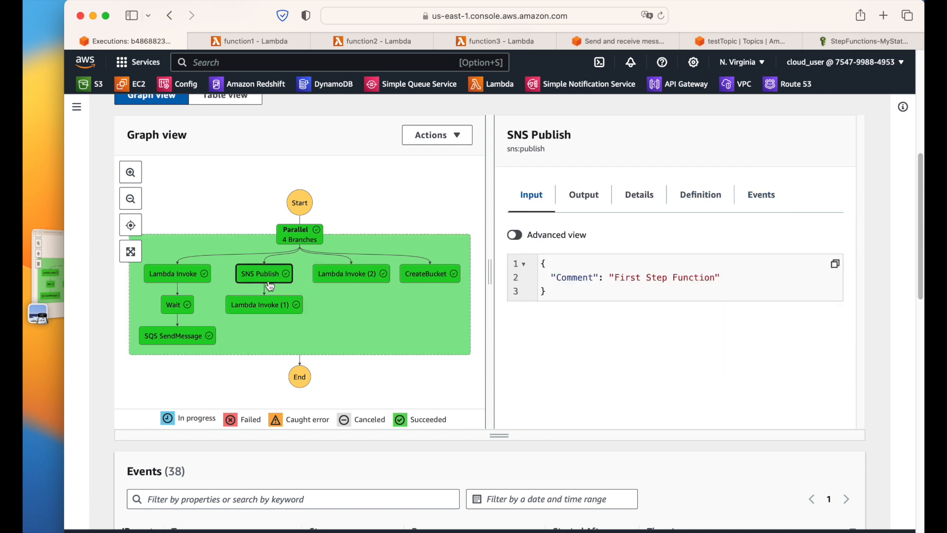
left_click(264, 305)
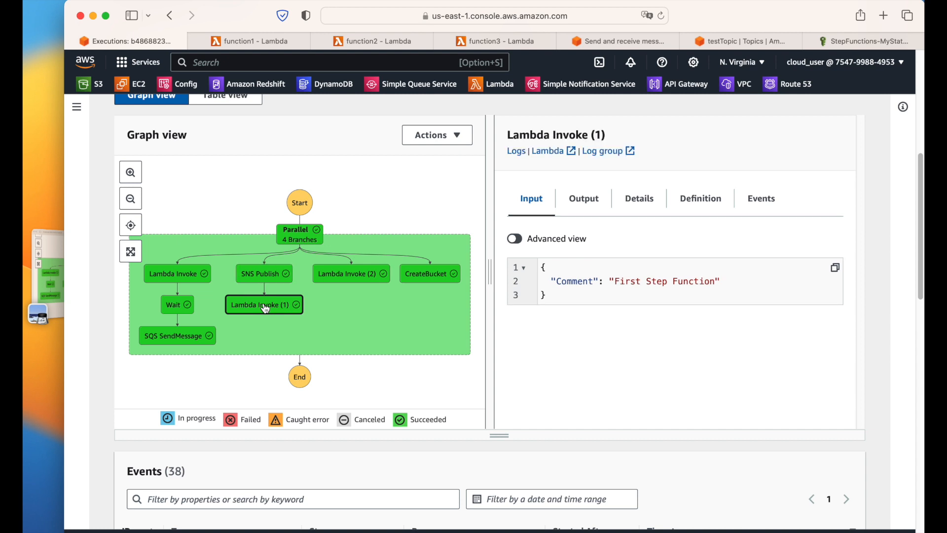
left_click(608, 152)
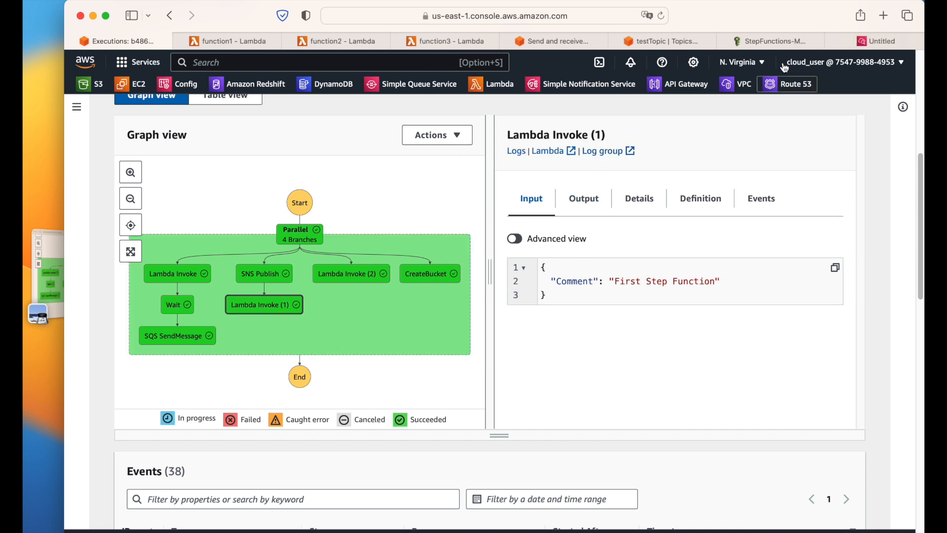
Step: Confirm function2's log stream shows the 'First Step Function' event, then close CloudWatch
left_click(866, 43)
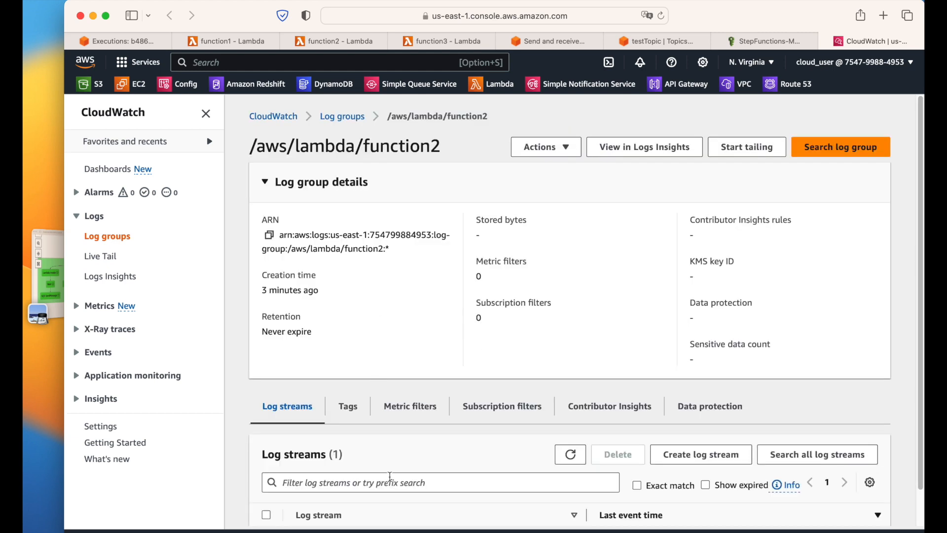
scroll(475, 434, "down", 1)
left_click(402, 502)
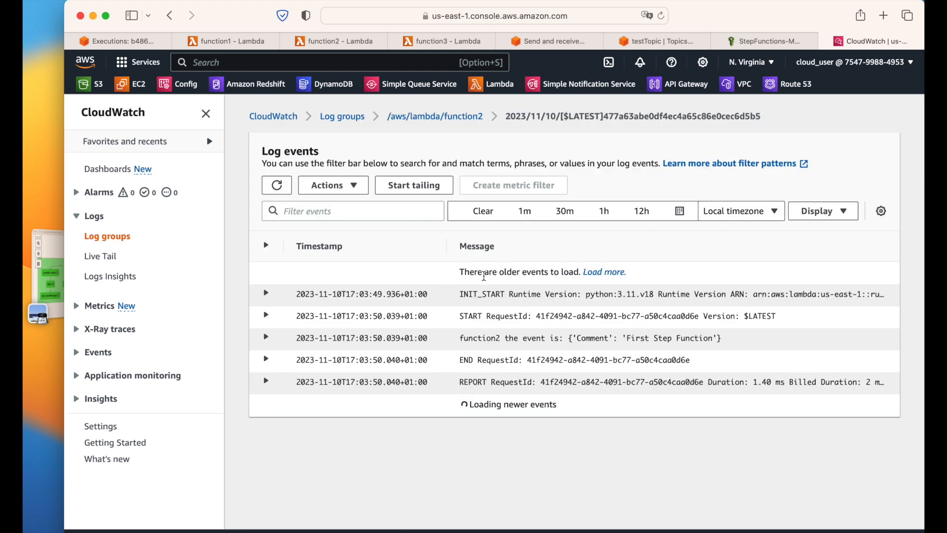
left_click(266, 337)
left_click_drag(295, 365, 549, 363)
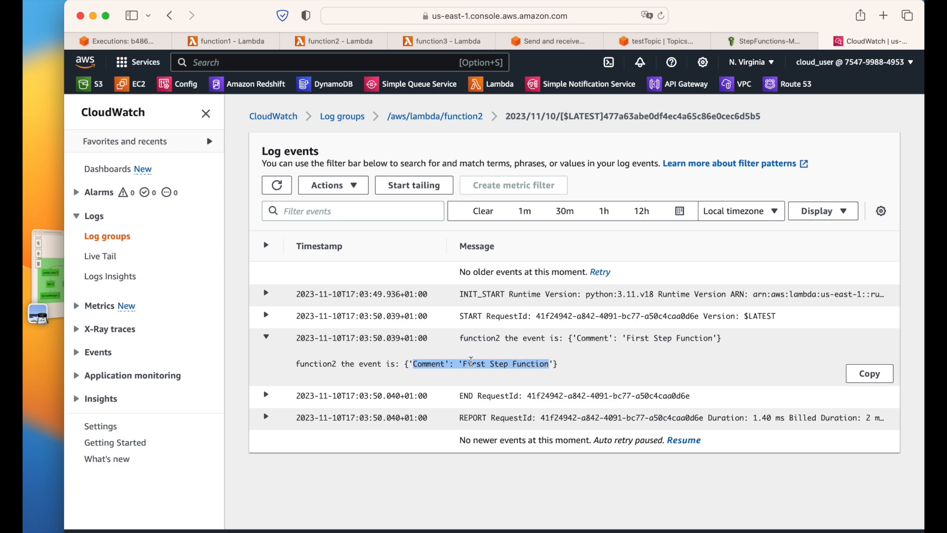
left_click(837, 41)
left_click(124, 40)
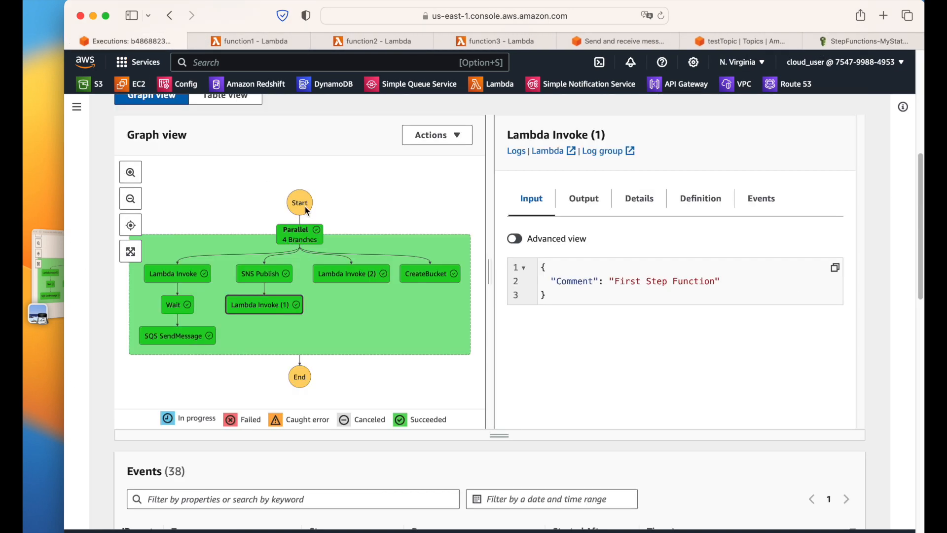
Step: Check Lambda Invoke (2)'s function3 log for the same event, then inspect the CreateBucket step
left_click(353, 283)
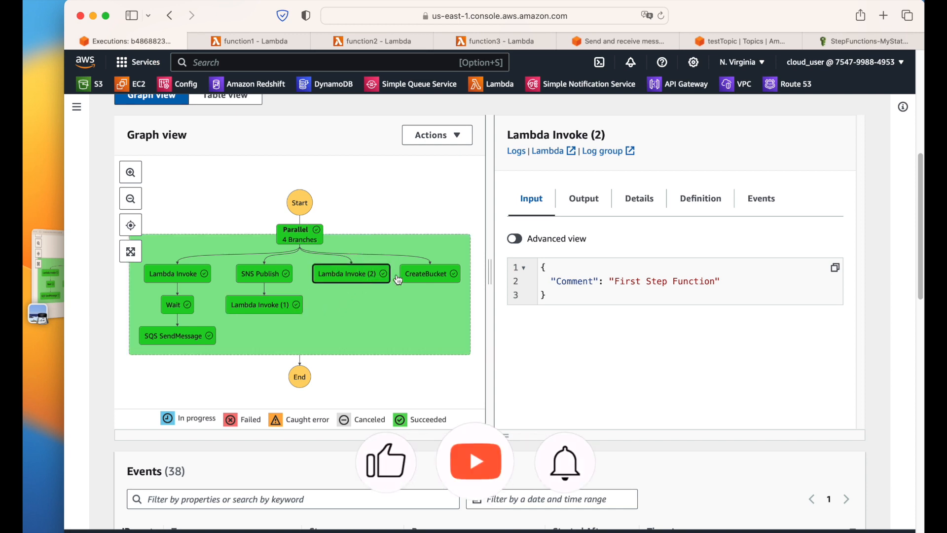
left_click(613, 152)
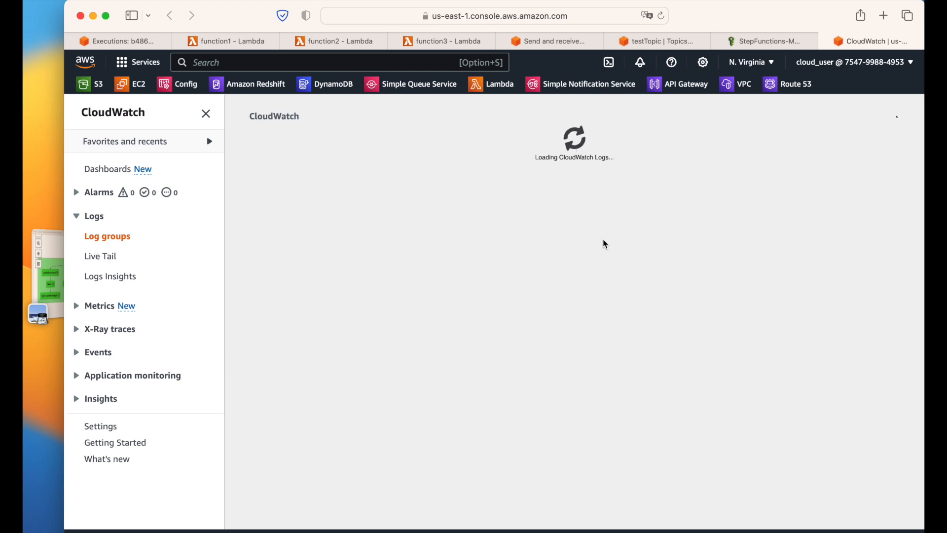
scroll(455, 316, "down", 2)
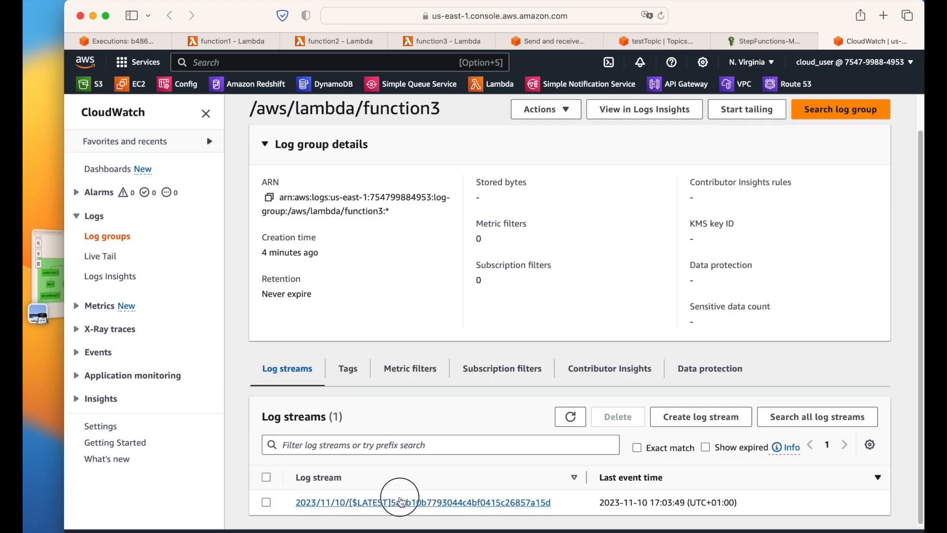
left_click(404, 502)
left_click(460, 341)
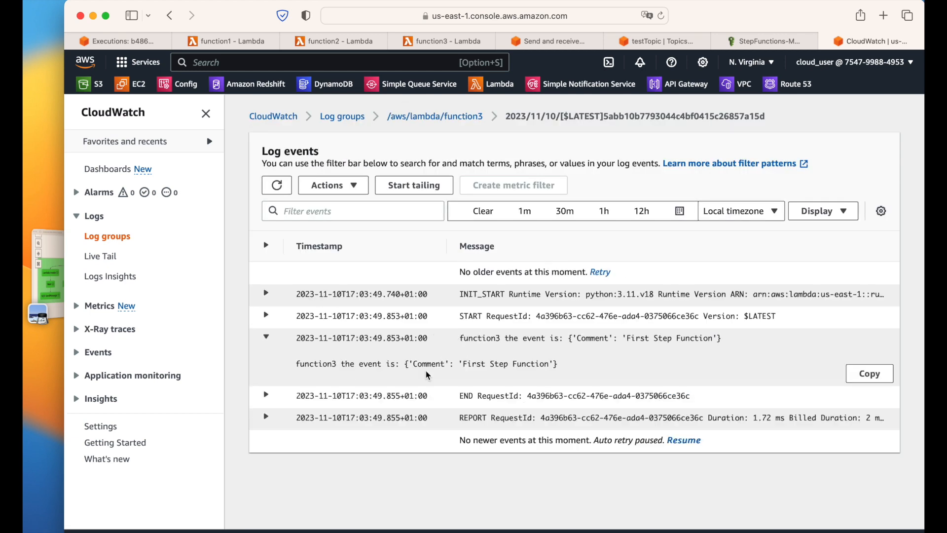
left_click_drag(295, 364, 598, 339)
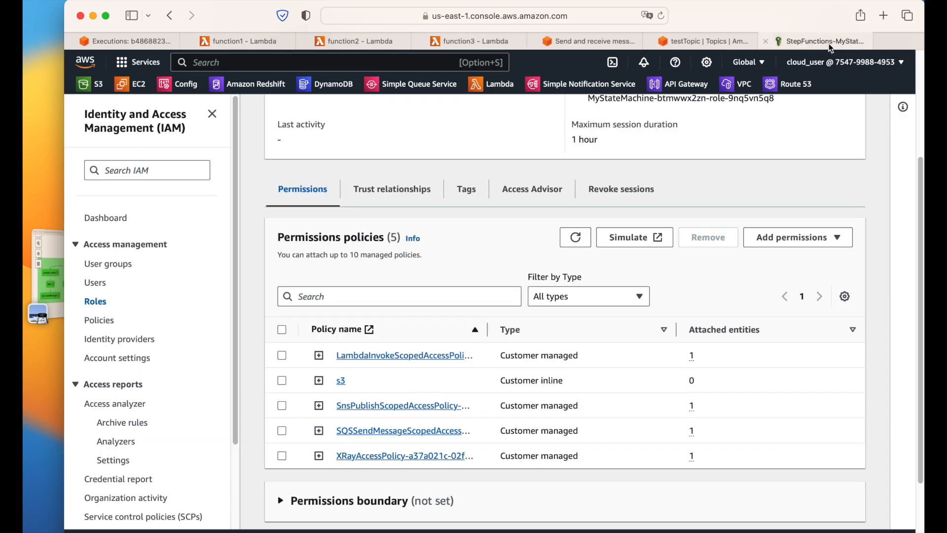
left_click(825, 41)
left_click(159, 36)
left_click(427, 279)
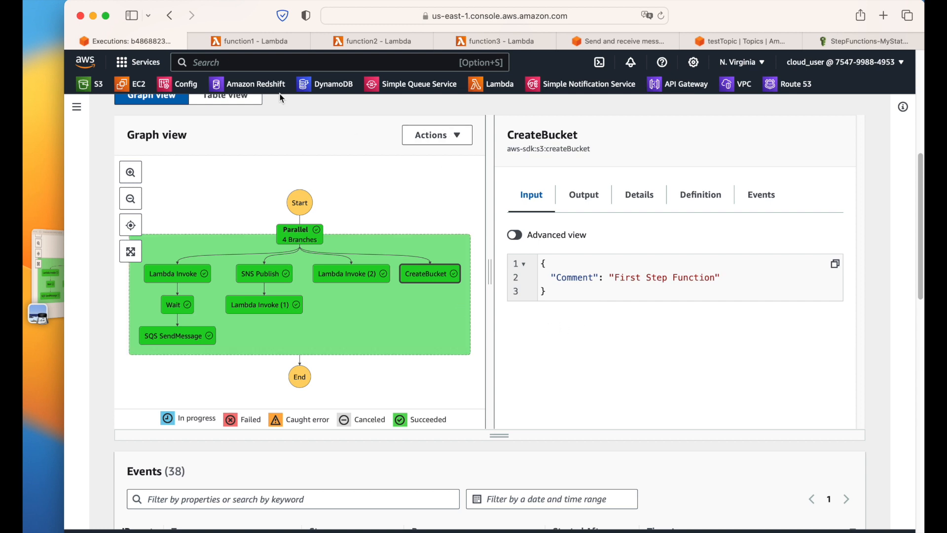
left_click(88, 91, "super")
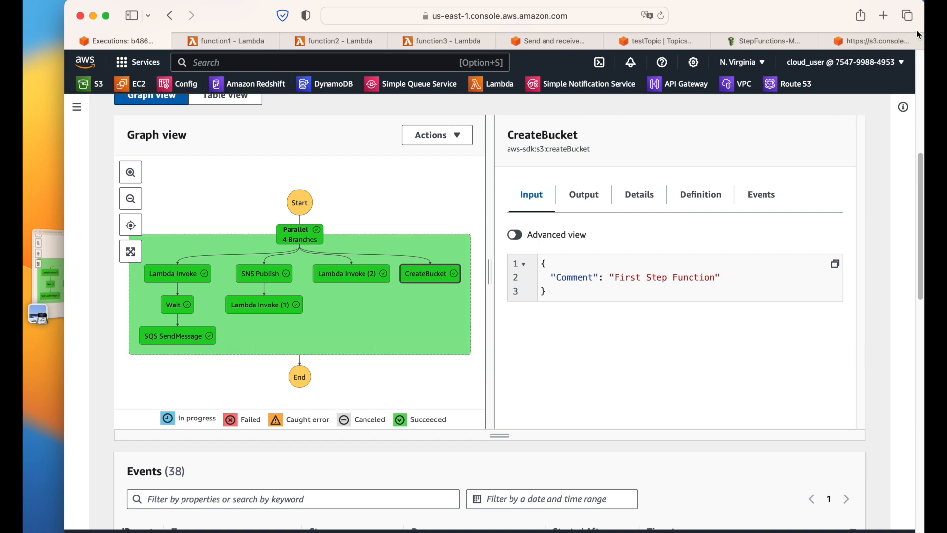
left_click(866, 44)
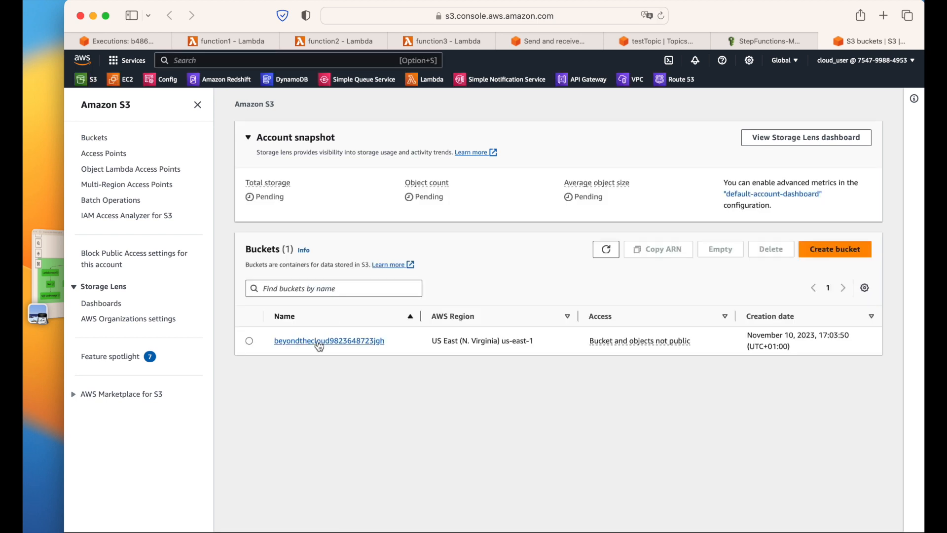
left_click_drag(275, 341, 373, 343)
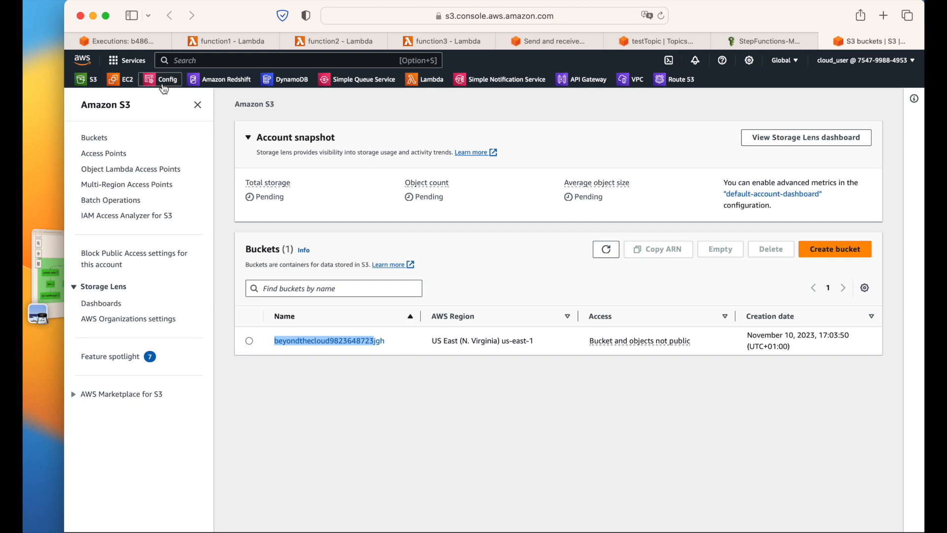
left_click(124, 41)
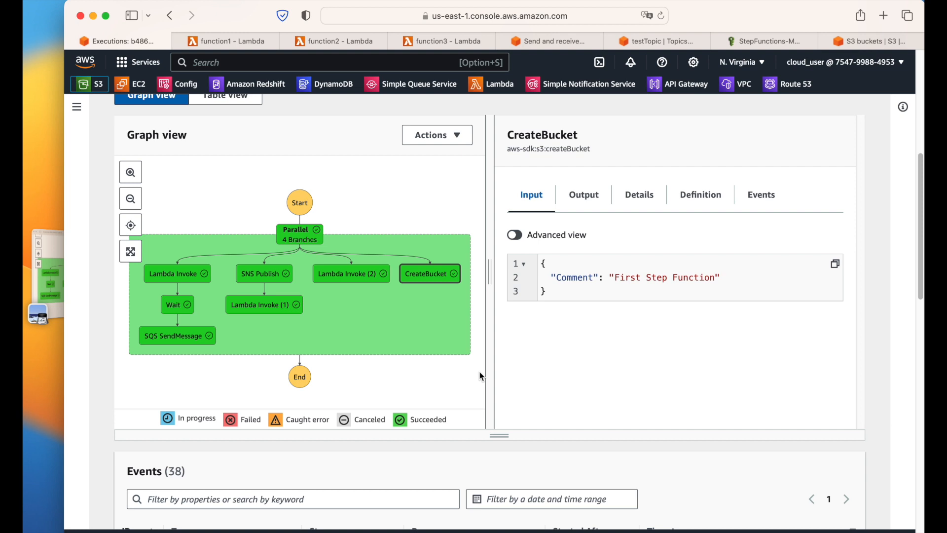
Step: Widen the graph panel, zoom in, and pan until Start and all four branches are visible
left_click_drag(491, 271, 682, 273)
left_click_drag(539, 328, 623, 321)
scroll(469, 319, "up", 7)
scroll(441, 317, "down", 10)
scroll(395, 288, "up", 3)
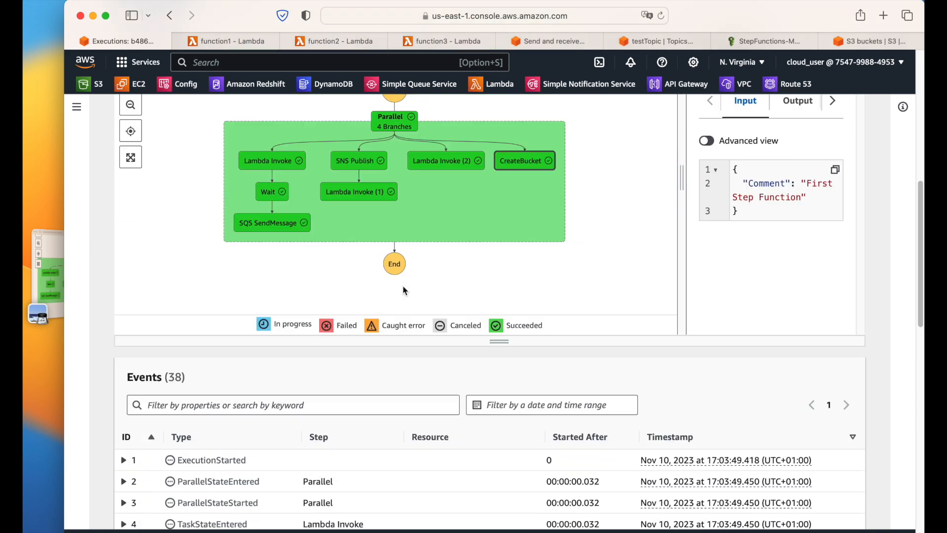
scroll(153, 166, "up", 3)
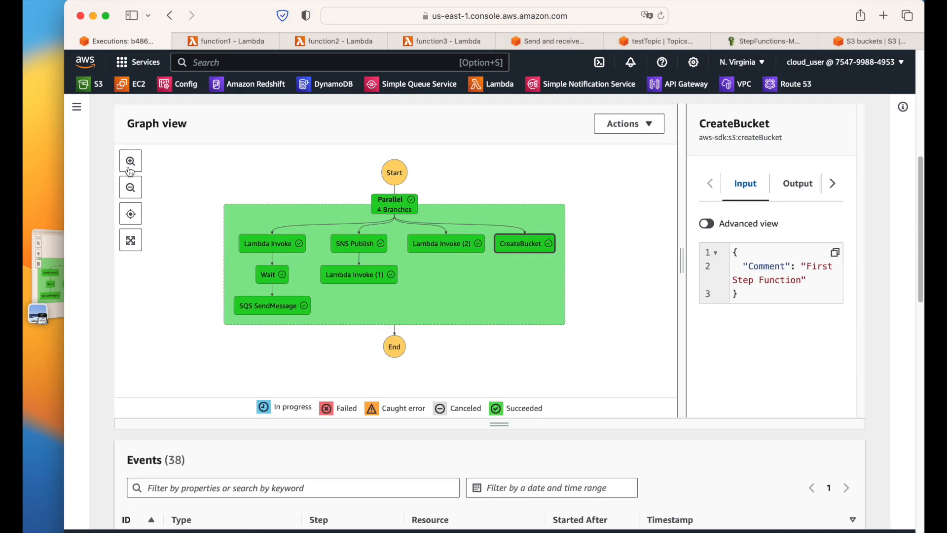
left_click(133, 161)
left_click_drag(391, 155, 340, 185)
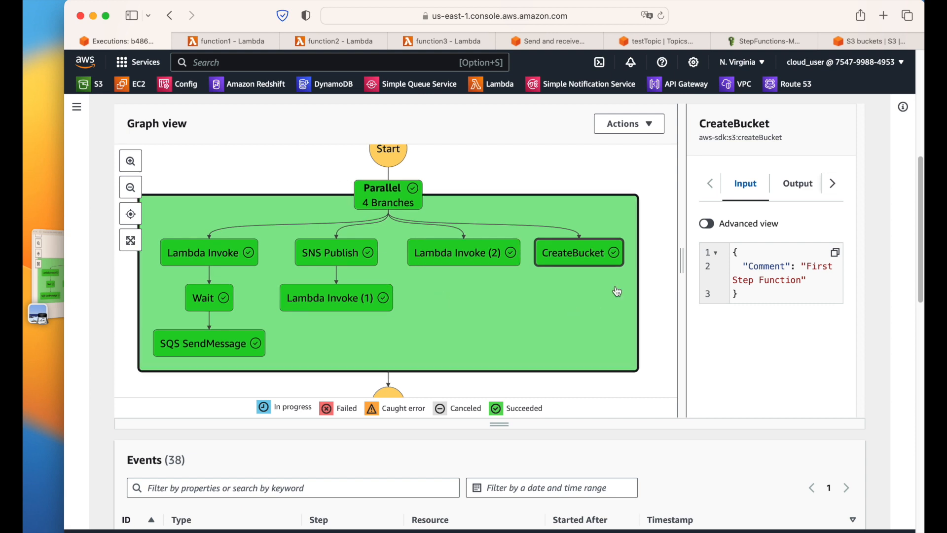